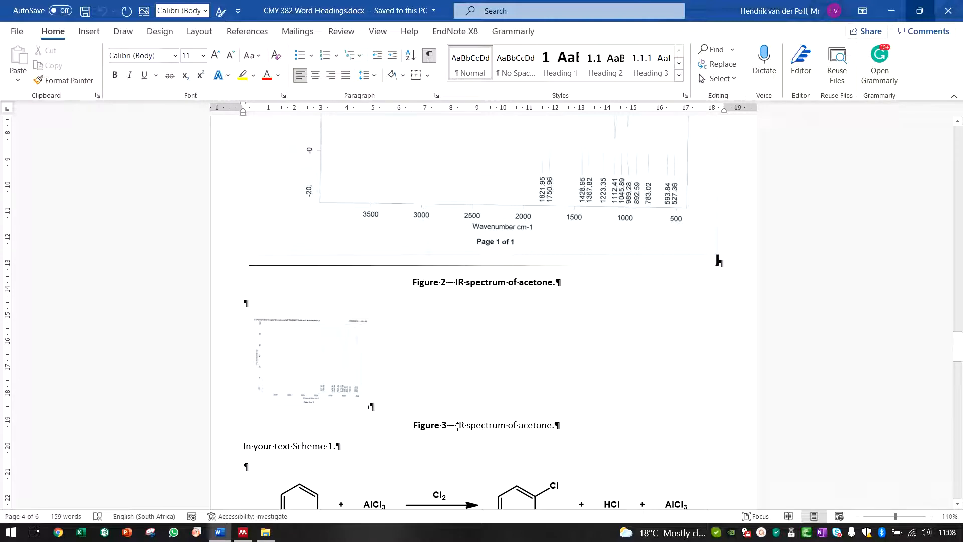
# Step: Change "spectrum" to "spectra" in the Figure 3 caption
pyautogui.click(458, 426)
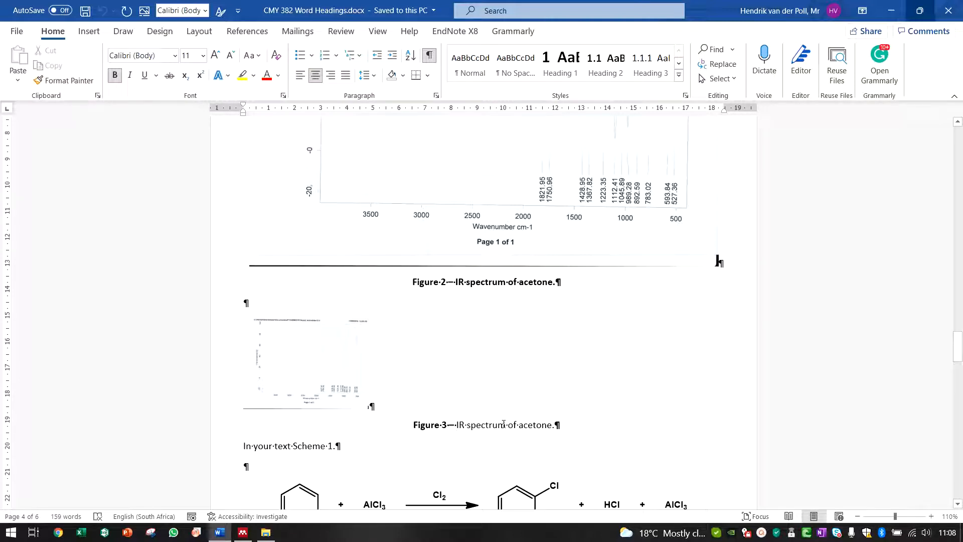
pyautogui.click(508, 426)
pyautogui.press('BackSpace')
pyautogui.press('BackSpace')
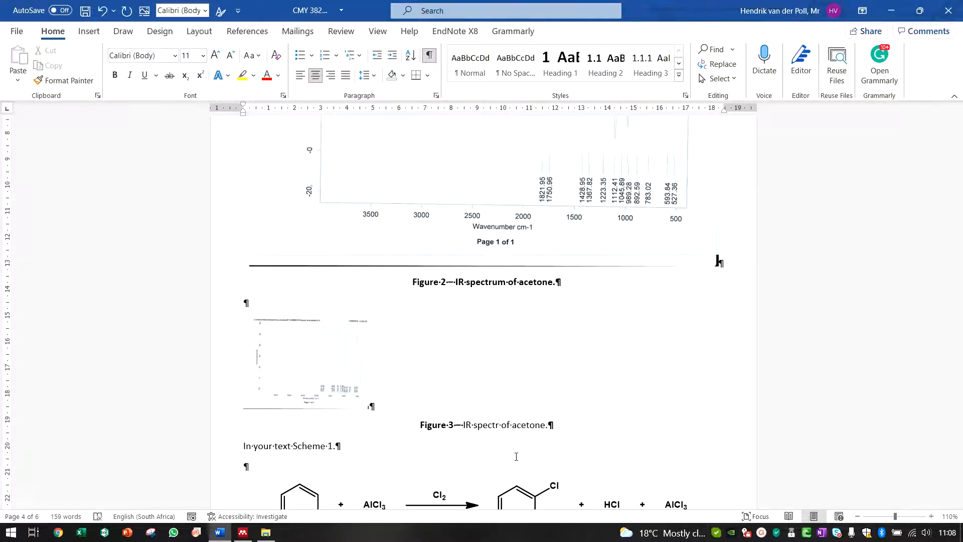
pyautogui.write('a')
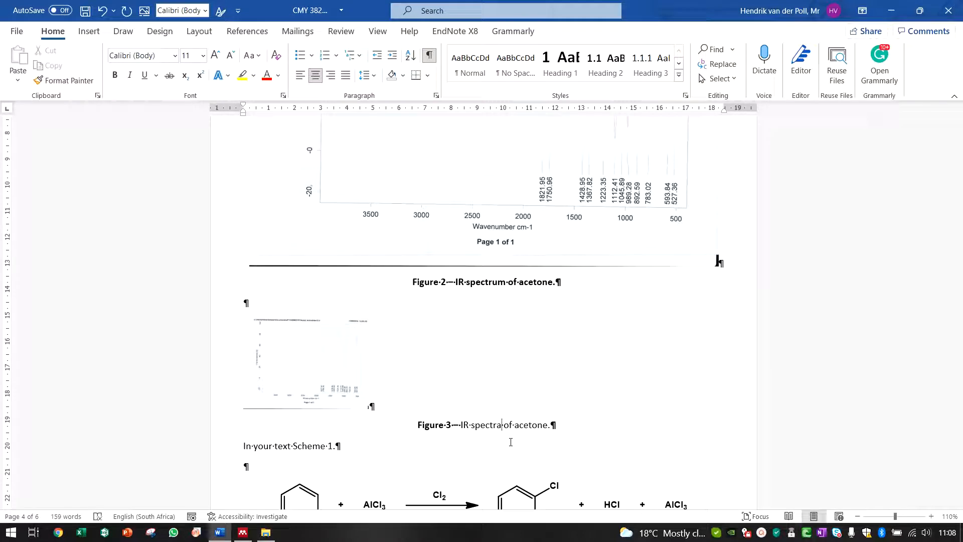
# Step: Insert the label "(a)" before "acetone" in the Figure 3 caption
pyautogui.press('Right')
pyautogui.press('Right')
pyautogui.press('Right')
pyautogui.press('Right')
pyautogui.press('Right')
pyautogui.write('(a)')
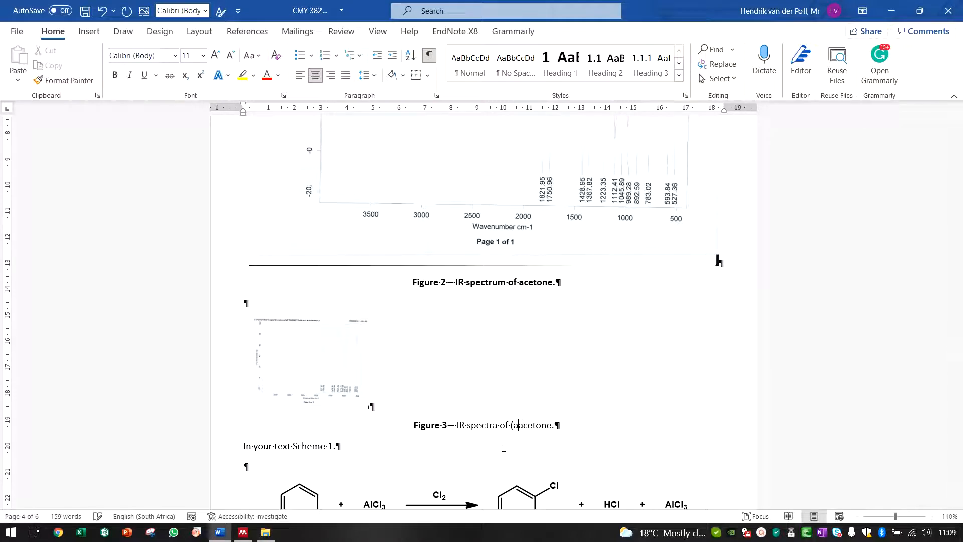
pyautogui.press('Right')
pyautogui.press('Right')
pyautogui.press('Right')
pyautogui.press('Right')
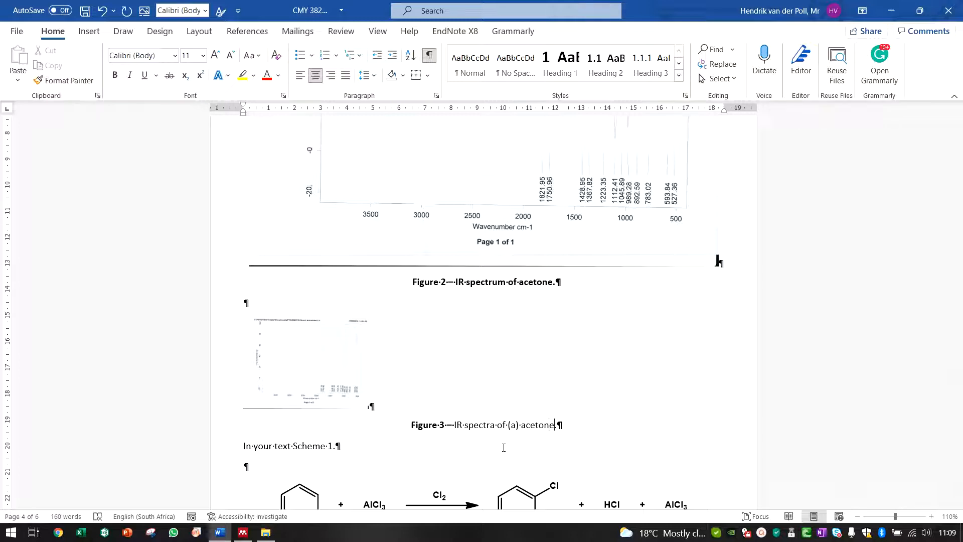
# Step: Extend the caption after acetone with ", (b) acetic anhydride and (c) acetic acid"
pyautogui.write(', (b)')
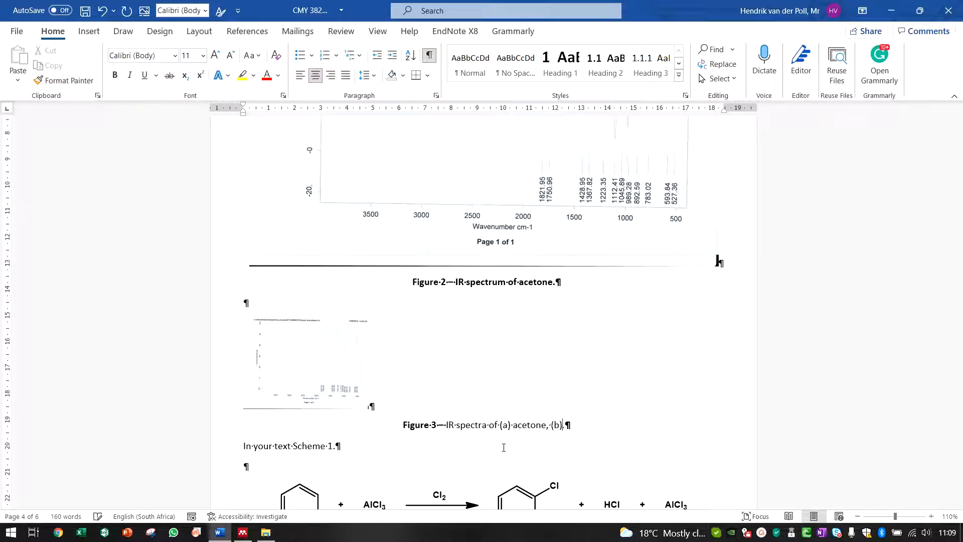
pyautogui.write(' acet')
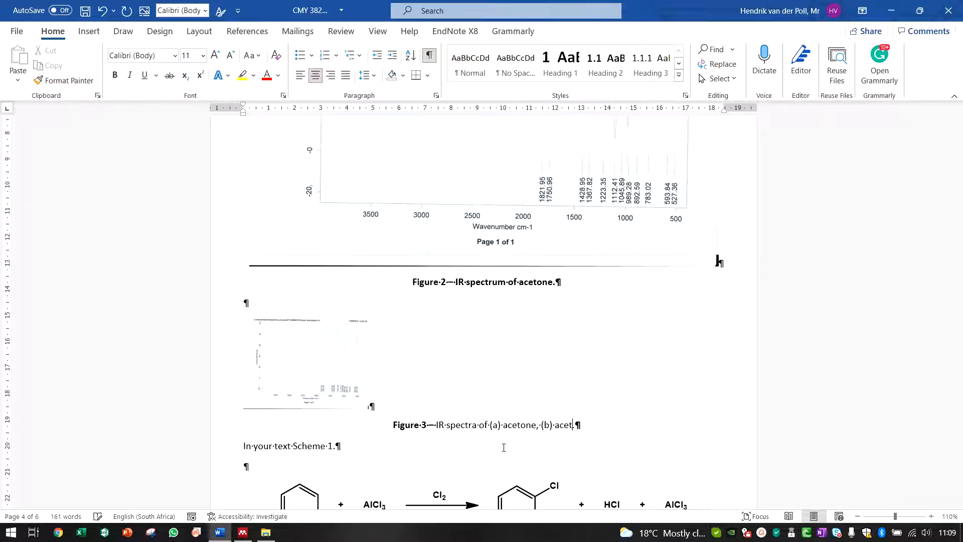
pyautogui.write('ic anhydri')
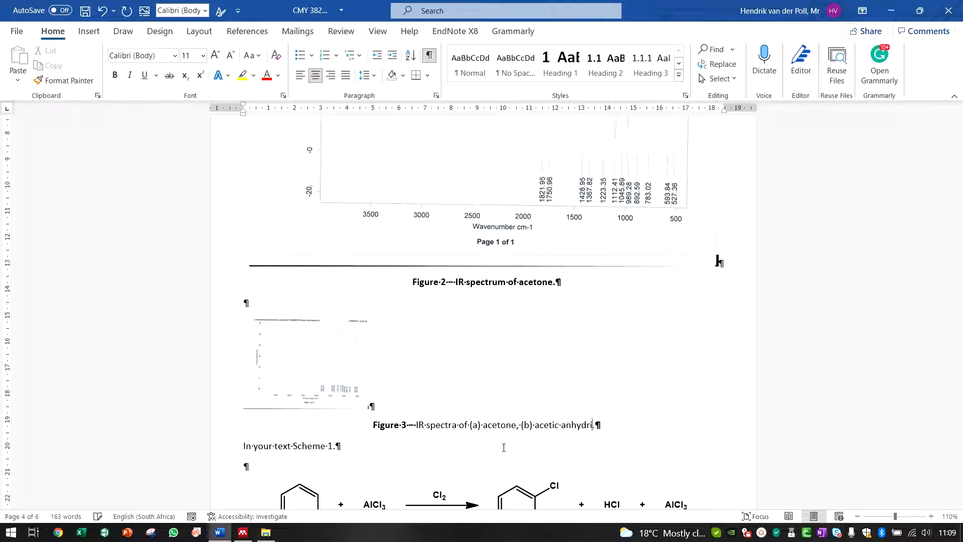
pyautogui.write('de and')
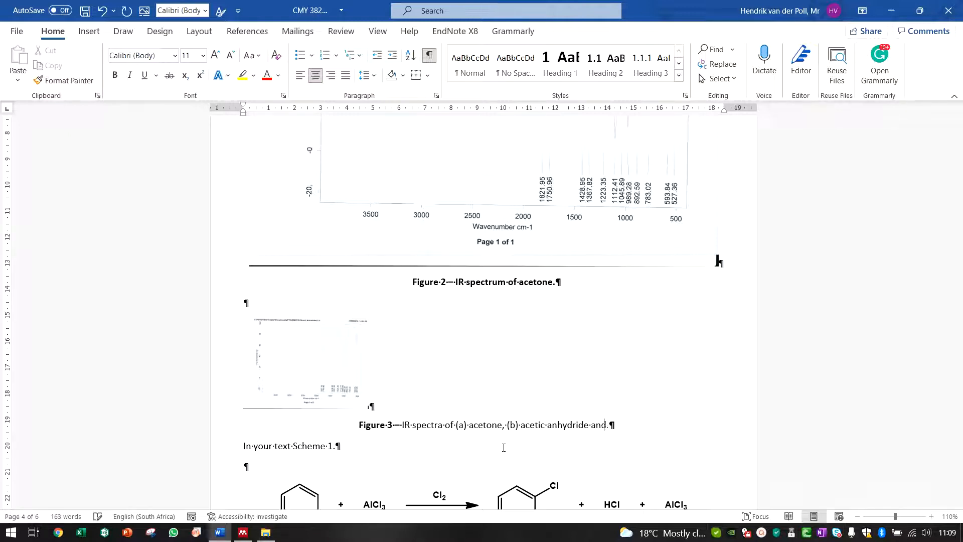
pyautogui.write(' (c)')
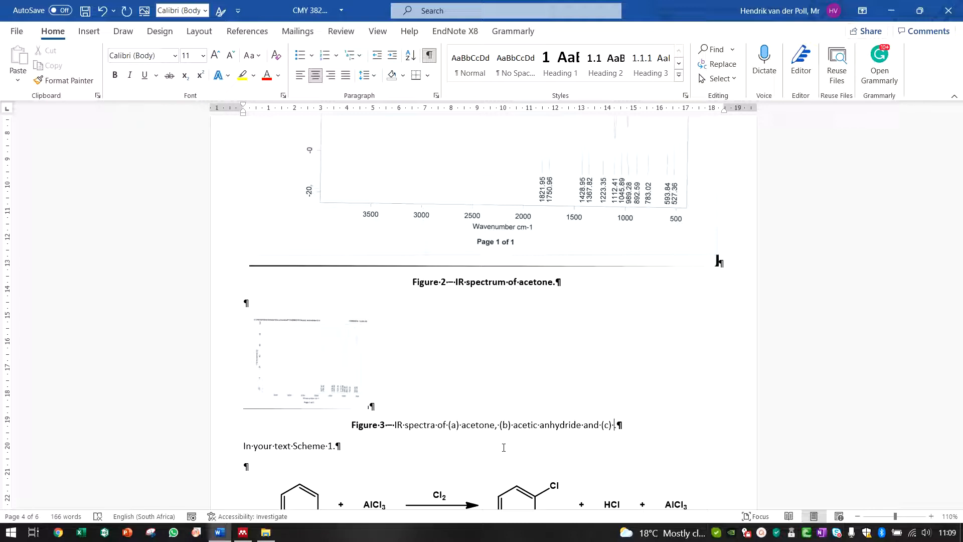
pyautogui.write('acetic acid')
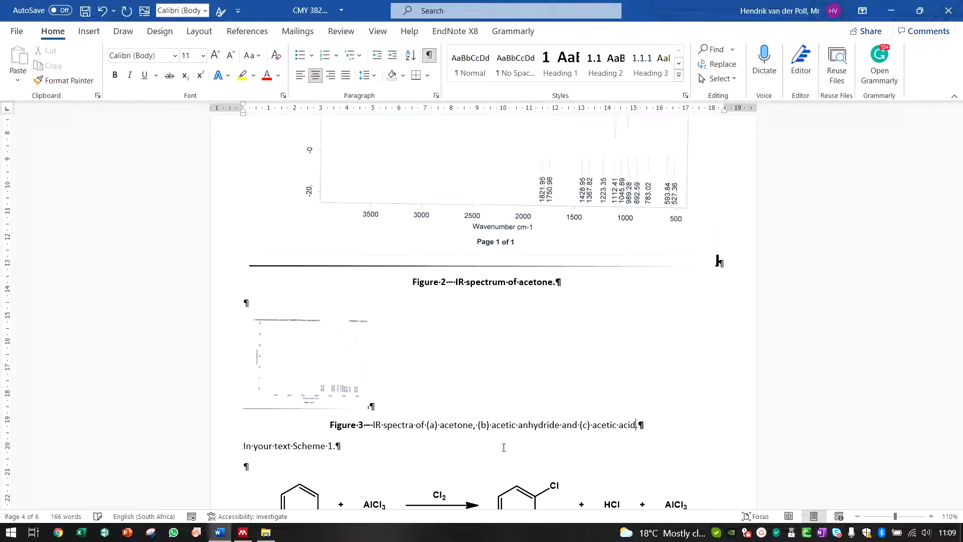
# Step: Bold the labels (a), (b) and (c) in the Figure 3 caption
pyautogui.click(439, 426)
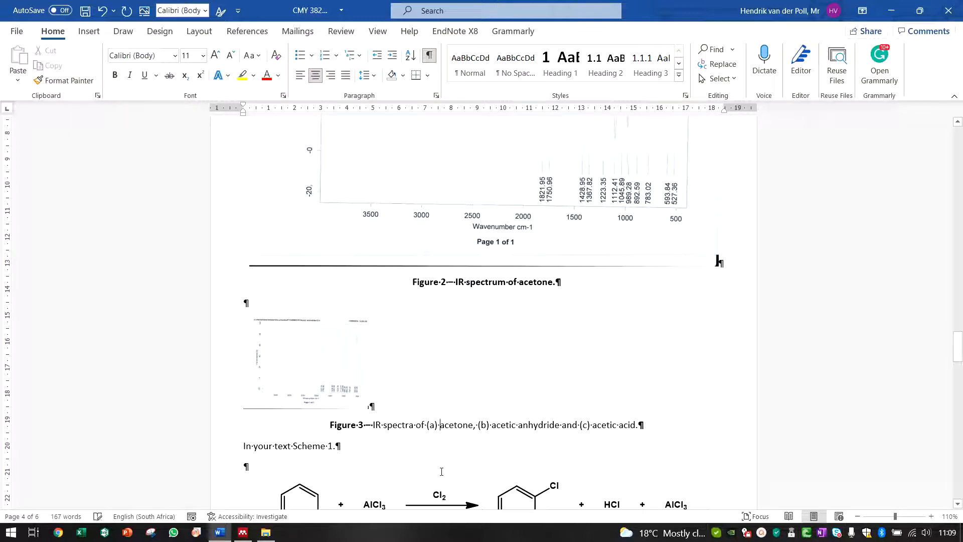
pyautogui.hotkey('shift', 'Left')
pyautogui.hotkey('shift', 'Left')
pyautogui.hotkey('shift', 'Left')
pyautogui.hotkey('ctrl', 'b')
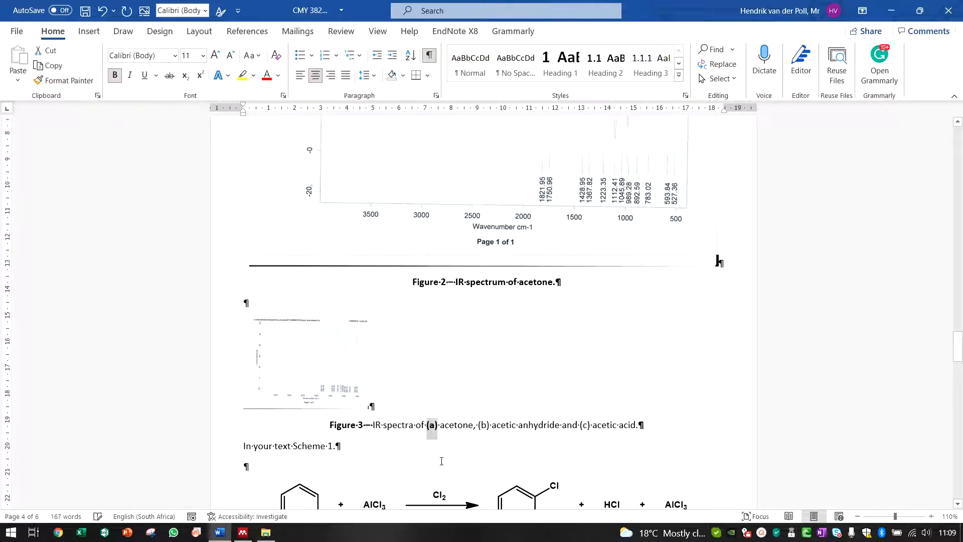
pyautogui.click(490, 425)
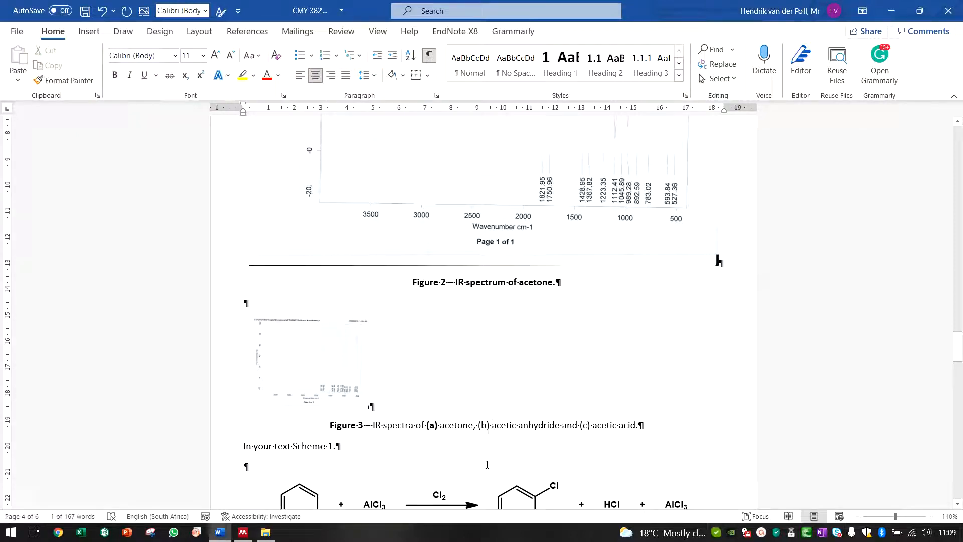
pyautogui.hotkey('shift', 'Left')
pyautogui.hotkey('shift', 'Left')
pyautogui.hotkey('shift', 'Left')
pyautogui.hotkey('ctrl', 'b')
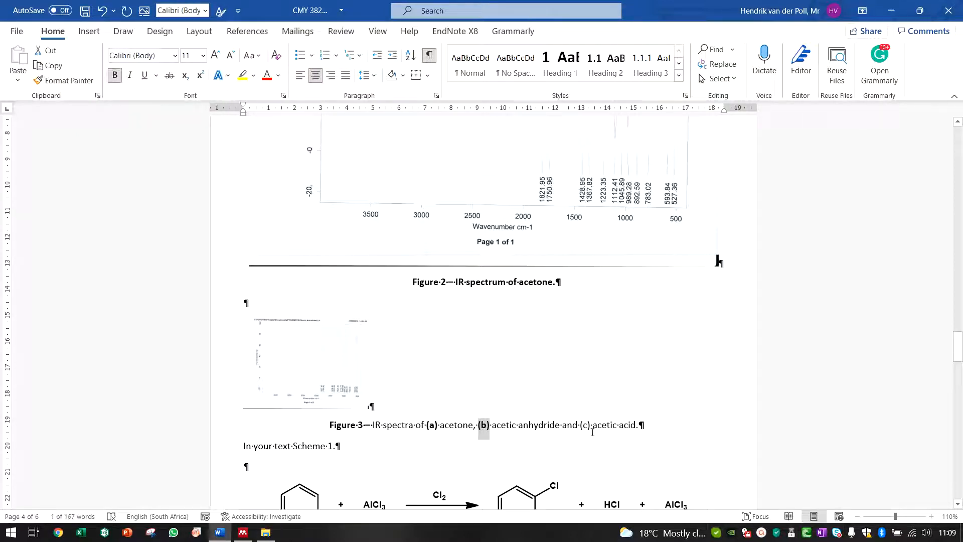
pyautogui.click(592, 427)
pyautogui.hotkey('shift', 'Left')
pyautogui.hotkey('shift', 'Left')
pyautogui.hotkey('shift', 'Left')
pyautogui.hotkey('ctrl', 'b')
# Step: Add a new paragraph below the spectrum image and insert a 3×2 table there
pyautogui.click(325, 320)
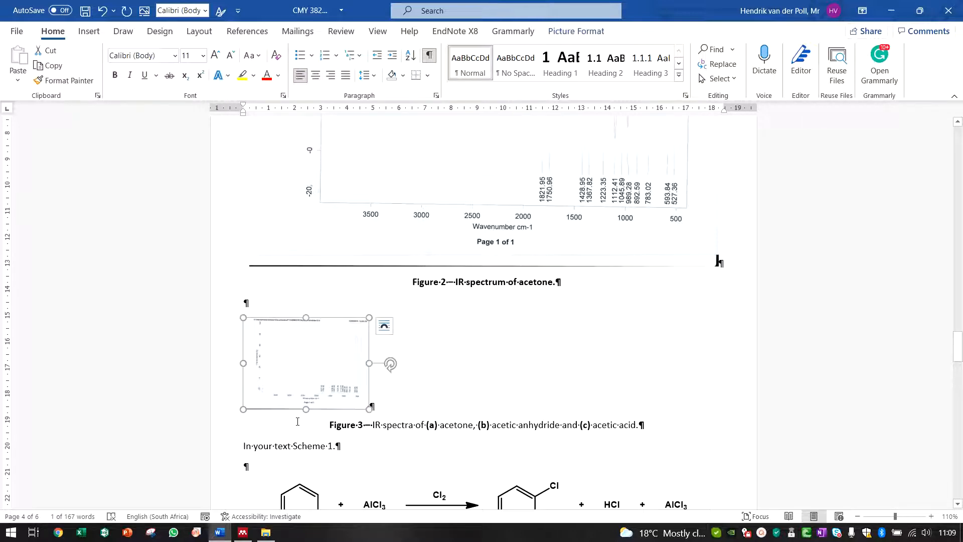
pyautogui.click(391, 377)
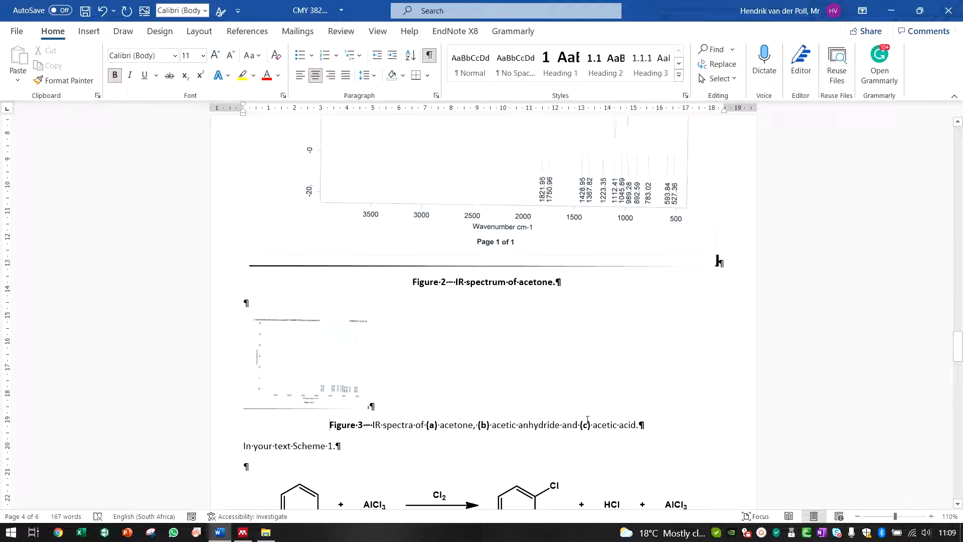
pyautogui.click(439, 387)
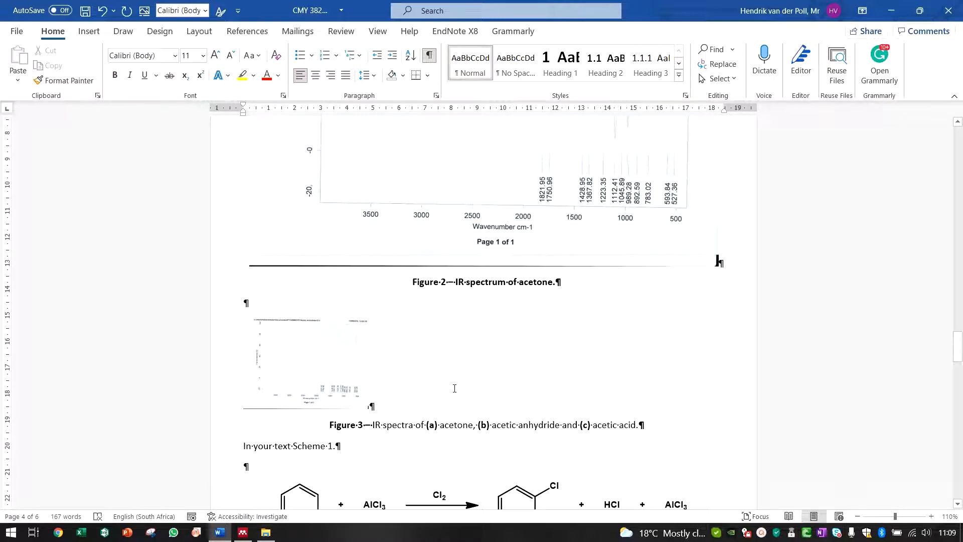
pyautogui.press('Return')
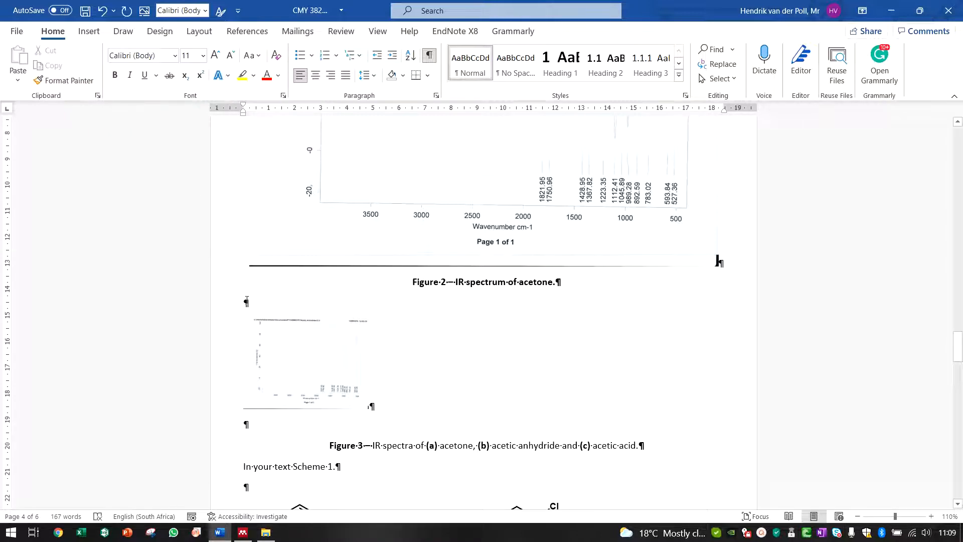
pyautogui.scroll(-1, 311, 415)
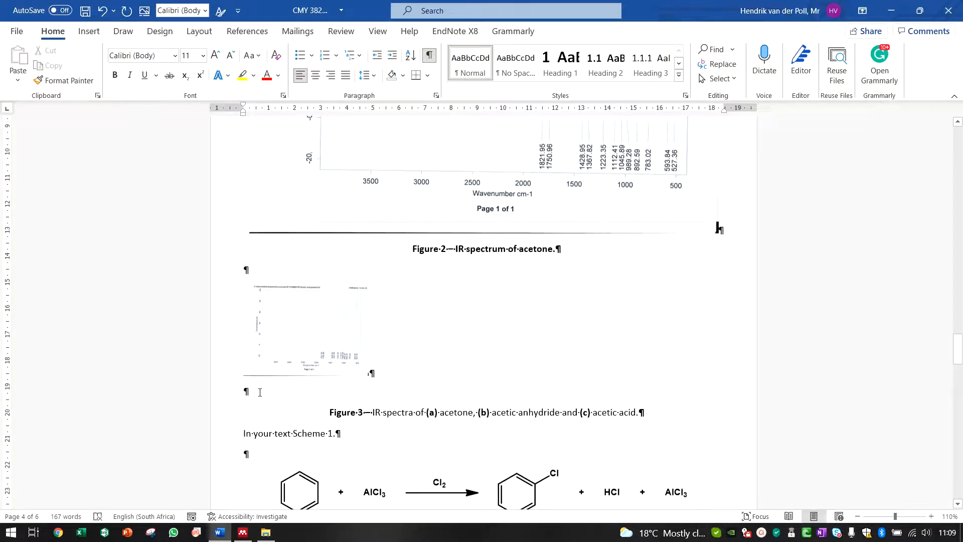
pyautogui.click(86, 33)
pyautogui.click(87, 74)
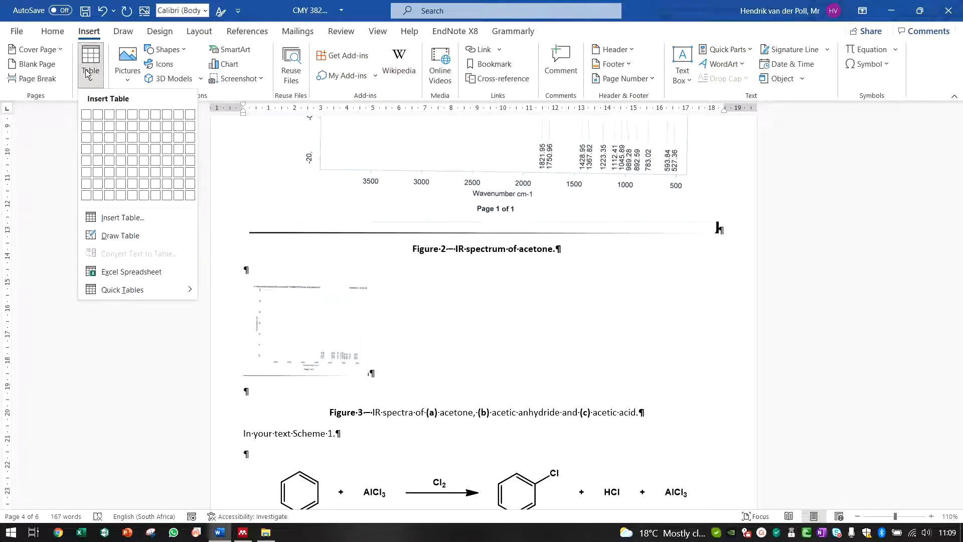
pyautogui.click(108, 128)
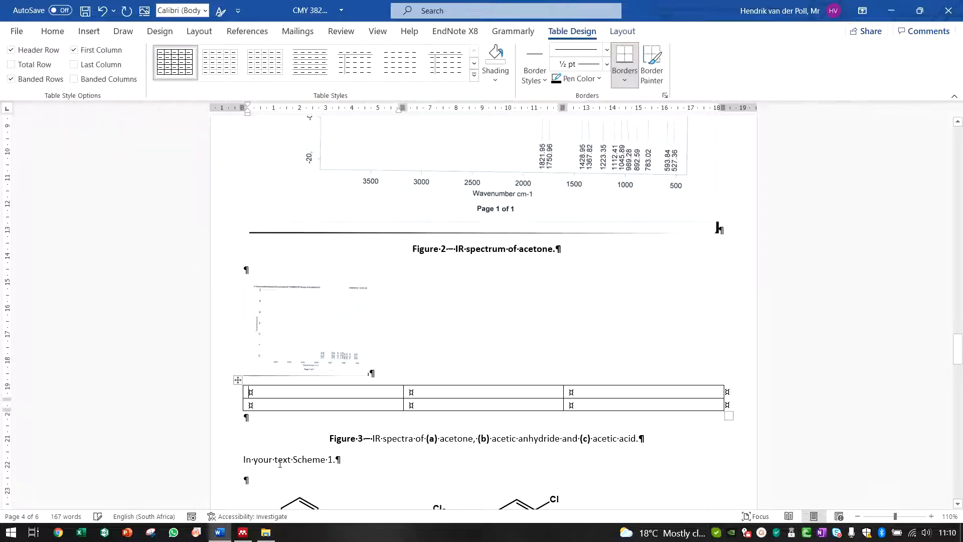
# Step: Delete the blank paragraph below the table and move the spectrum image into the table's first cell
pyautogui.click(269, 414)
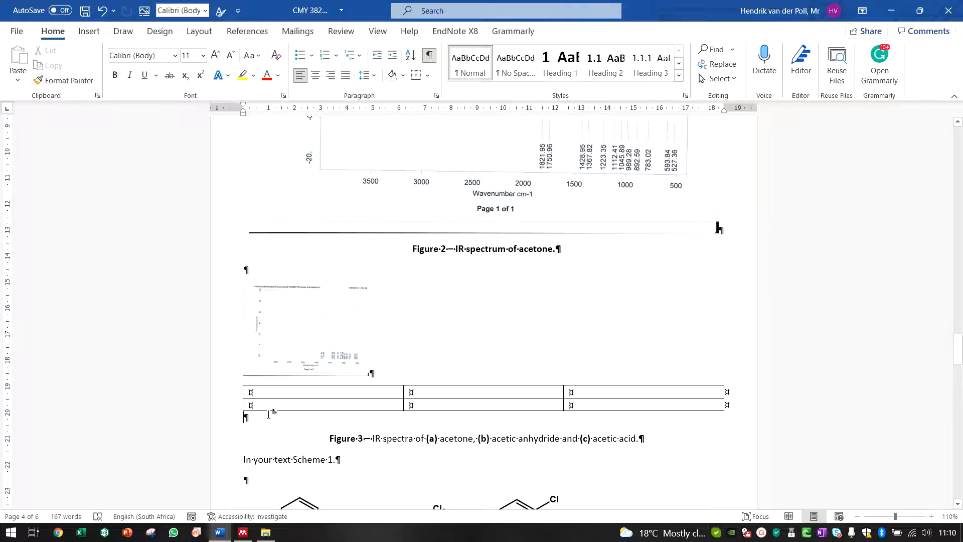
pyautogui.press('Delete')
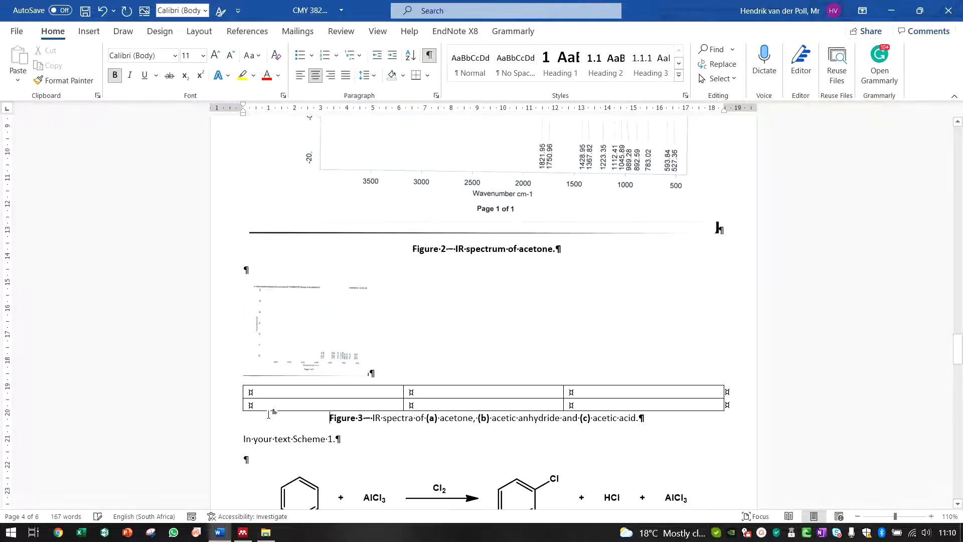
pyautogui.click(280, 340)
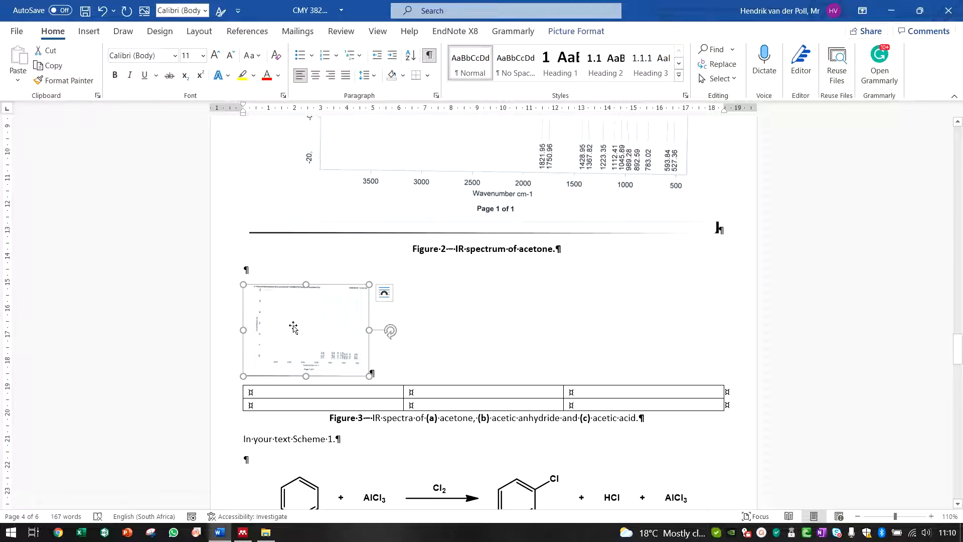
pyautogui.hotkey('ctrl', 'x')
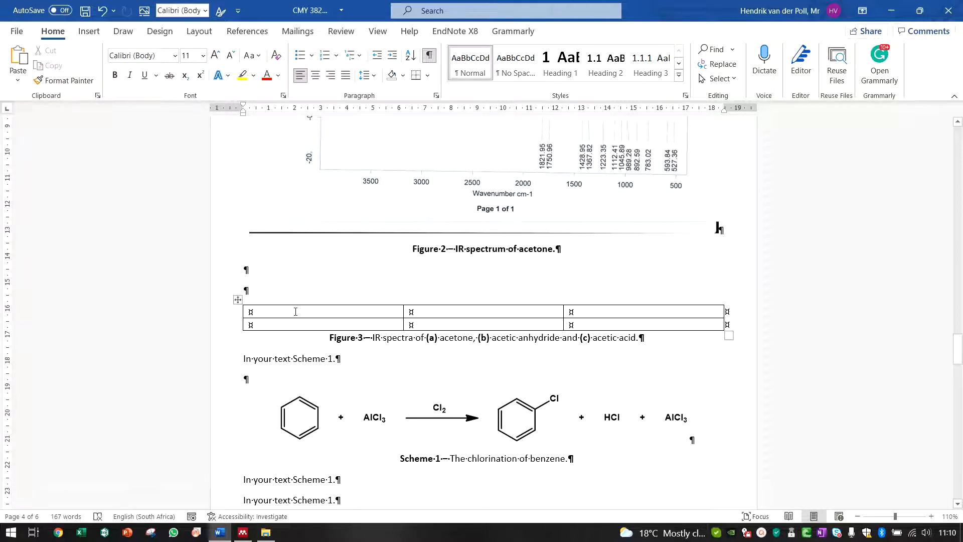
pyautogui.click(295, 311)
pyautogui.hotkey('ctrl', 'v')
# Step: Paste the spectrum image into the second and third cells of the top row
pyautogui.click(478, 341)
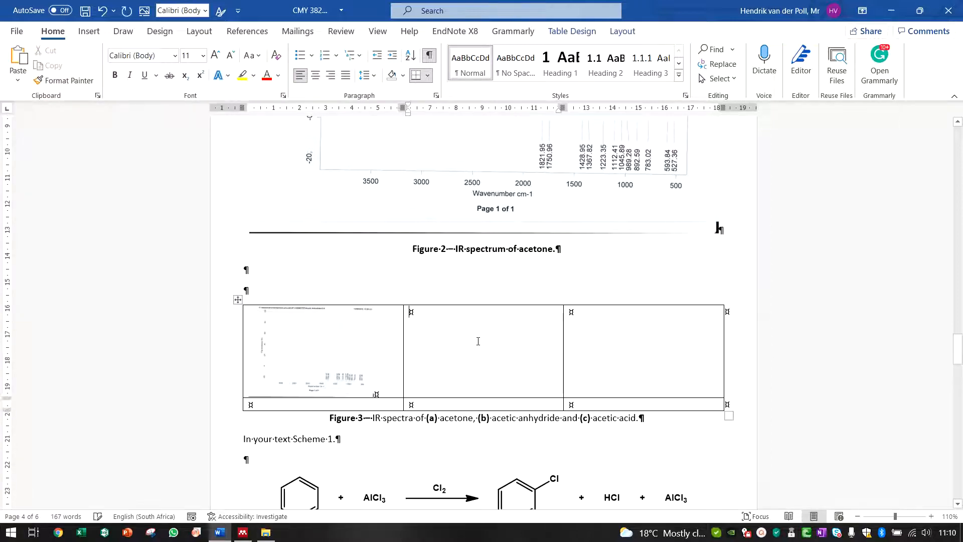
pyautogui.hotkey('ctrl', 'v')
pyautogui.click(586, 341)
pyautogui.hotkey('ctrl', 'v')
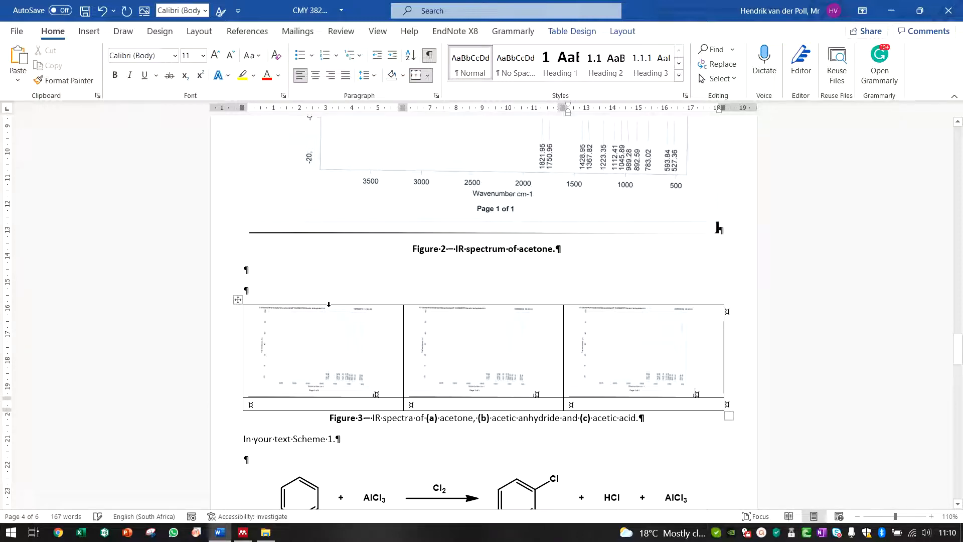
# Step: Label the bottom-row cells (a), (b) and (c) under each spectrum
pyautogui.click(300, 403)
pyautogui.write('(a)')
pyautogui.click(410, 404)
pyautogui.write('(b)')
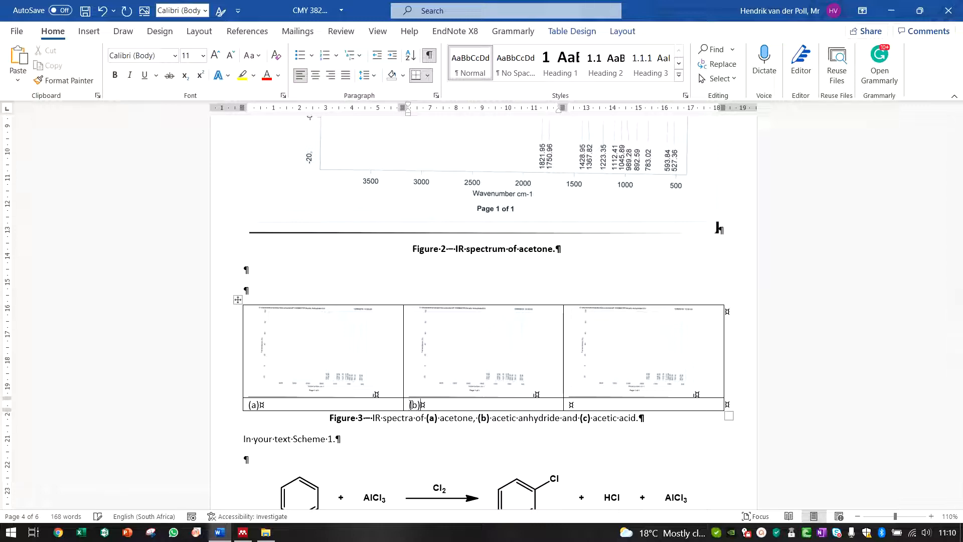
pyautogui.click(585, 401)
pyautogui.write('(c)')
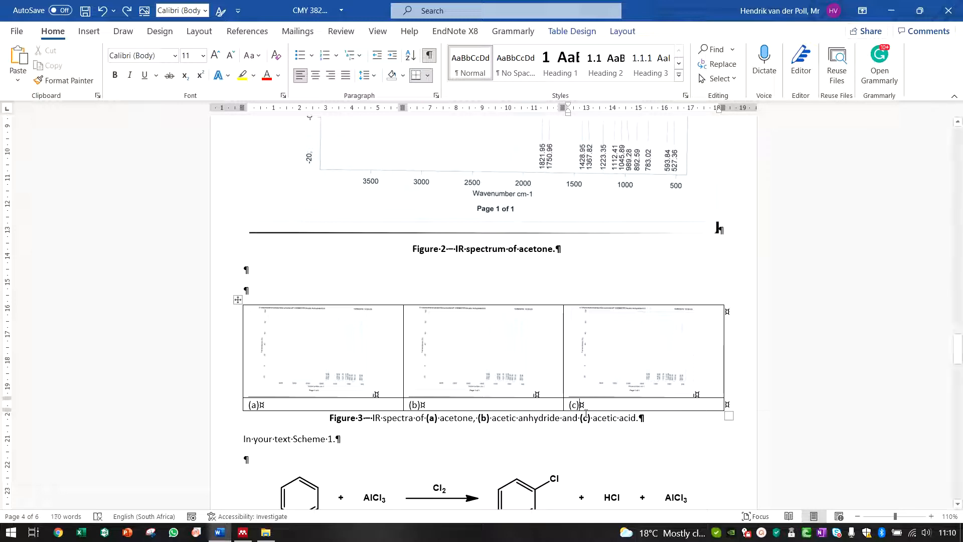
# Step: Toggle formatting marks off and back on to preview the layout
pyautogui.click(323, 291)
pyautogui.click(430, 57)
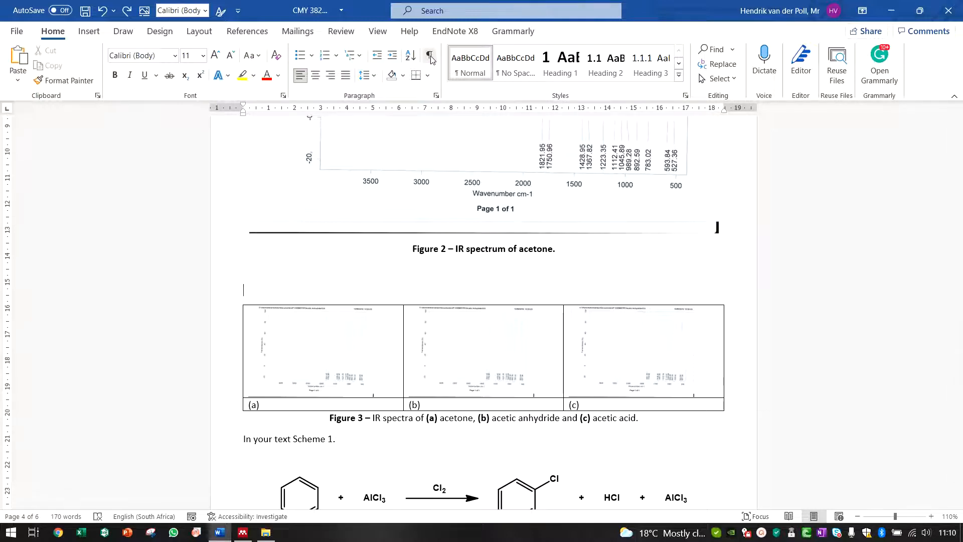
pyautogui.click(430, 57)
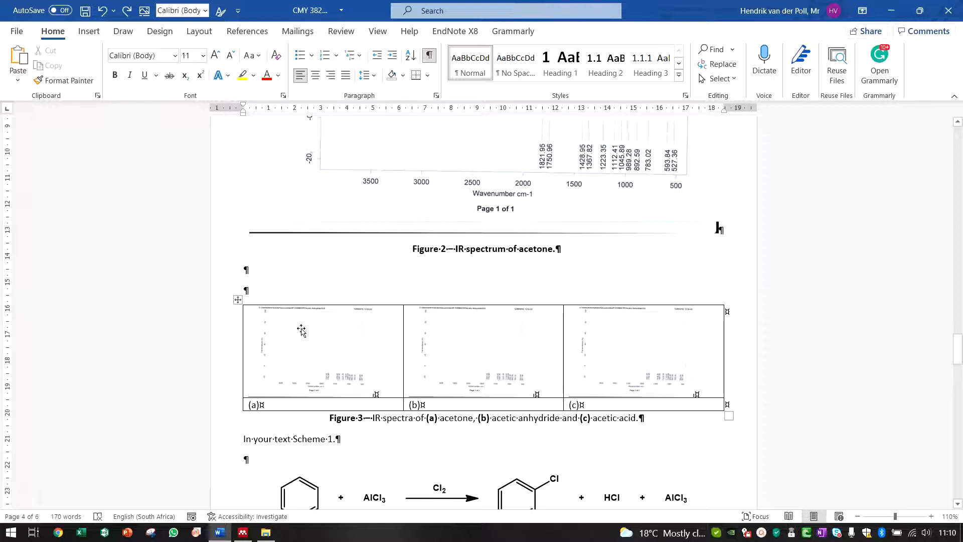
# Step: Remove all borders from the Figure 3 table
pyautogui.click(238, 301)
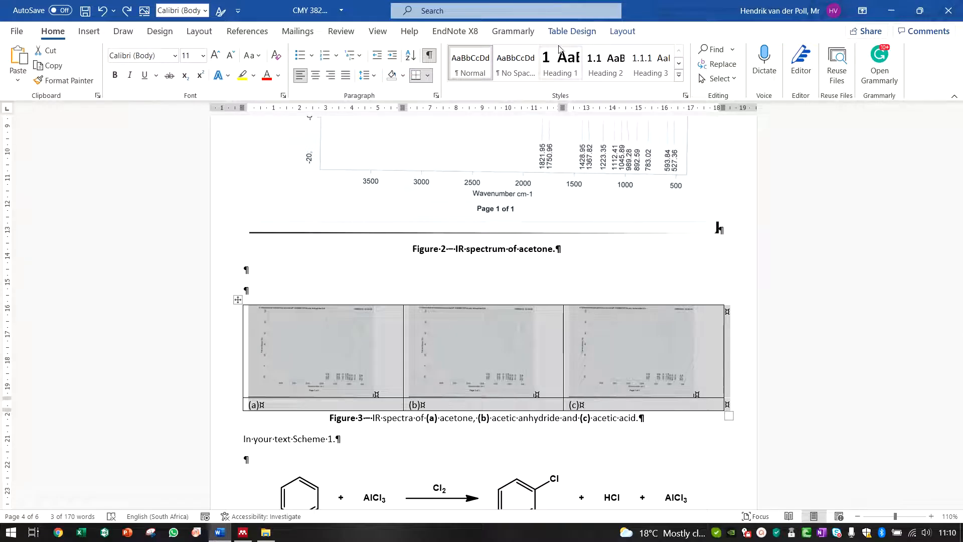
pyautogui.click(567, 34)
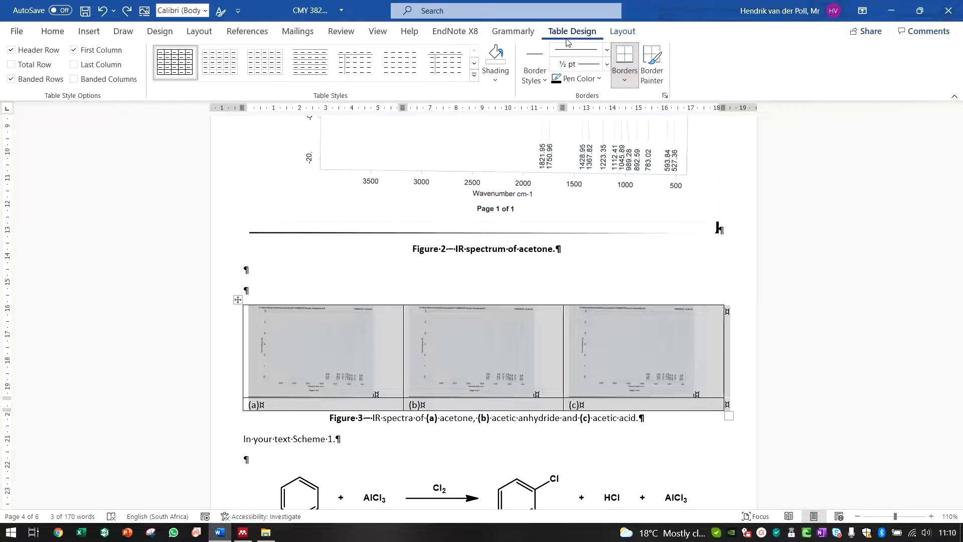
pyautogui.click(633, 87)
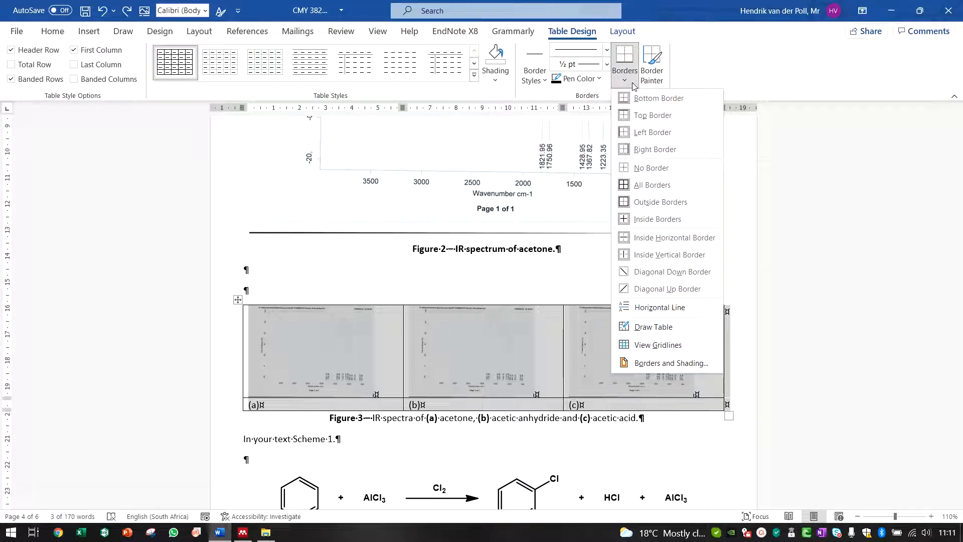
pyautogui.click(659, 168)
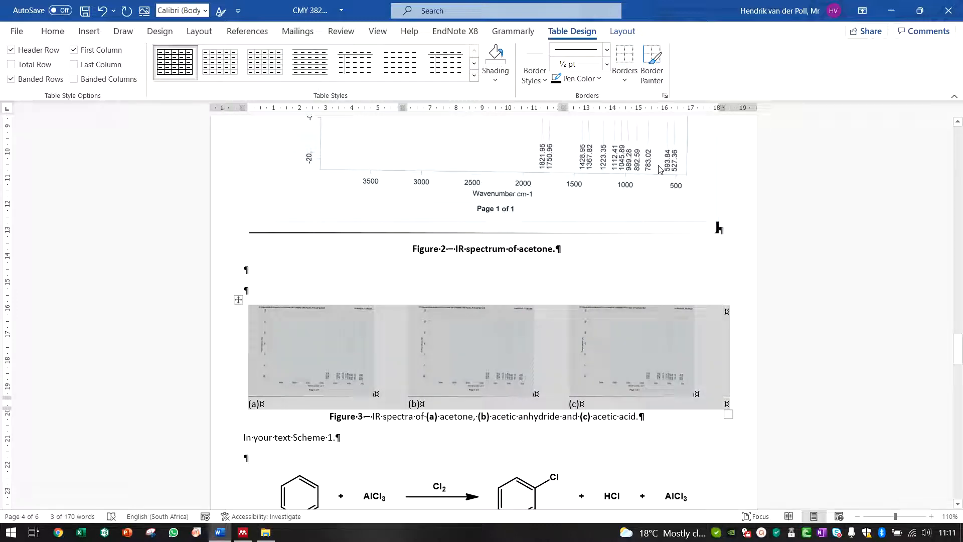
# Step: Center-align the contents of all cells in the table
pyautogui.click(623, 31)
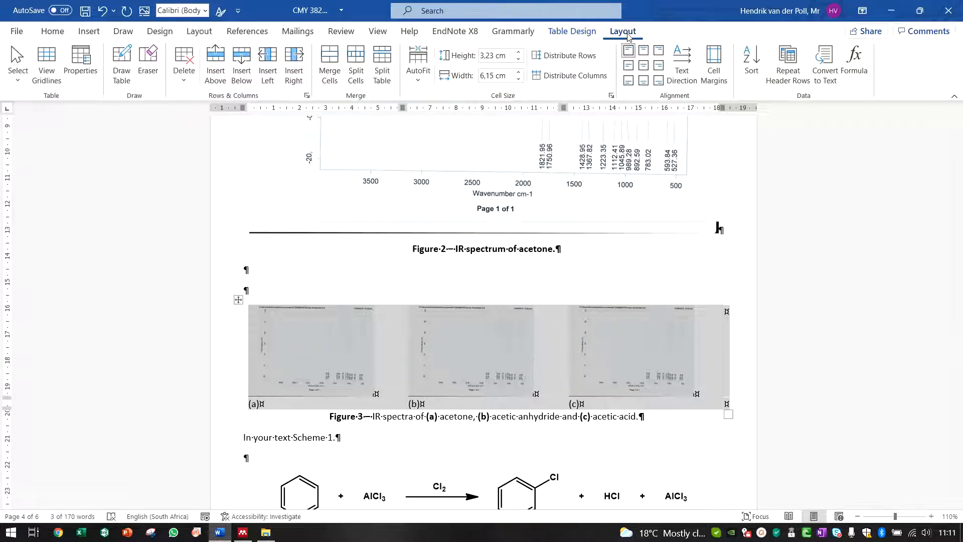
pyautogui.click(645, 67)
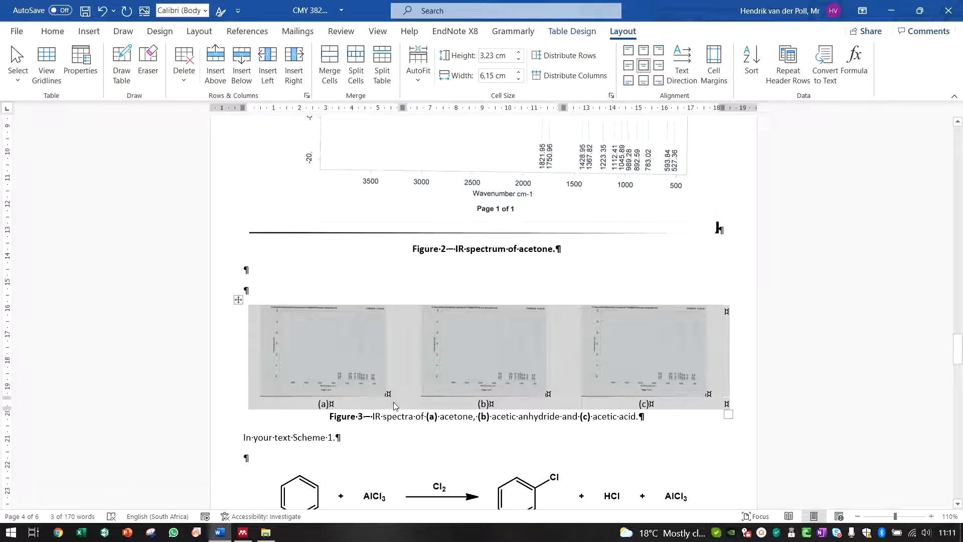
pyautogui.click(401, 442)
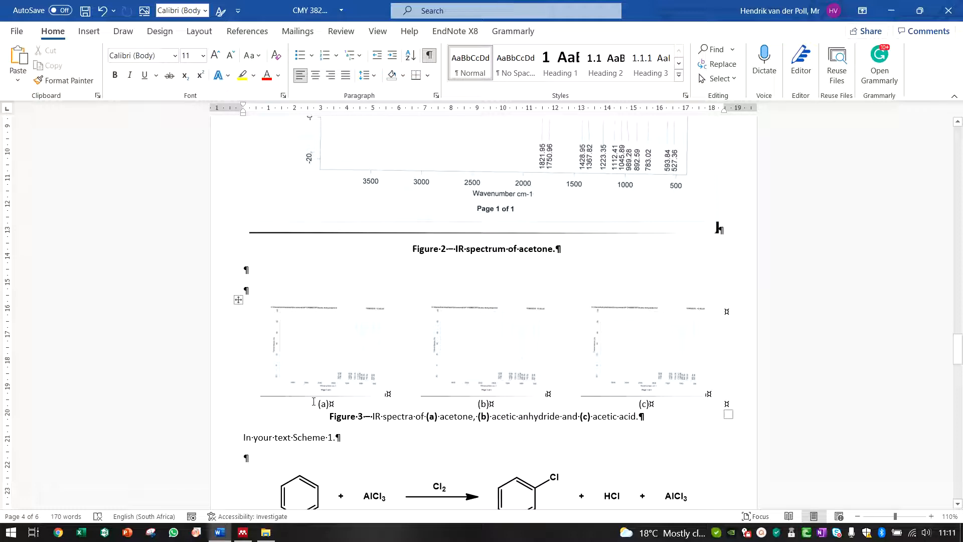
# Step: Set the label row's height to 1 cm and make the (a), (b), (c) labels bold
pyautogui.moveTo(310, 404); pyautogui.dragTo(600, 404)
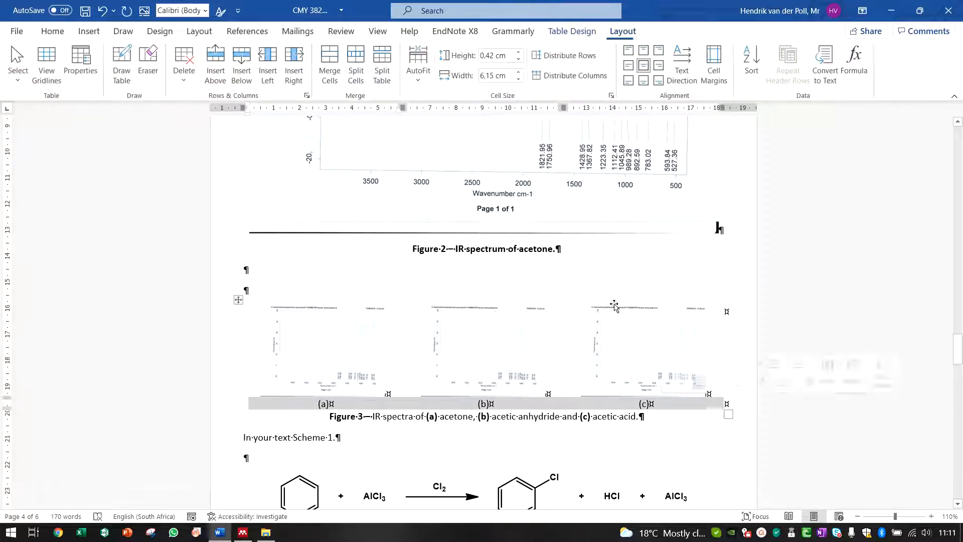
pyautogui.click(519, 53)
pyautogui.click(519, 53)
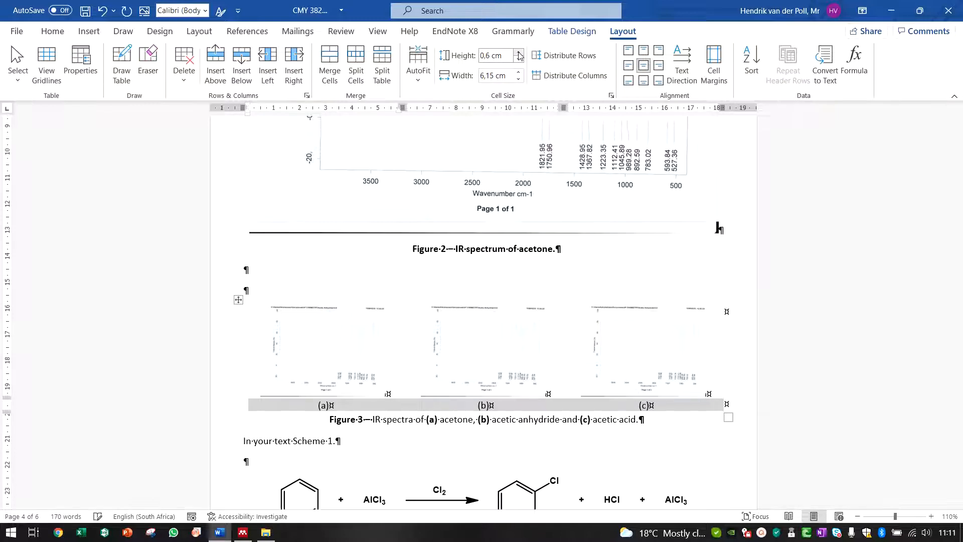
pyautogui.click(519, 53)
pyautogui.click(518, 53)
pyautogui.click(519, 52)
pyautogui.click(519, 52)
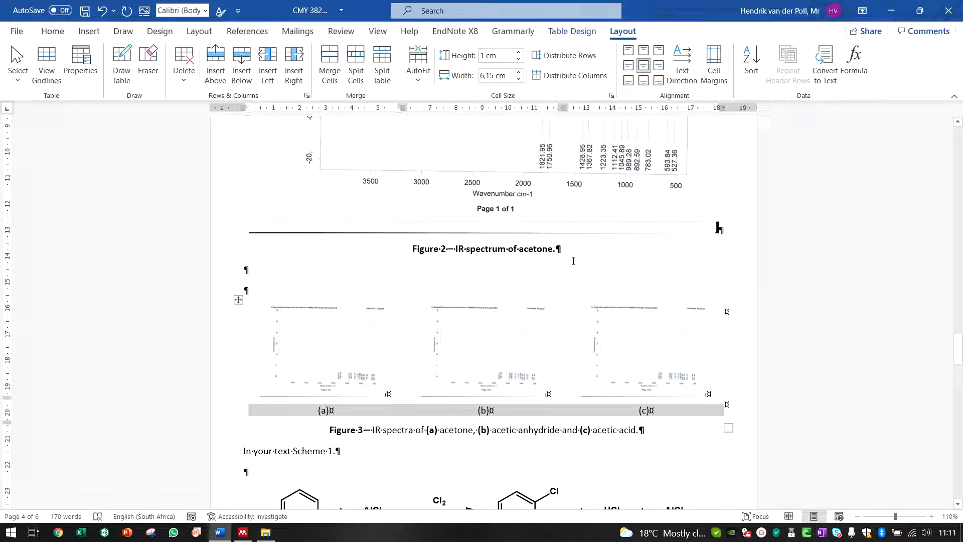
pyautogui.hotkey('ctrl', 'b')
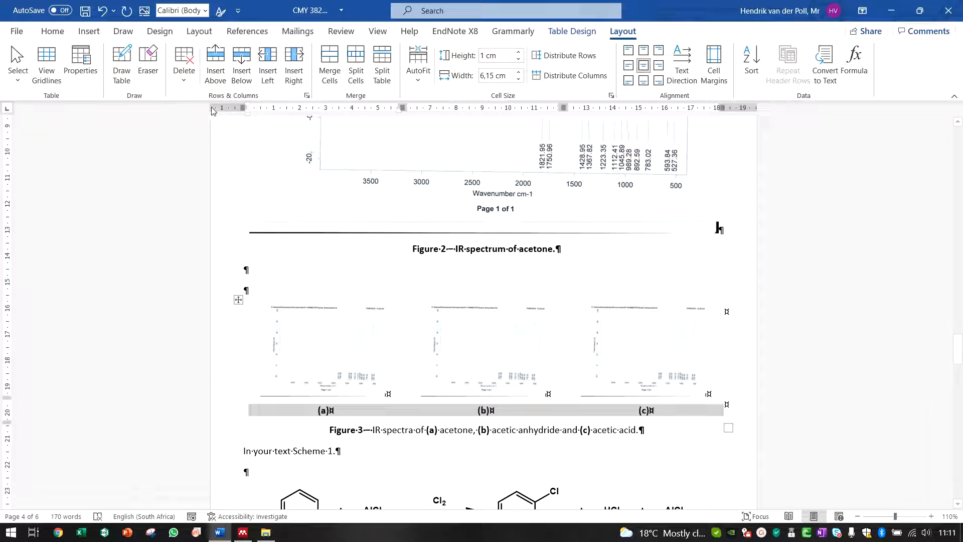
# Step: Hide formatting marks to preview the figure layout
pyautogui.click(57, 33)
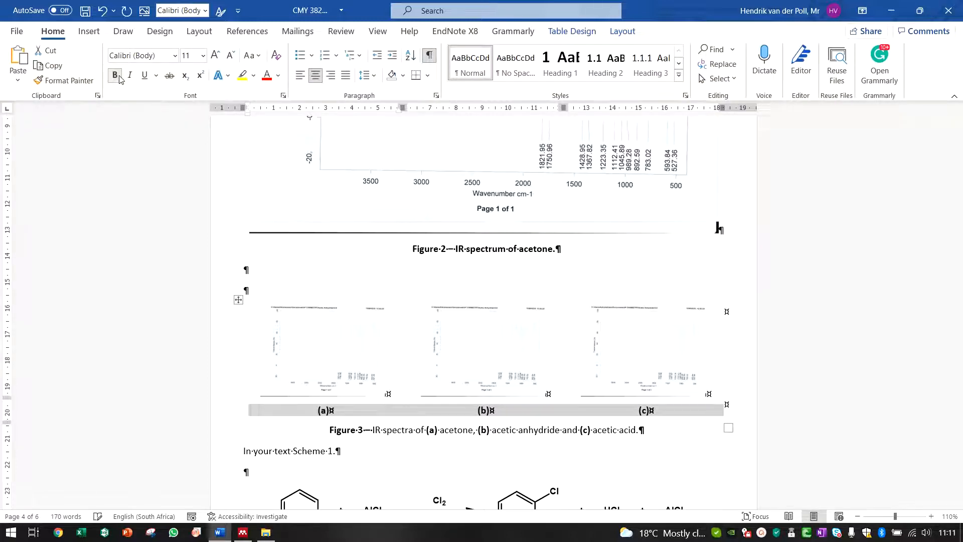
pyautogui.click(445, 432)
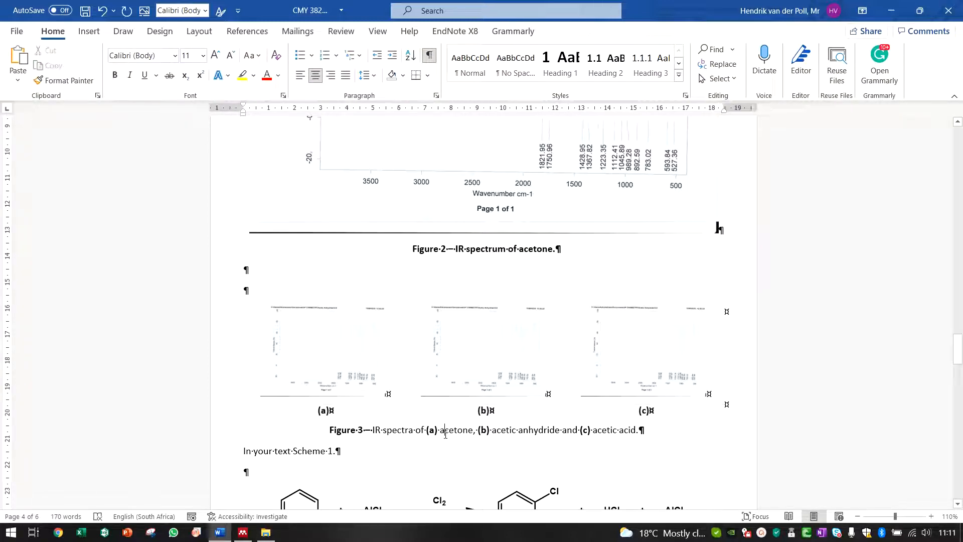
pyautogui.hotkey('ctrl', 'shift', '8')
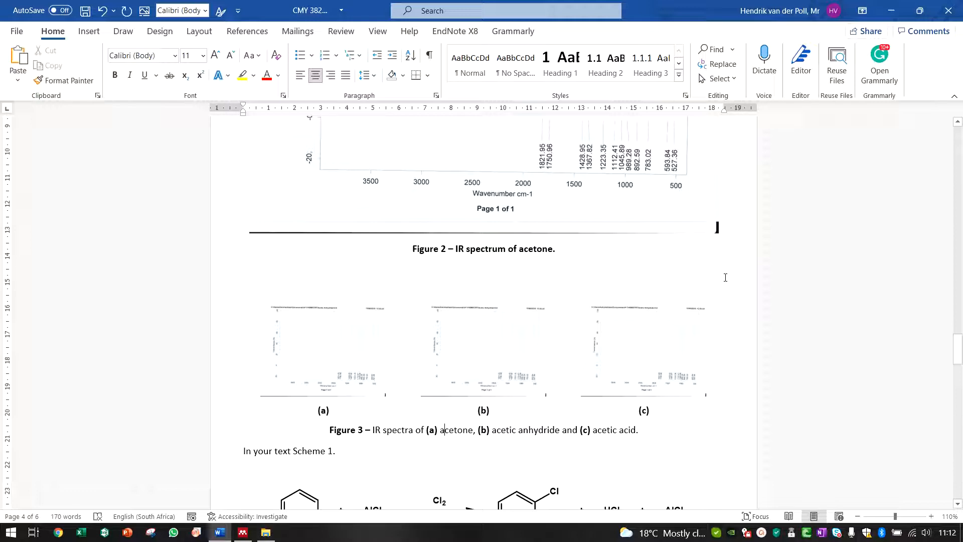
# Step: Append "(d) and (e)" to the end of the Figure 3 caption
pyautogui.scroll(-1, 451, 439)
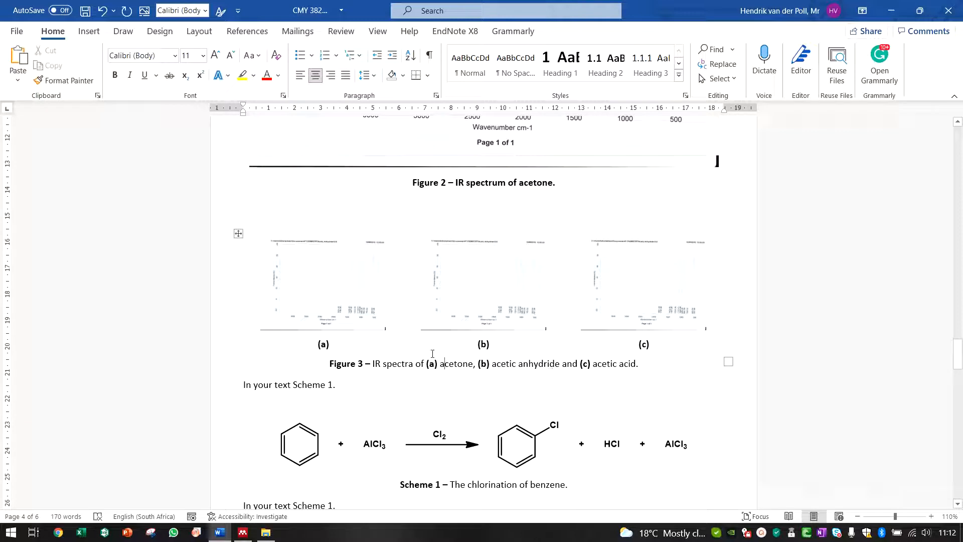
pyautogui.moveTo(240, 358)
pyautogui.click(634, 362)
pyautogui.write('(d) and (')
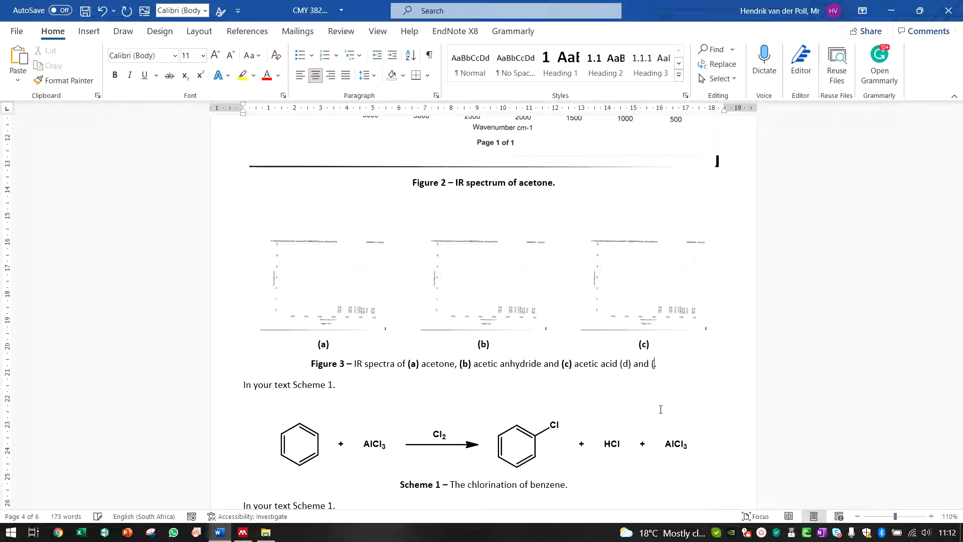
pyautogui.write('e)')
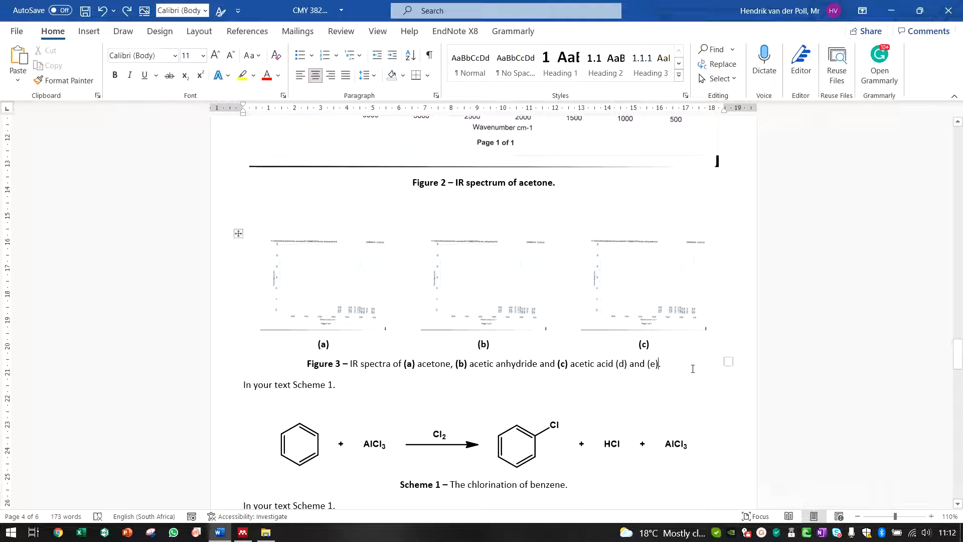
# Step: Add two empty paragraphs above the Figure 3 caption and show formatting marks again
pyautogui.click(305, 363)
pyautogui.press('Return')
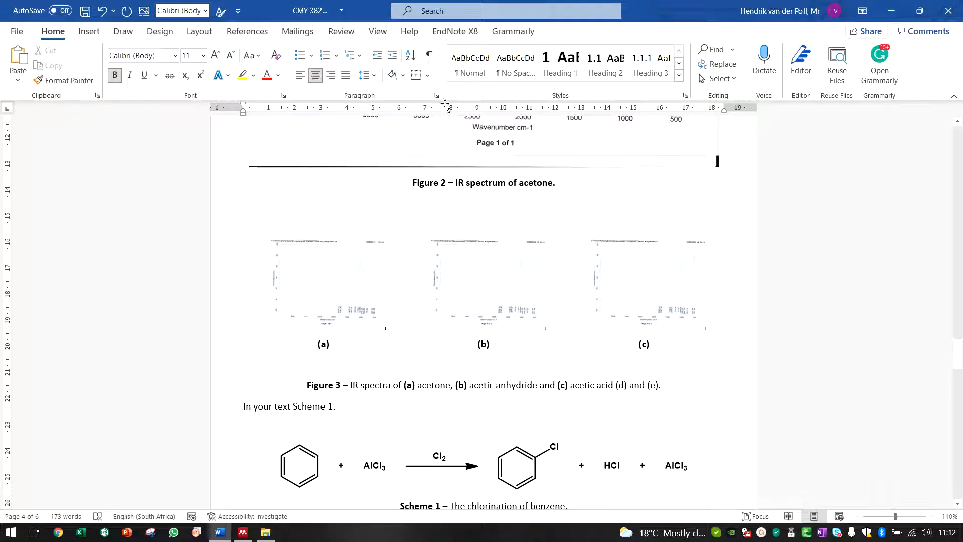
pyautogui.click(467, 74)
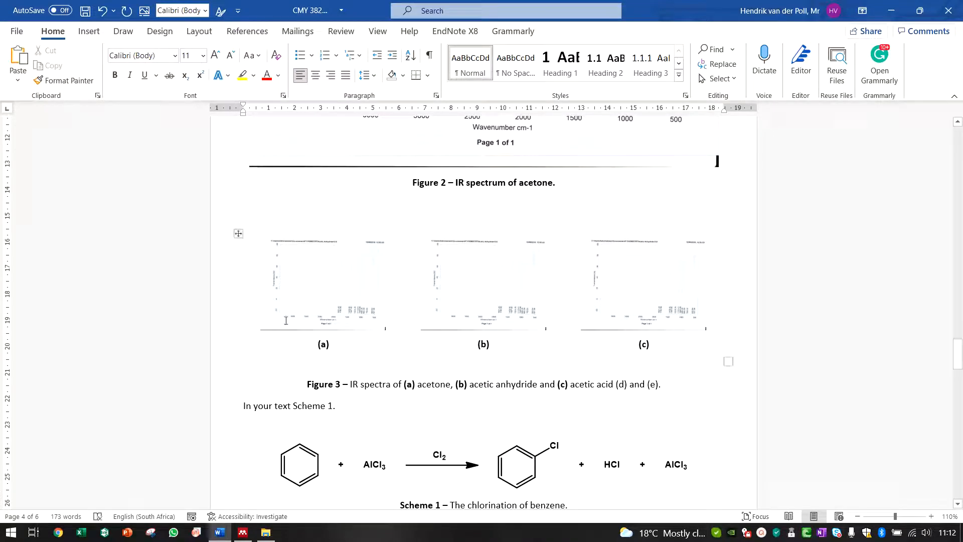
pyautogui.hotkey('ctrl', 'y')
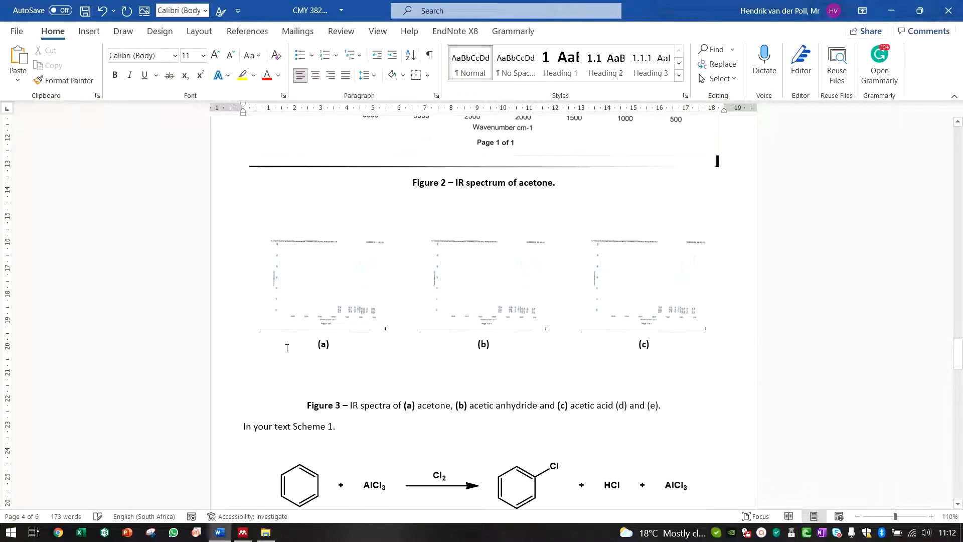
pyautogui.click(427, 53)
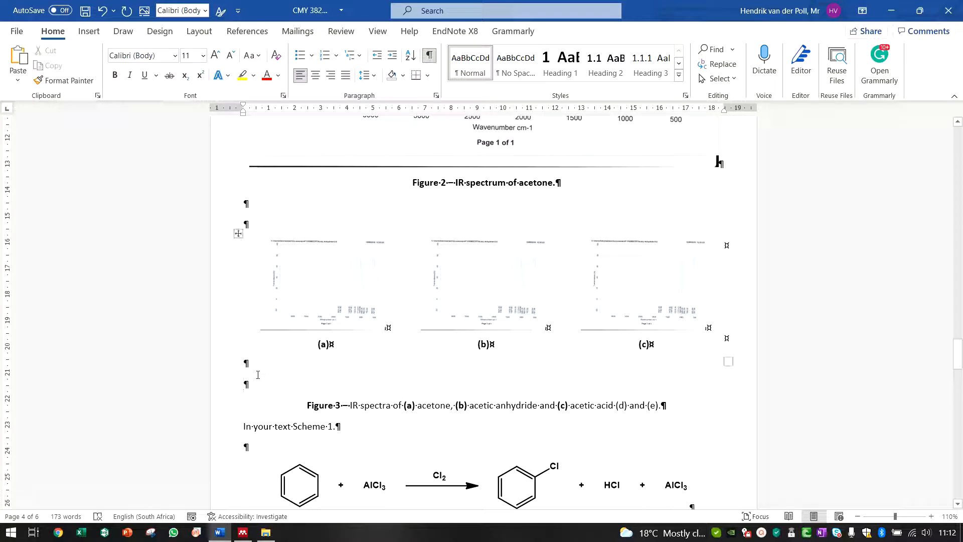
# Step: Insert a 2×2 table above the Figure 3 caption and remove the empty paragraph after it
pyautogui.click(88, 31)
pyautogui.click(88, 80)
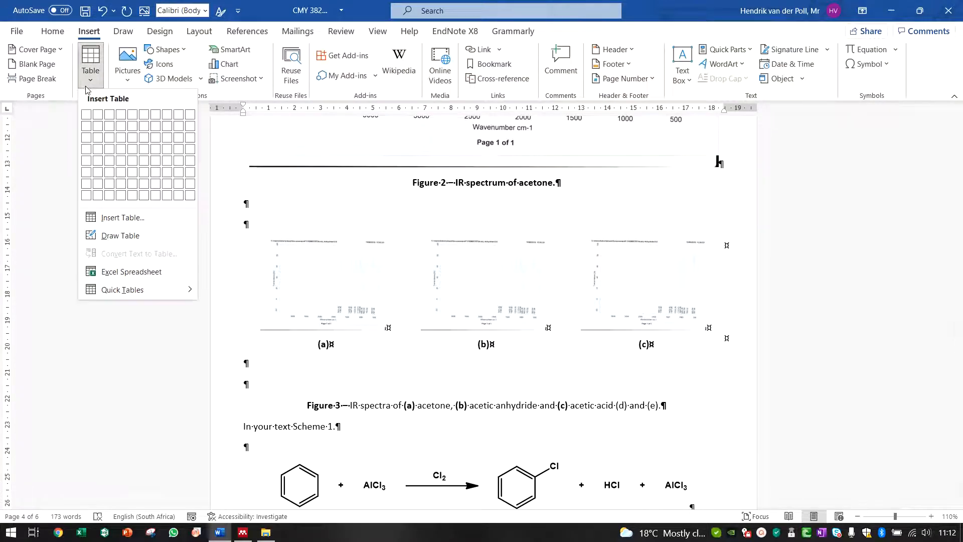
pyautogui.click(99, 131)
pyautogui.click(265, 411)
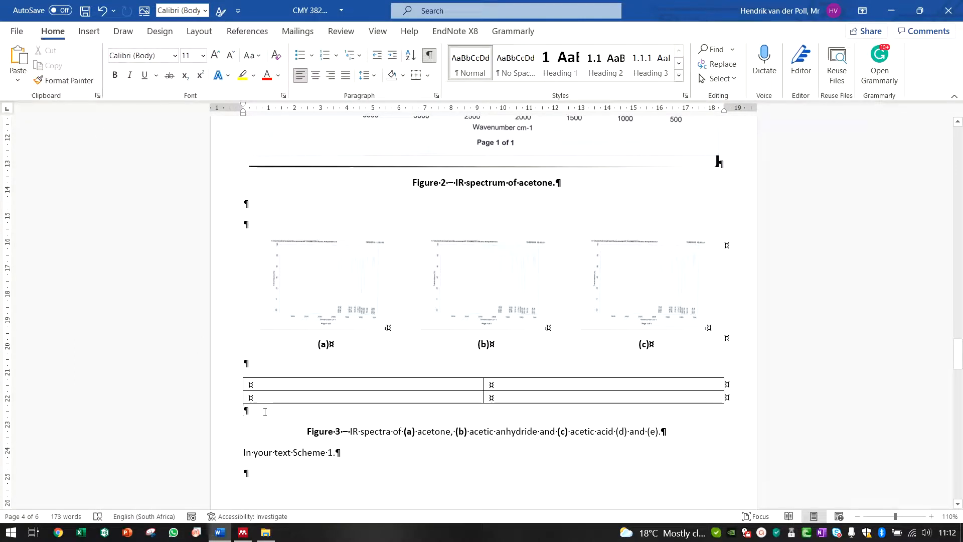
pyautogui.hotkey('ctrl', 'z')
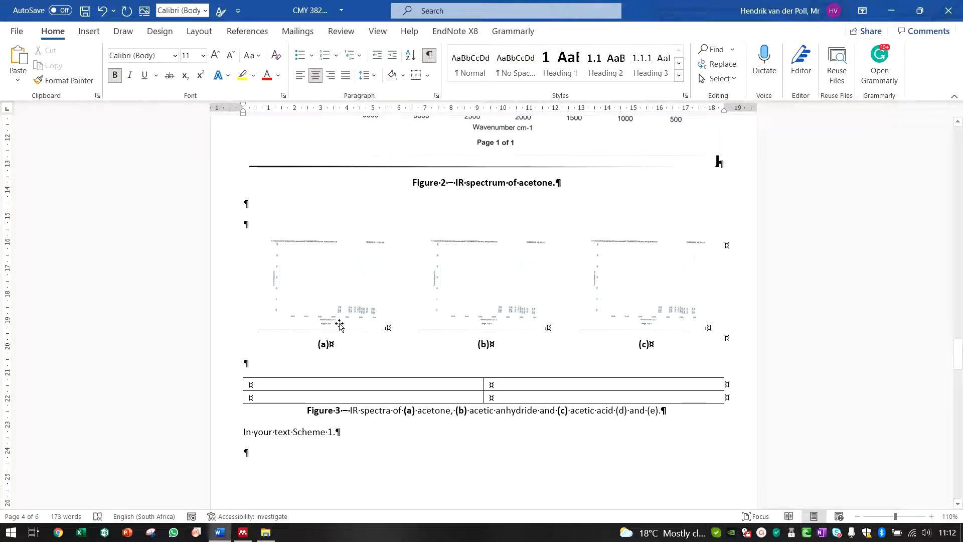
# Step: Label the new table's bottom cells (d) and (e)
pyautogui.click(394, 399)
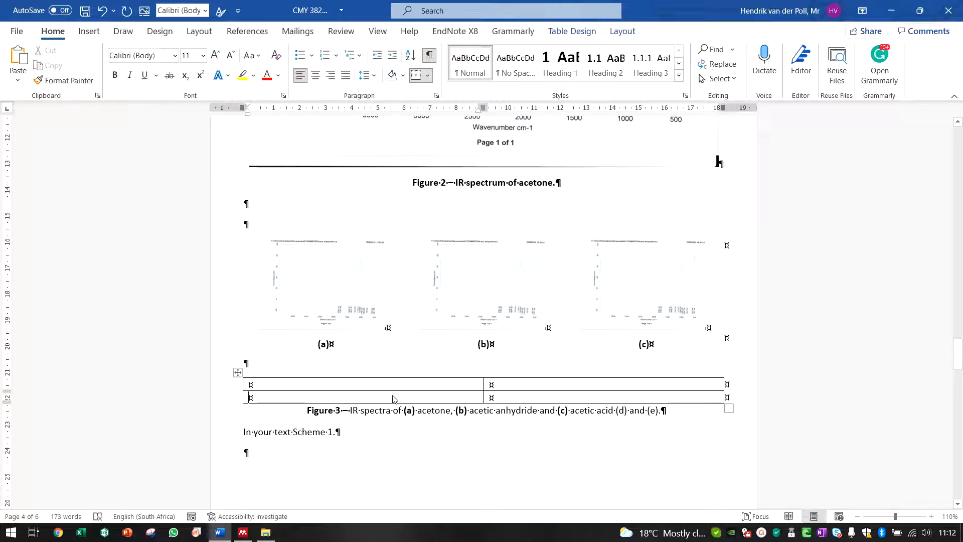
pyautogui.write('(d)')
pyautogui.press('Tab')
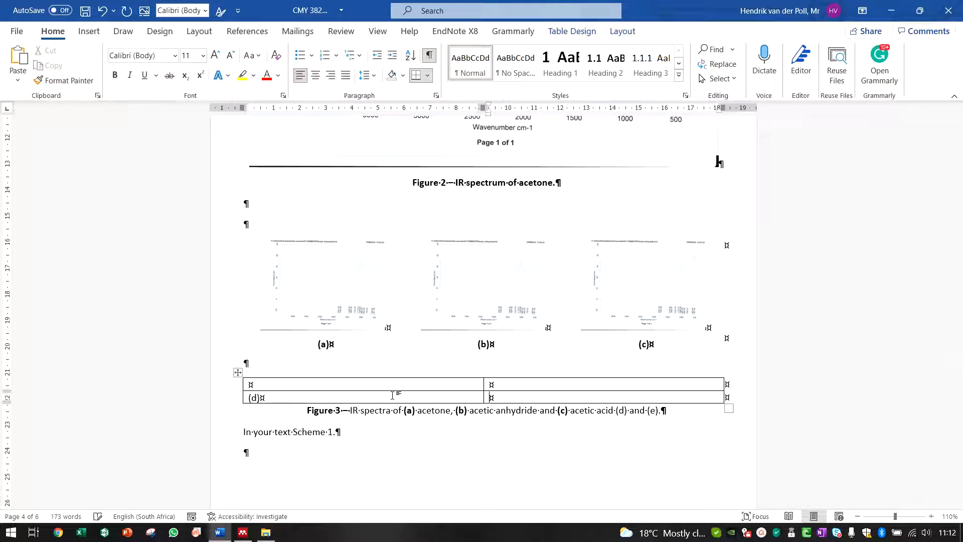
pyautogui.write('(e)')
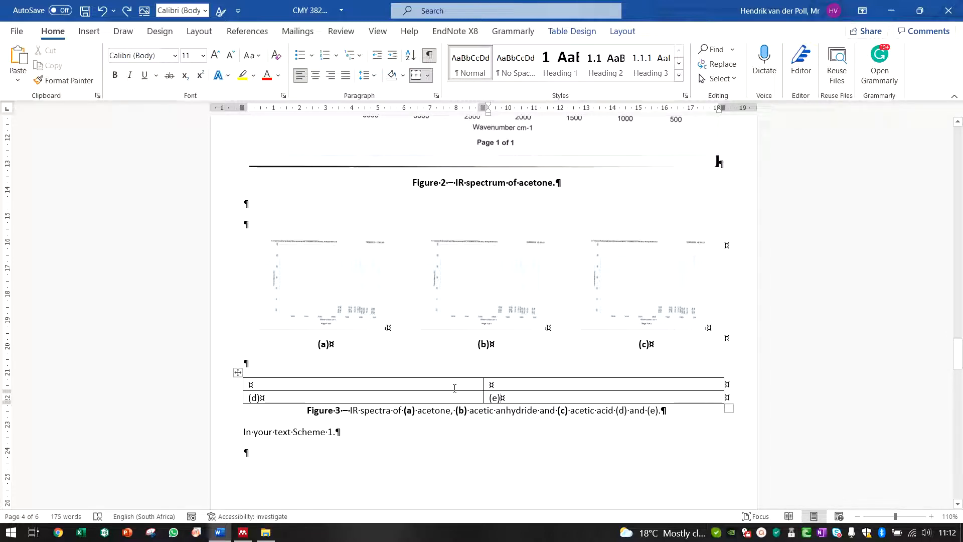
# Step: Make the new table's labels bold and remove all its borders
pyautogui.click(238, 371)
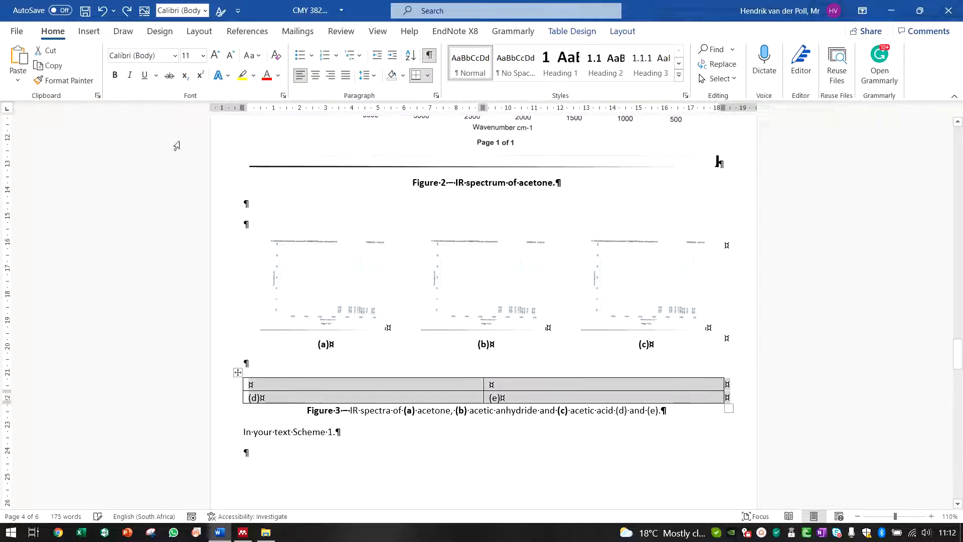
pyautogui.click(114, 76)
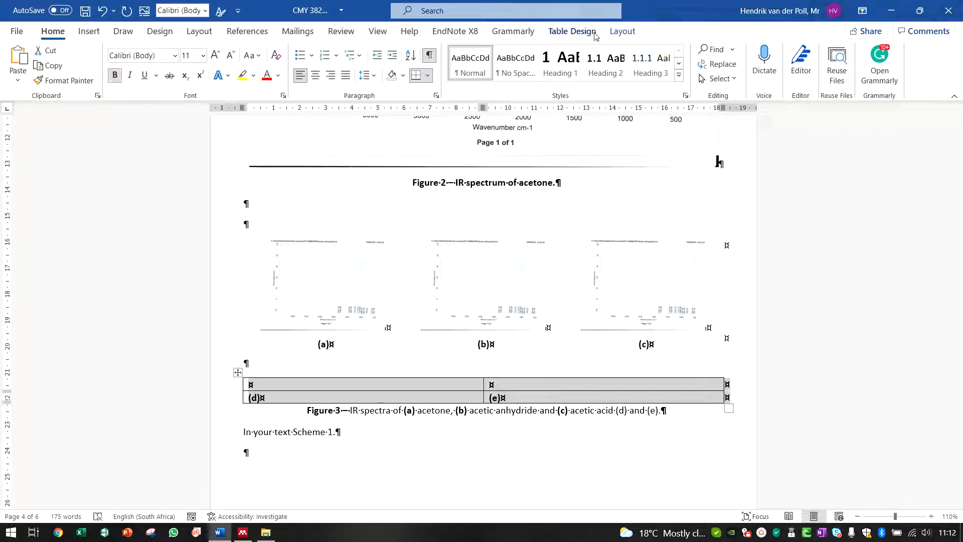
pyautogui.click(574, 31)
pyautogui.click(625, 56)
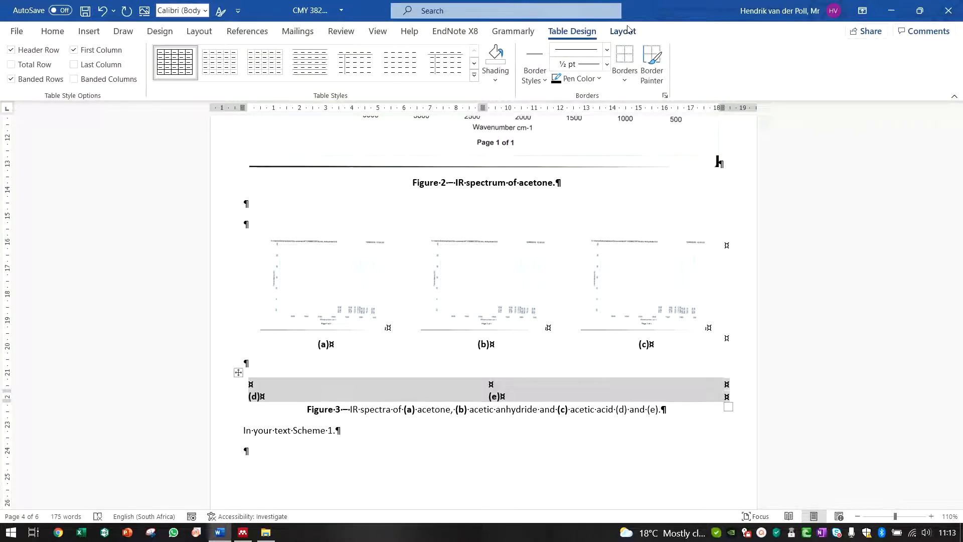
# Step: Center-align the contents of the new table's cells
pyautogui.click(622, 31)
pyautogui.click(643, 66)
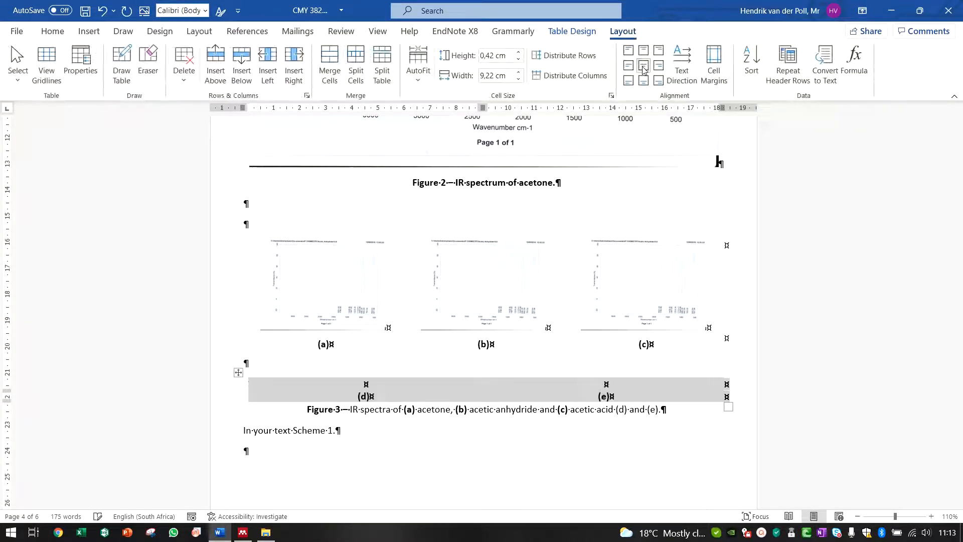
# Step: Paste the spectrum image into both top cells of the new table
pyautogui.click(317, 278)
pyautogui.click(373, 378)
pyautogui.click(375, 384)
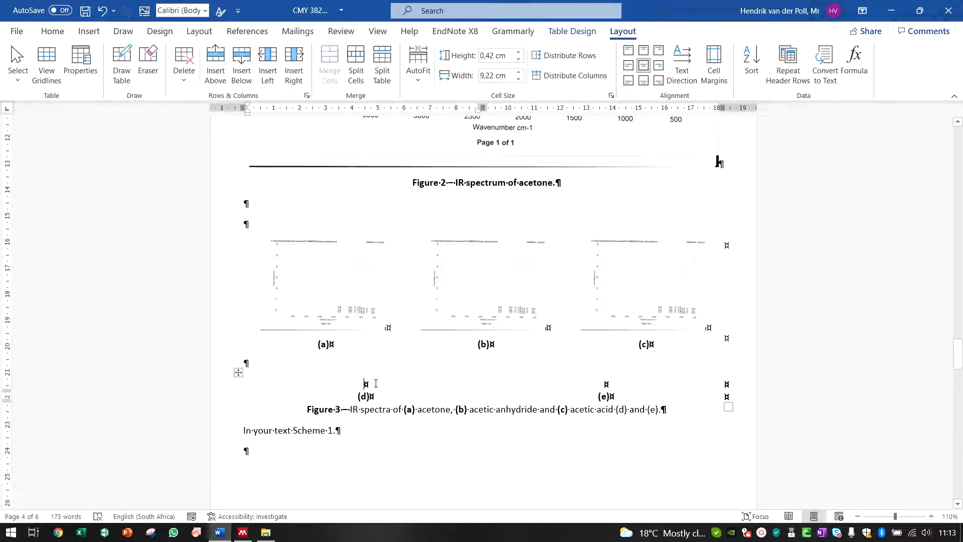
pyautogui.hotkey('ctrl', 'v')
pyautogui.click(623, 437)
pyautogui.hotkey('ctrl', 'v')
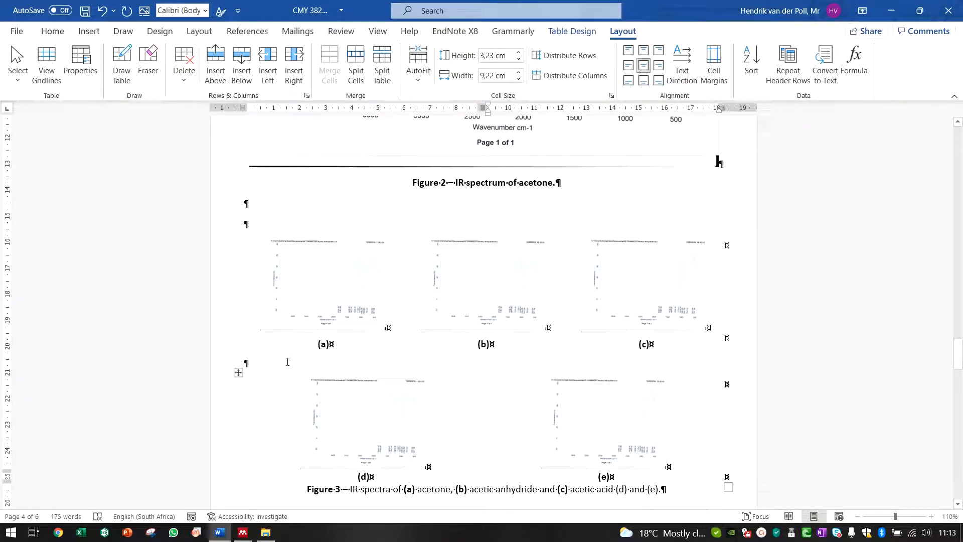
# Step: Set the font size of the empty paragraph between the two Figure 3 tables to 1
pyautogui.click(268, 366)
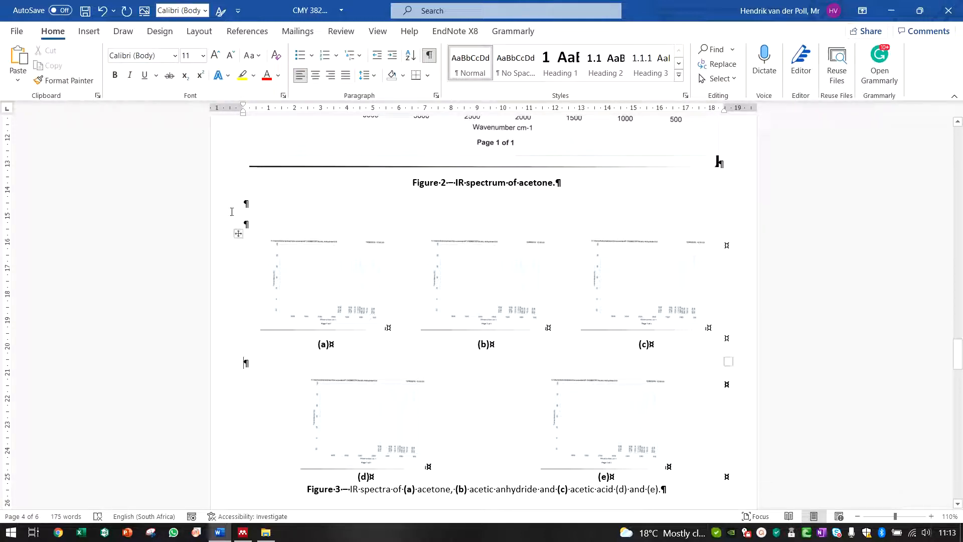
pyautogui.click(187, 56)
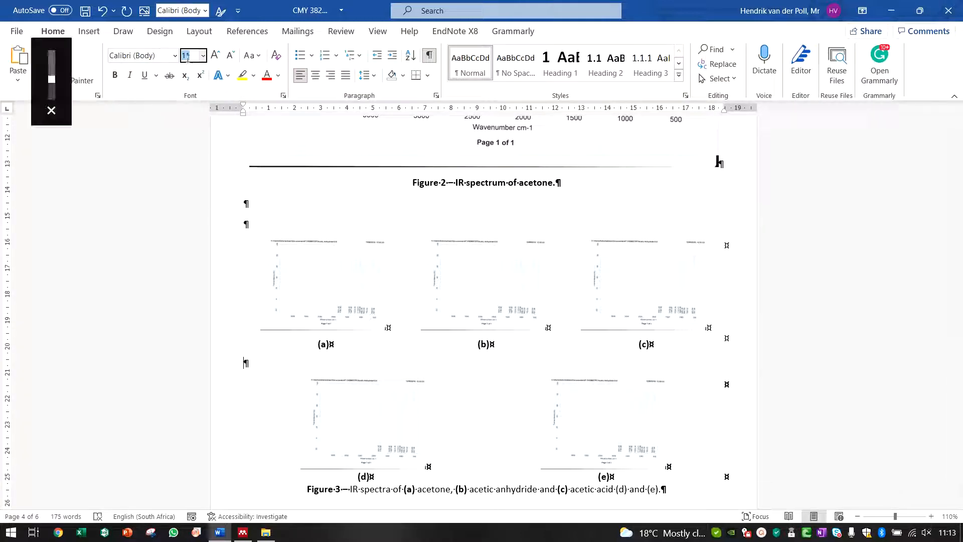
pyautogui.write('1')
pyautogui.press('Return')
pyautogui.scroll(-2, 348, 189)
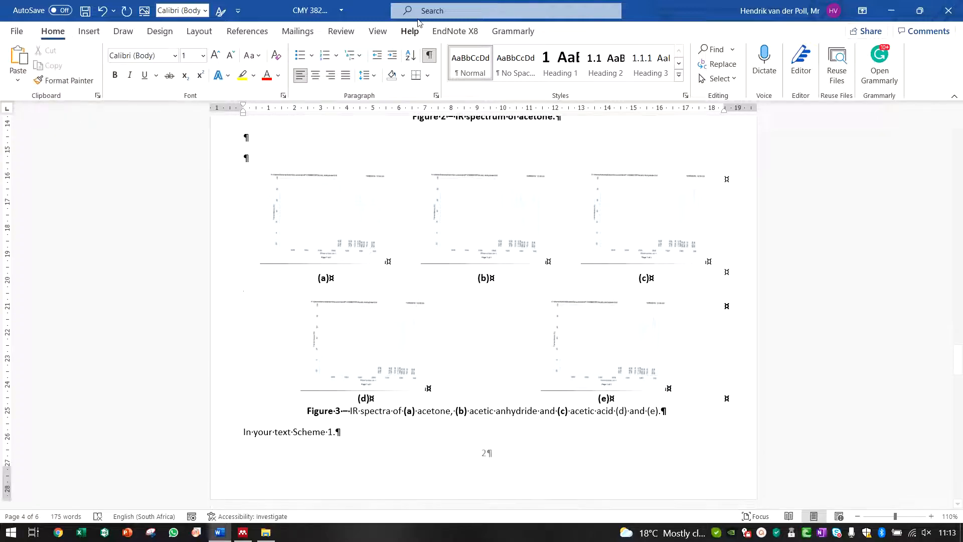
# Step: Hide the formatting marks in the document
pyautogui.click(429, 55)
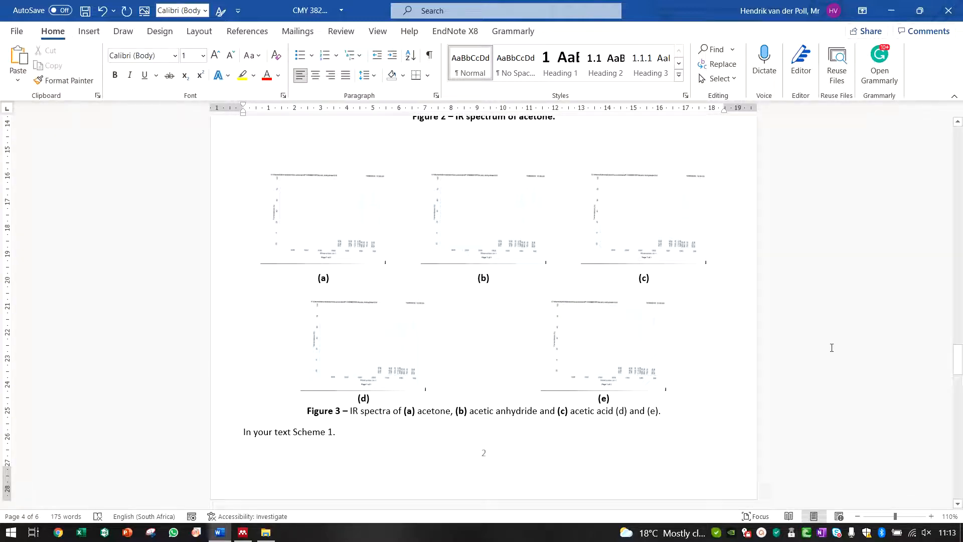
pyautogui.click(482, 346)
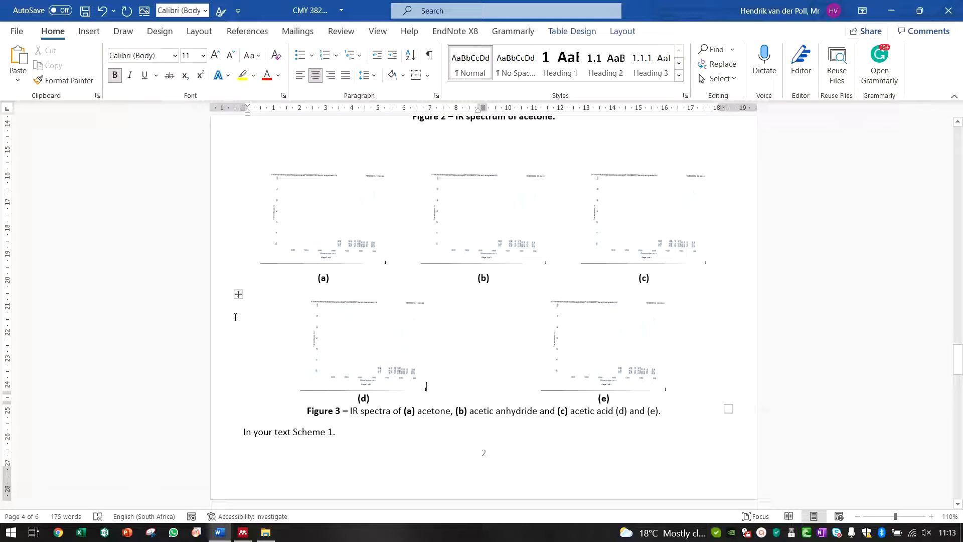
# Step: Select the bottom table and reduce its cell width to 7 cm
pyautogui.click(238, 293)
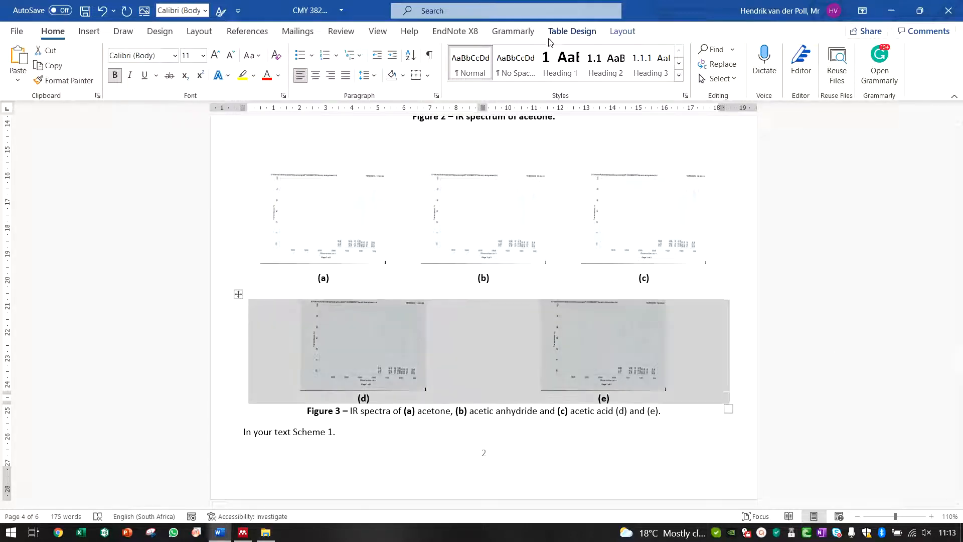
pyautogui.click(581, 32)
pyautogui.click(613, 33)
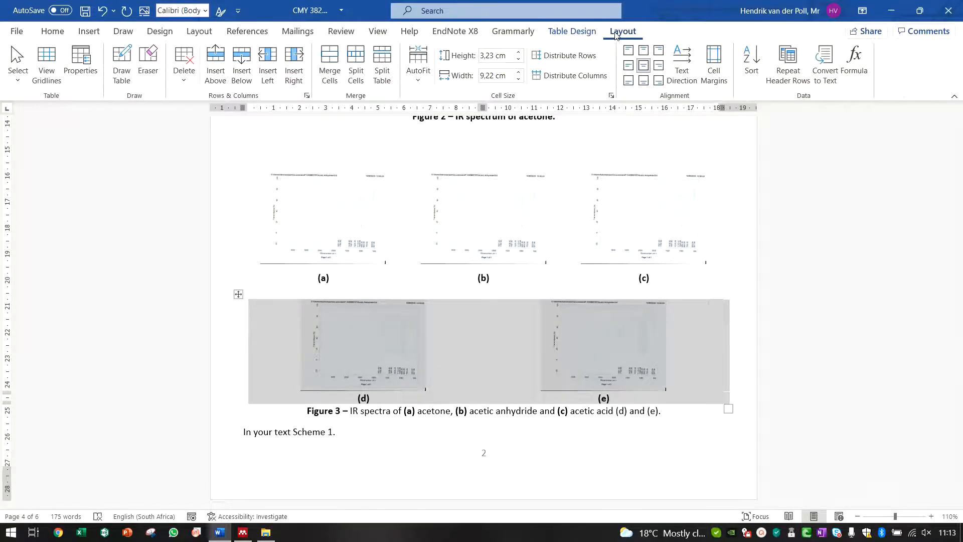
pyautogui.click(518, 79)
pyautogui.click(518, 79)
pyautogui.click(518, 79)
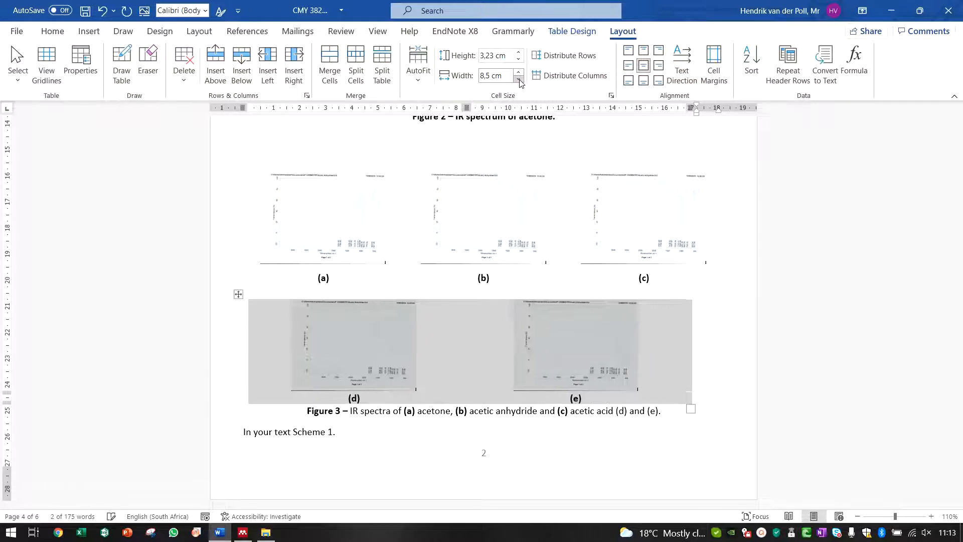
pyautogui.click(518, 79)
pyautogui.click(519, 79)
pyautogui.click(519, 79)
pyautogui.click(519, 79)
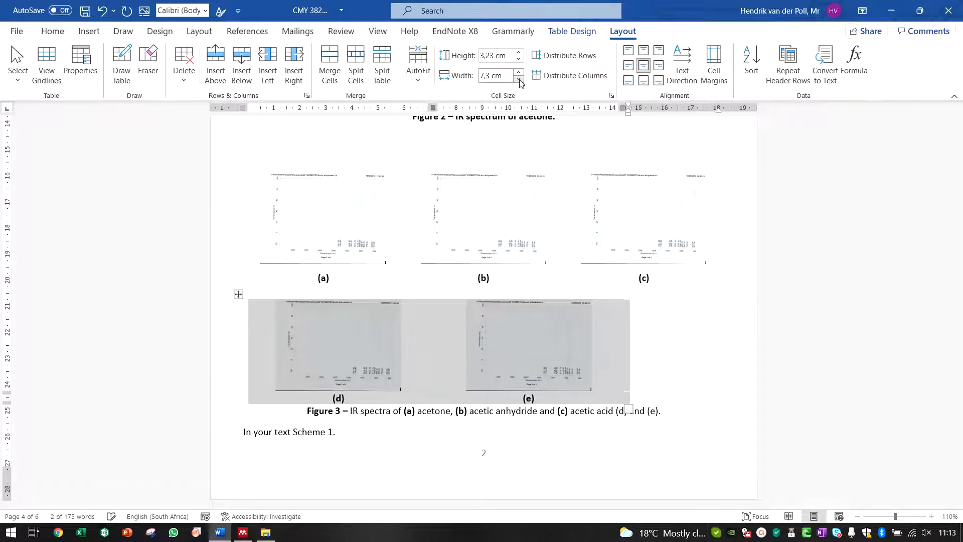
pyautogui.click(519, 79)
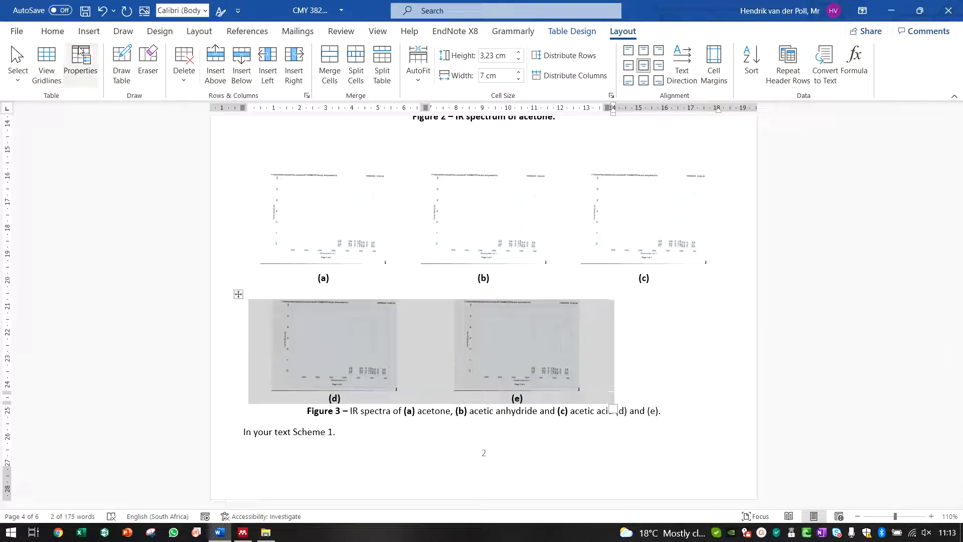
# Step: Center the bottom table horizontally on the page
pyautogui.click(53, 31)
pyautogui.click(315, 74)
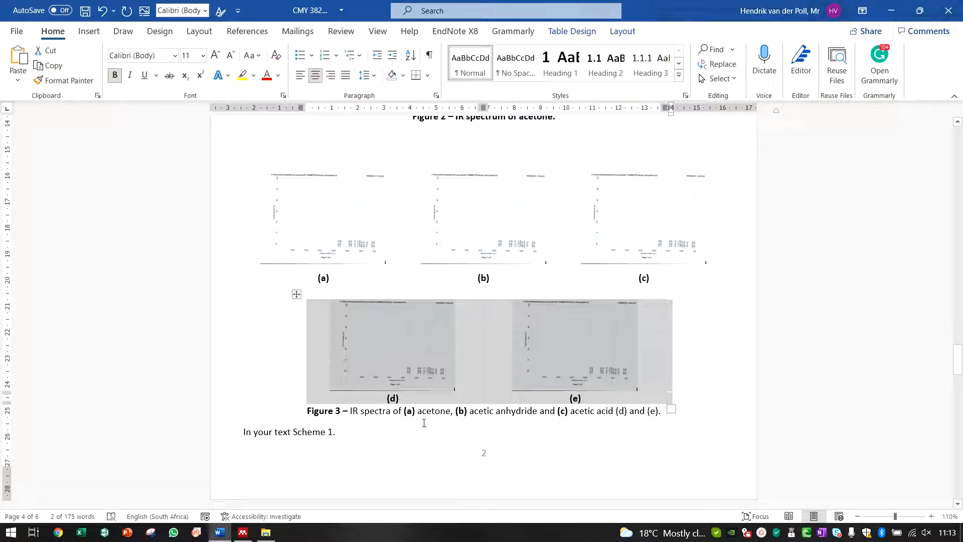
pyautogui.click(429, 459)
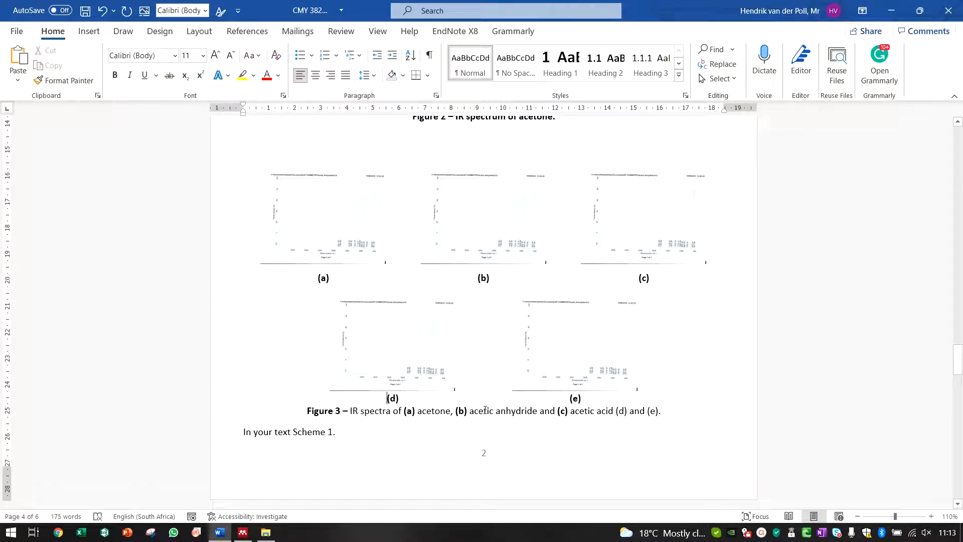
# Step: Increase the height of the bottom table's label row containing (d) and (e)
pyautogui.moveTo(593, 412); pyautogui.dragTo(591, 399)
pyautogui.click(572, 31)
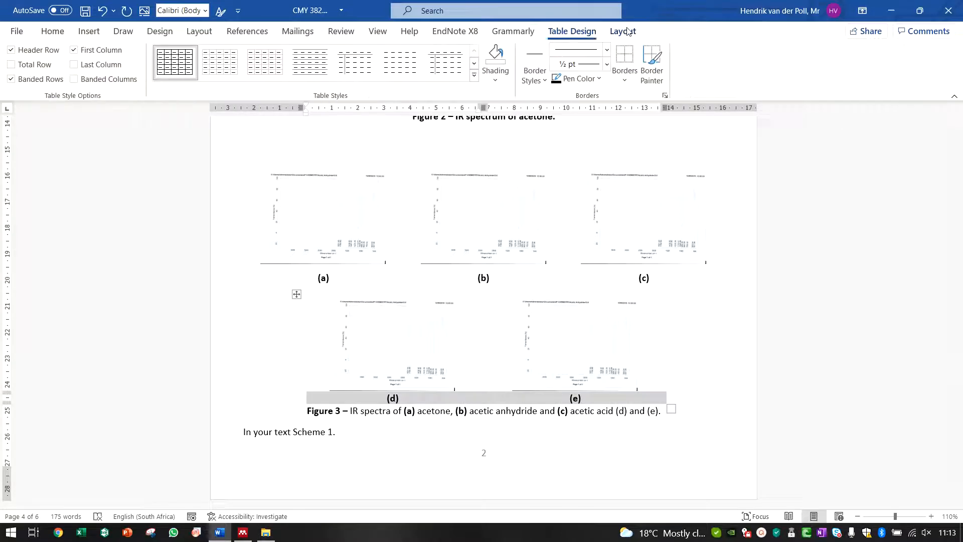
pyautogui.click(623, 31)
pyautogui.click(518, 52)
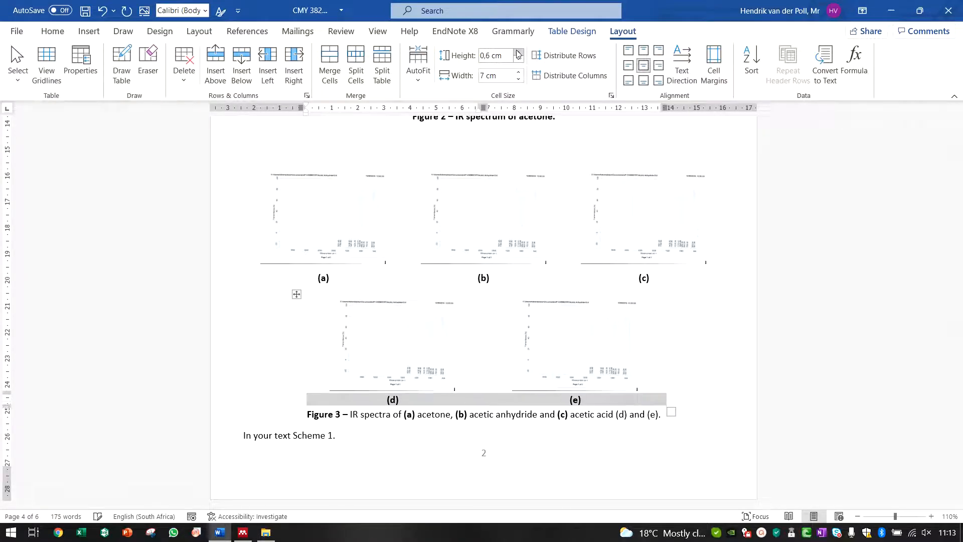
pyautogui.click(518, 52)
pyautogui.click(432, 477)
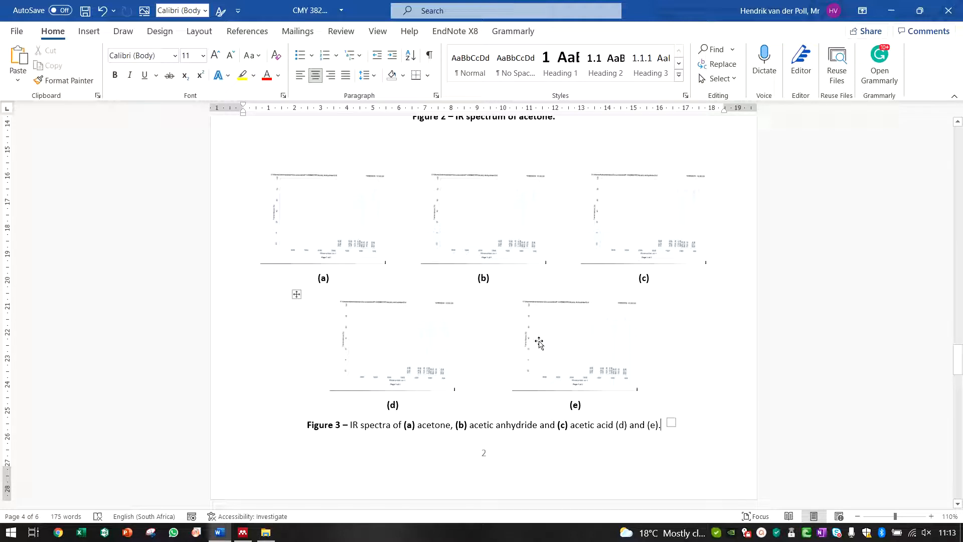
pyautogui.click(478, 338)
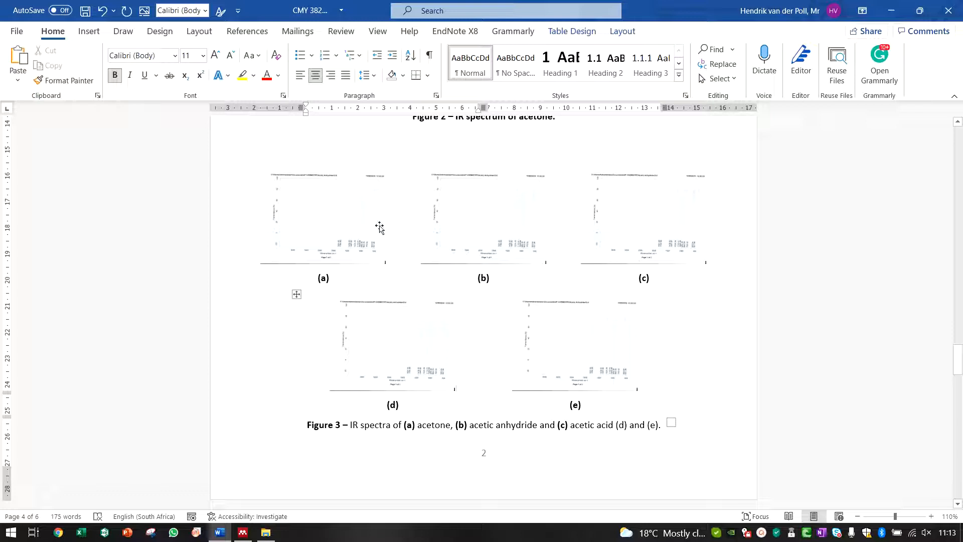
pyautogui.click(394, 230)
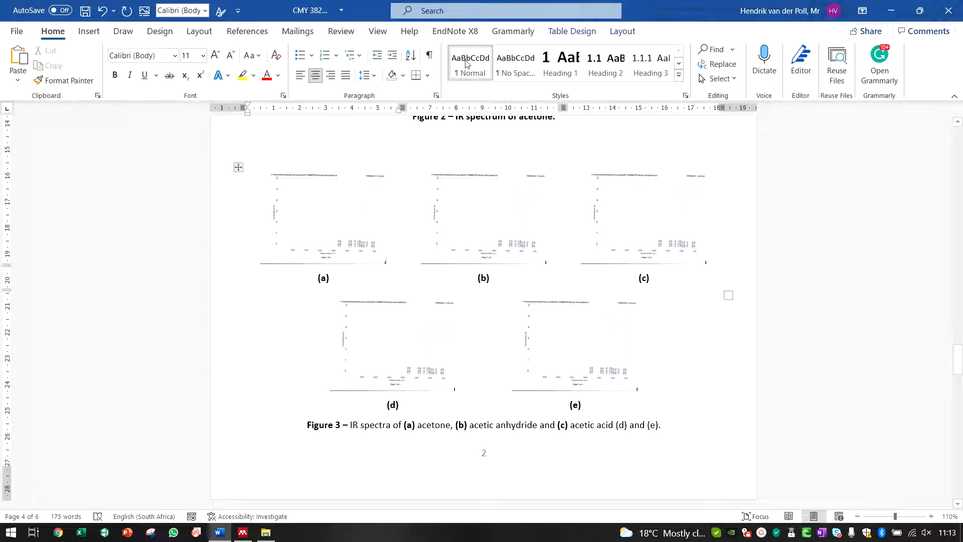
pyautogui.click(557, 35)
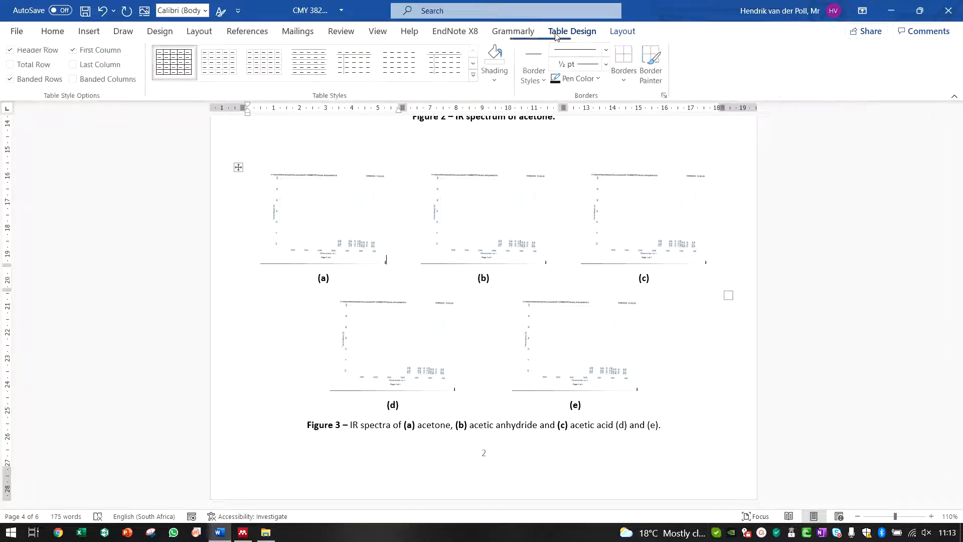
pyautogui.click(624, 75)
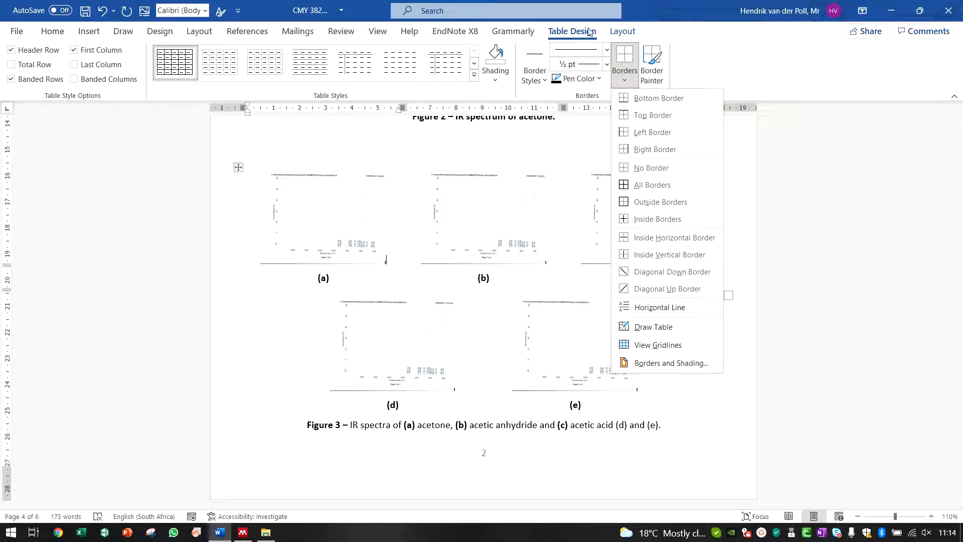
pyautogui.click(606, 64)
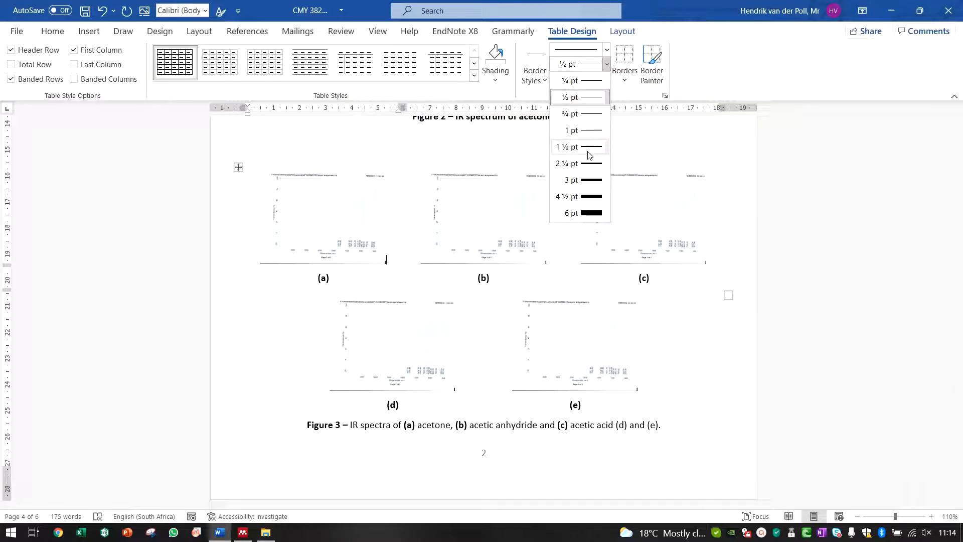
pyautogui.click(285, 132)
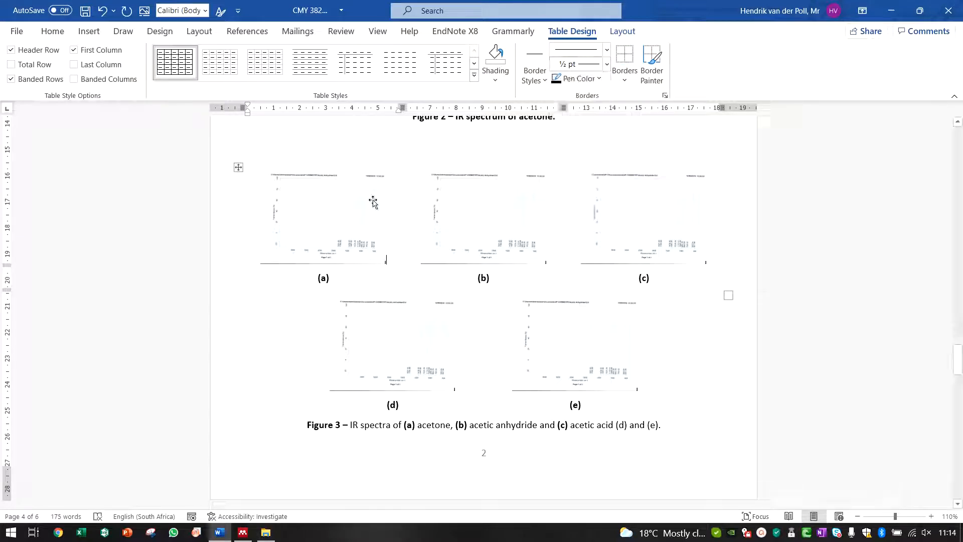
pyautogui.click(522, 292)
# Step: Insert two blank paragraphs at the top of the next page, above "In your text Scheme 1."
pyautogui.scroll(-3, 529, 284)
pyautogui.scroll(2, 524, 281)
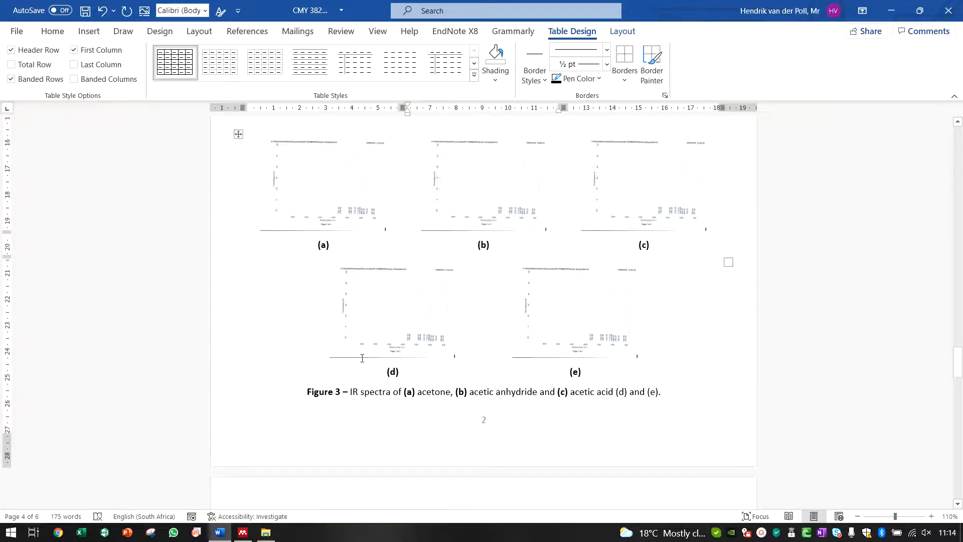
pyautogui.scroll(4, 522, 299)
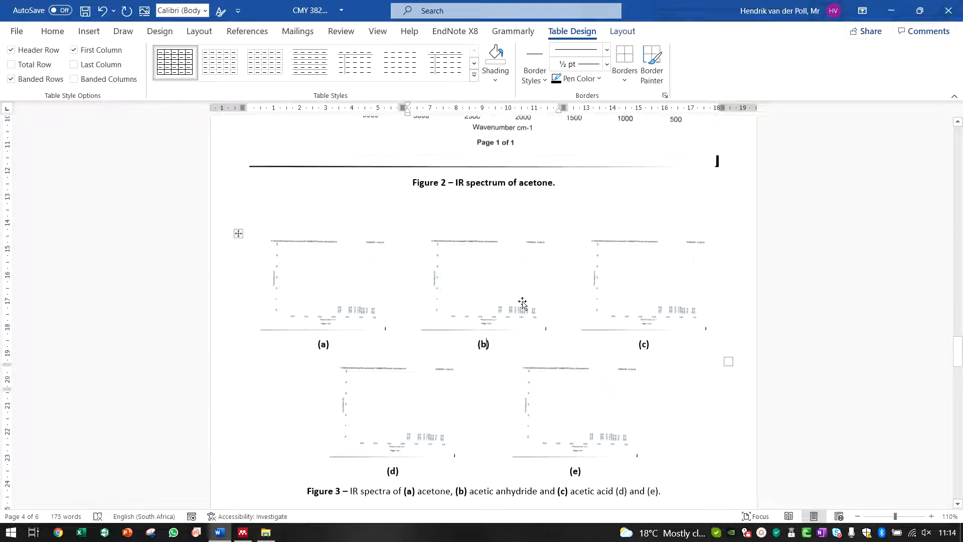
pyautogui.click(352, 240)
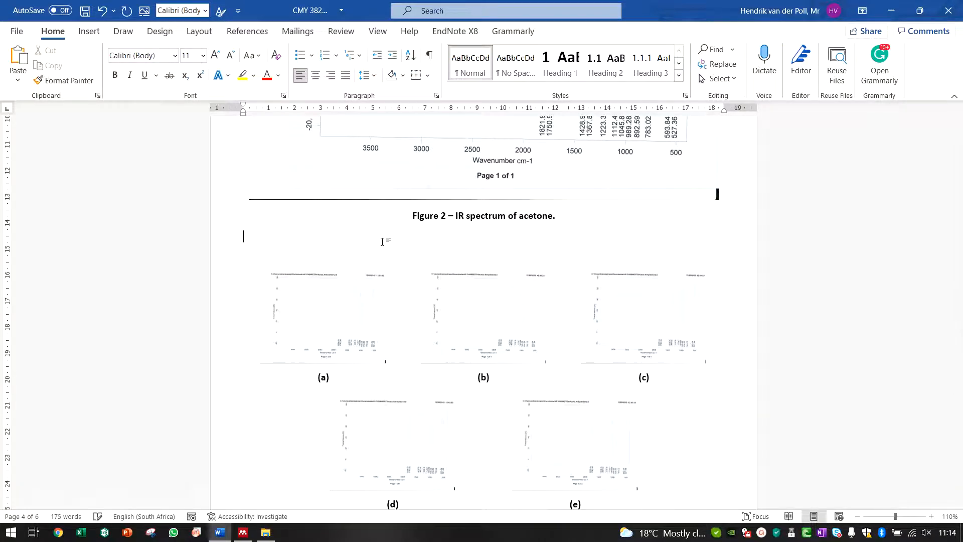
pyautogui.scroll(-8, 382, 241)
pyautogui.click(246, 284)
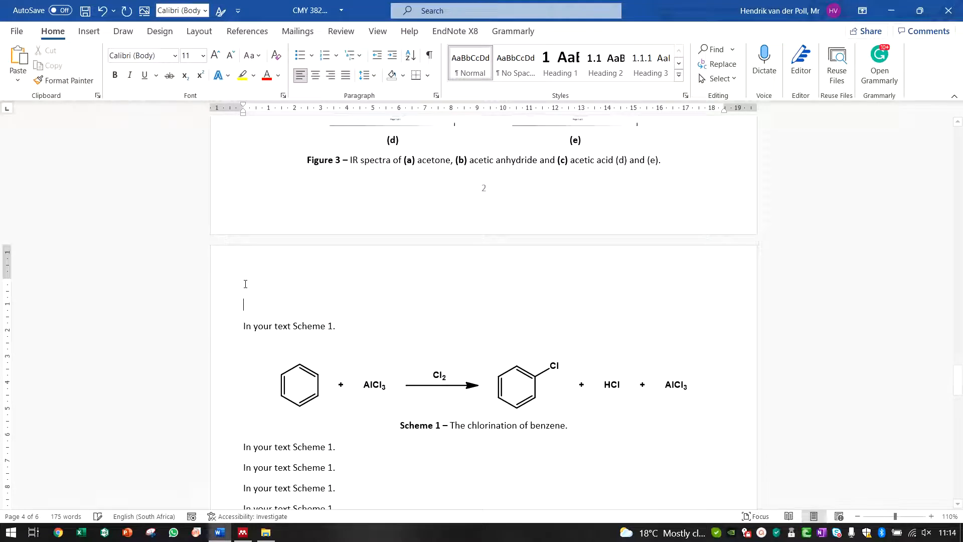
pyautogui.press('Return')
pyautogui.press('Return')
# Step: Select and inspect the spectrum images in both Figure 3 tables
pyautogui.scroll(3, 387, 267)
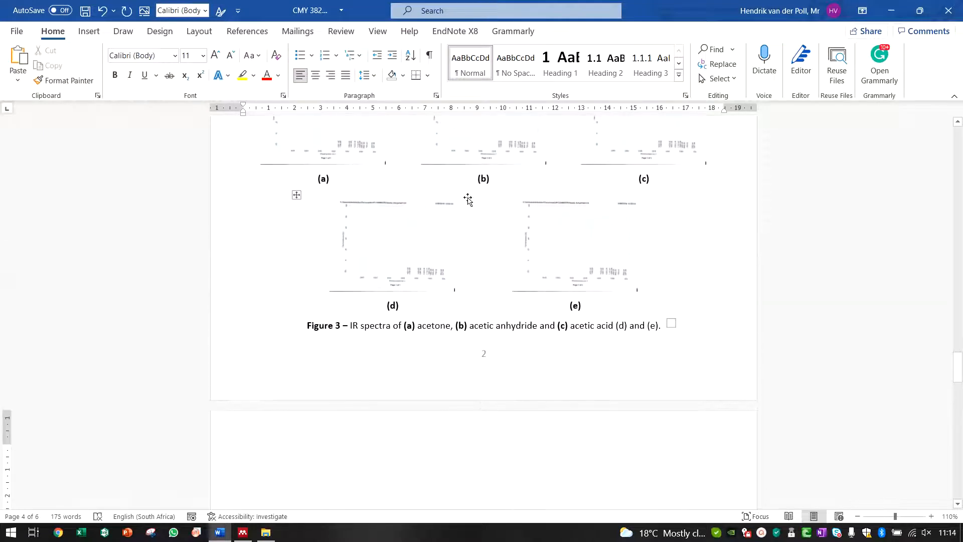
pyautogui.scroll(-2, 451, 205)
pyautogui.click(400, 209)
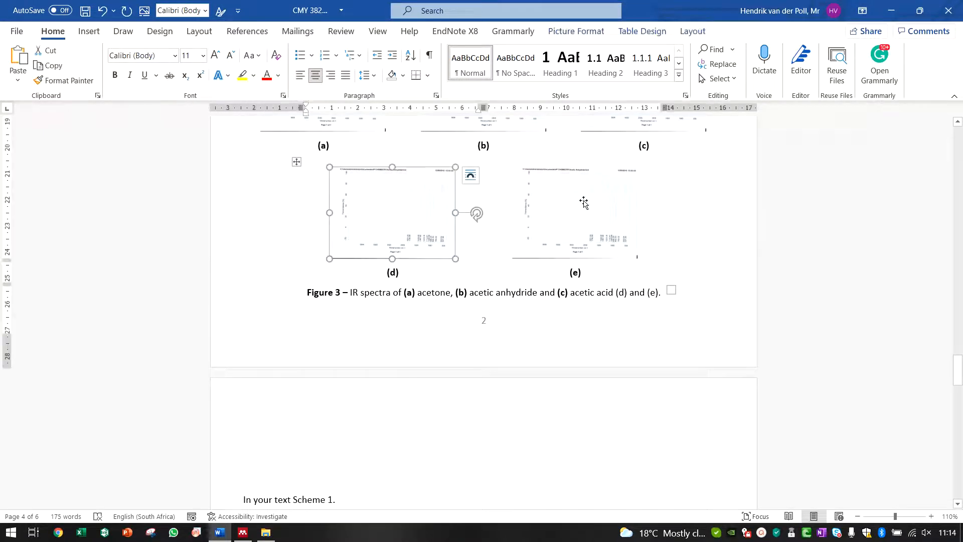
pyautogui.click(584, 202)
pyautogui.scroll(3, 549, 259)
pyautogui.click(462, 232)
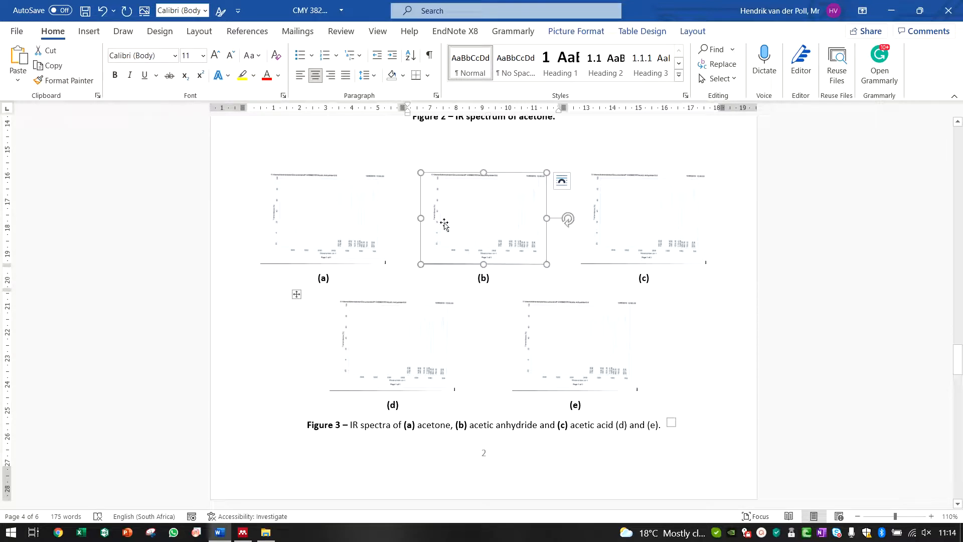
pyautogui.click(405, 211)
pyautogui.click(401, 201)
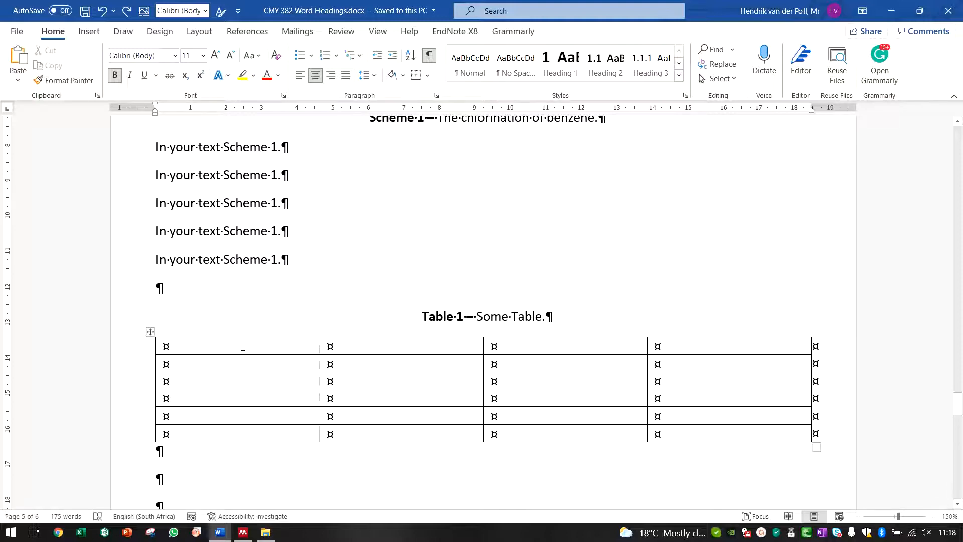
# Step: Try applying 1½ pt borders to the whole of Table 1 through Borders and Shading, then undo it
pyautogui.click(151, 332)
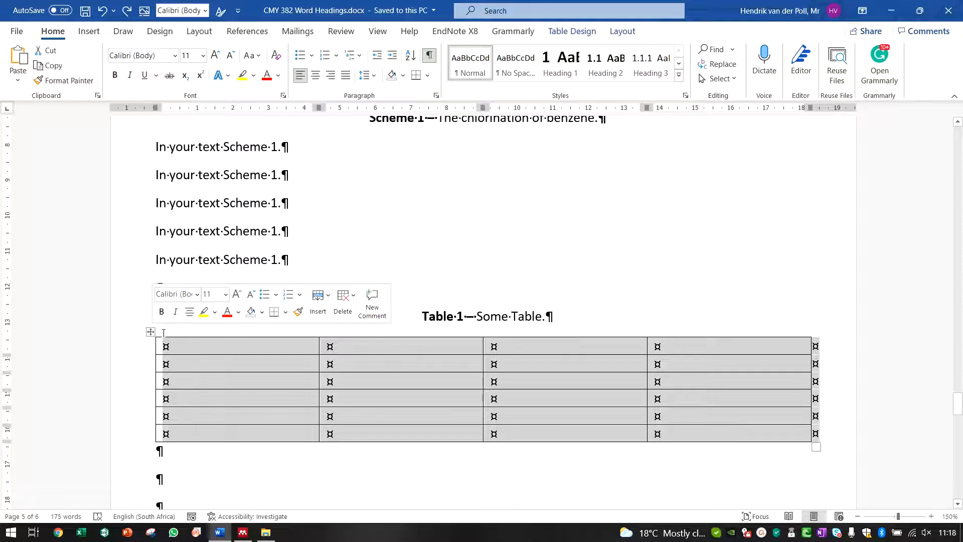
pyautogui.click(557, 35)
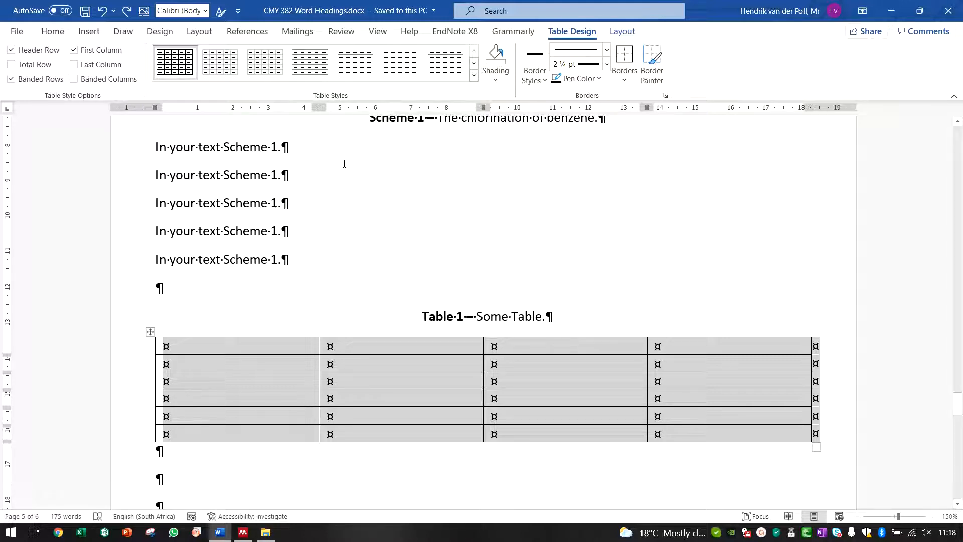
pyautogui.click(624, 79)
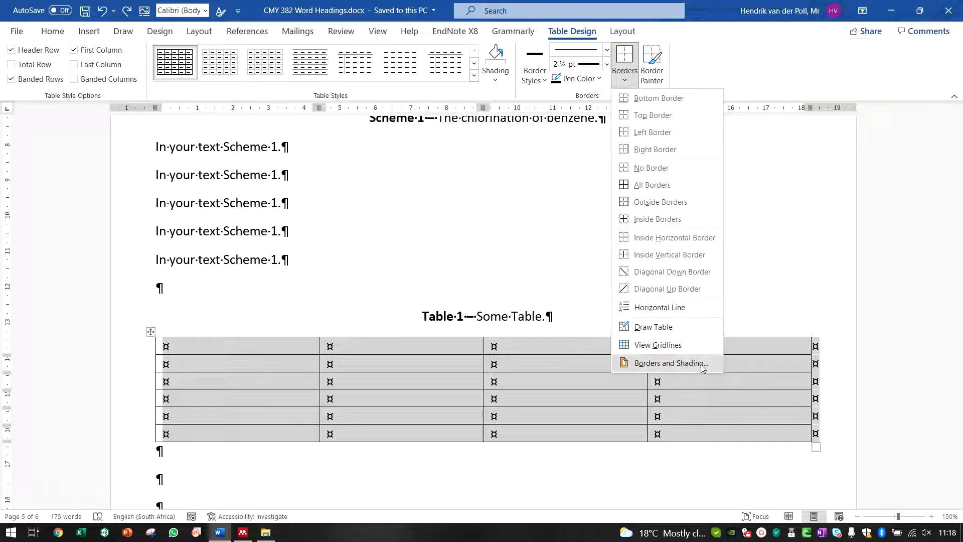
pyautogui.click(700, 364)
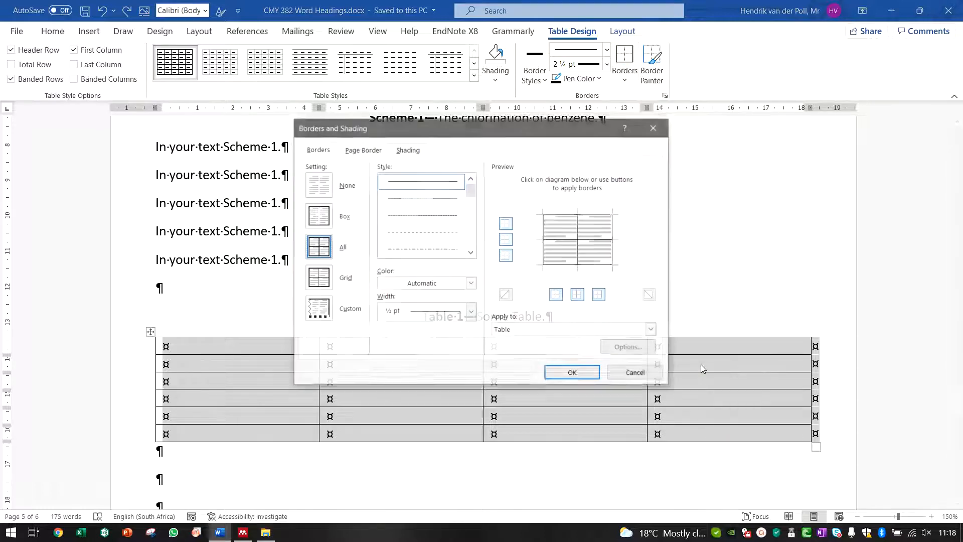
pyautogui.click(471, 313)
pyautogui.click(436, 403)
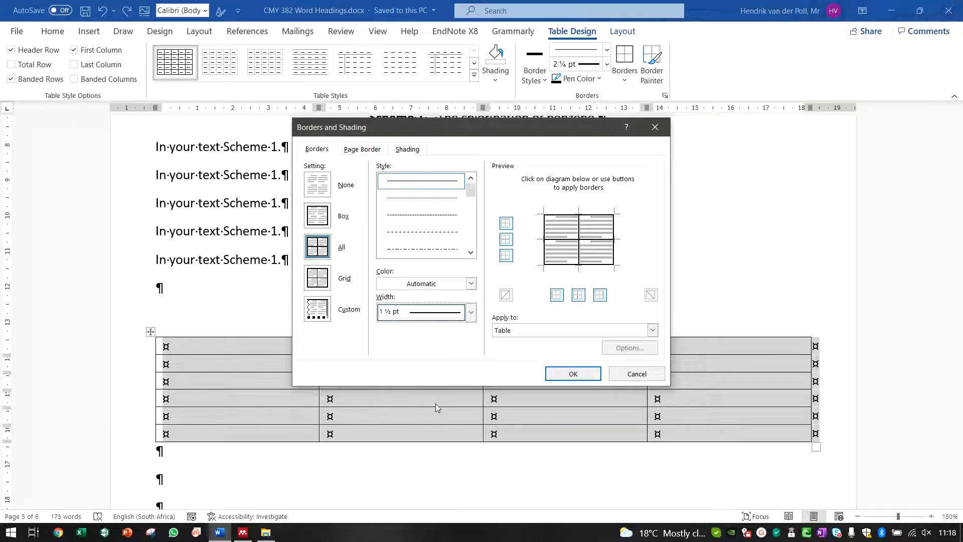
pyautogui.click(471, 313)
pyautogui.click(438, 470)
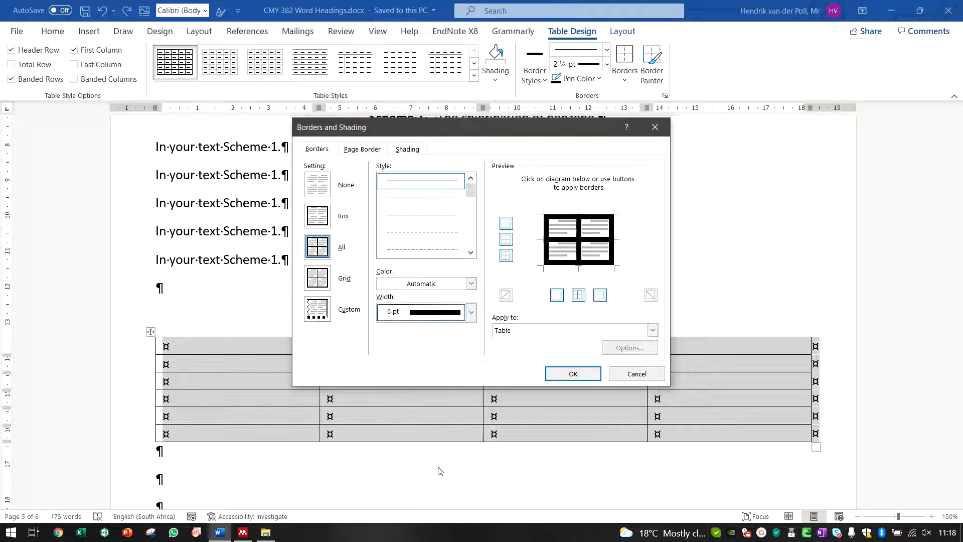
pyautogui.click(471, 312)
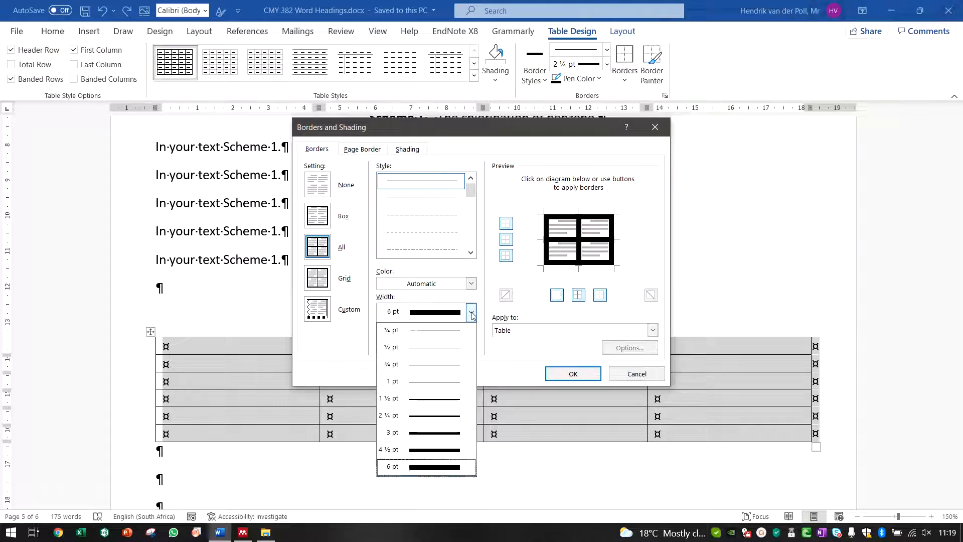
pyautogui.click(431, 397)
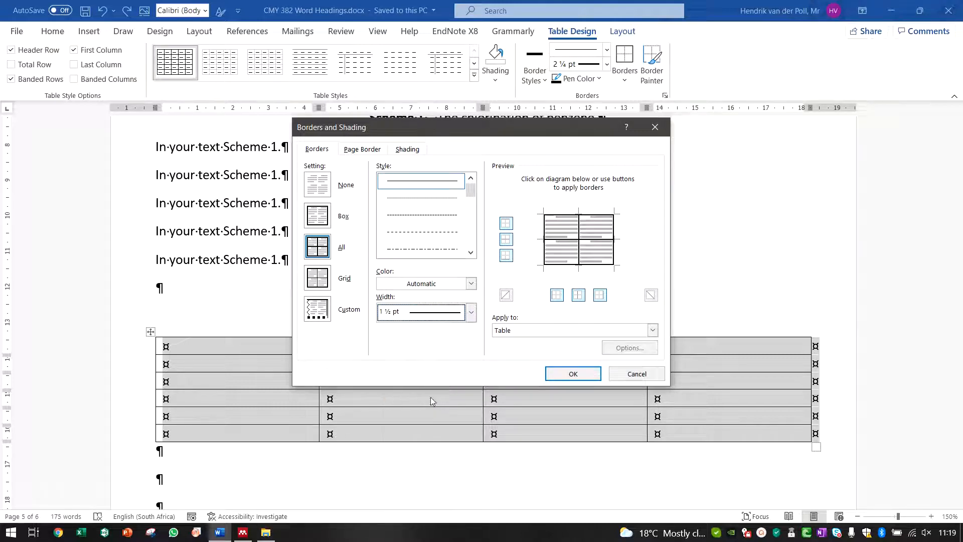
pyautogui.click(572, 375)
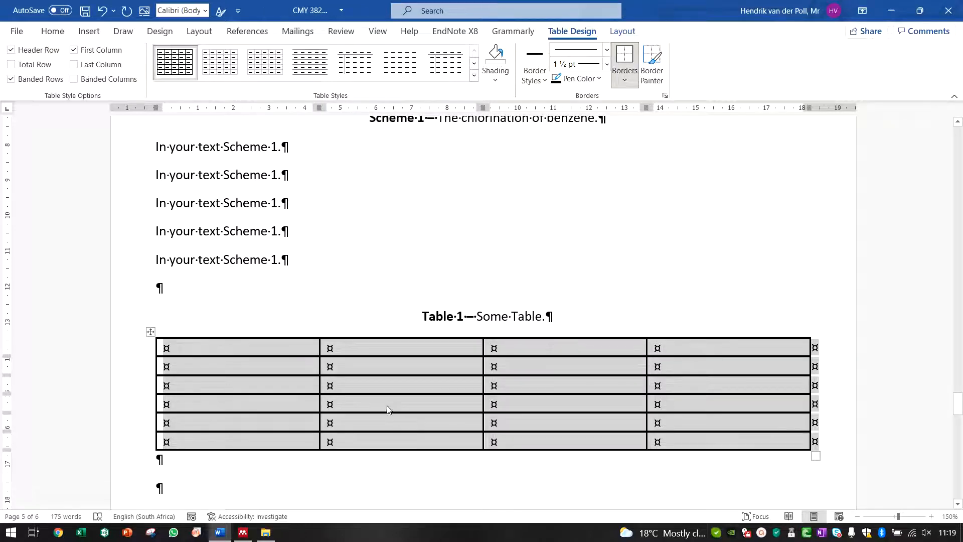
pyautogui.click(101, 10)
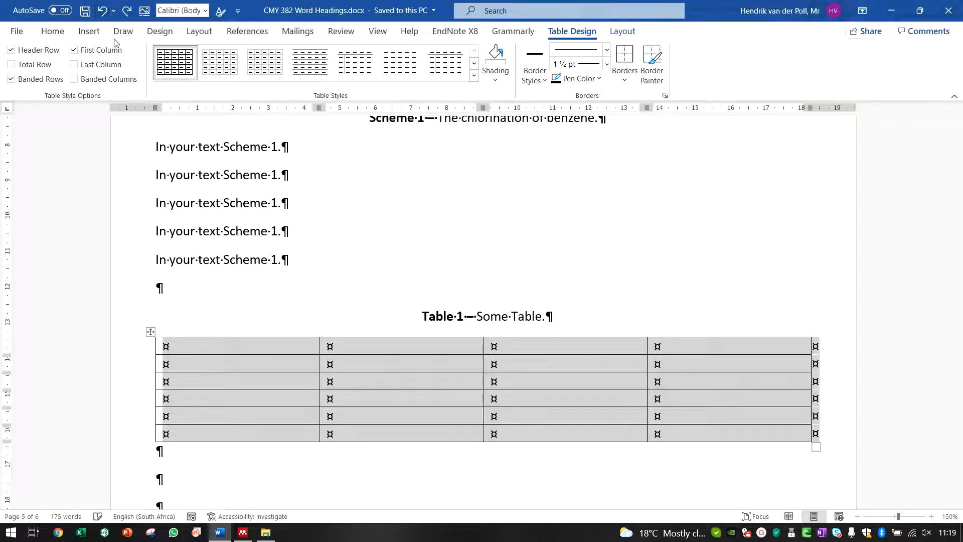
# Step: Try applying 1½ pt borders to individual cells of Table 1, then undo the change
pyautogui.click(384, 366)
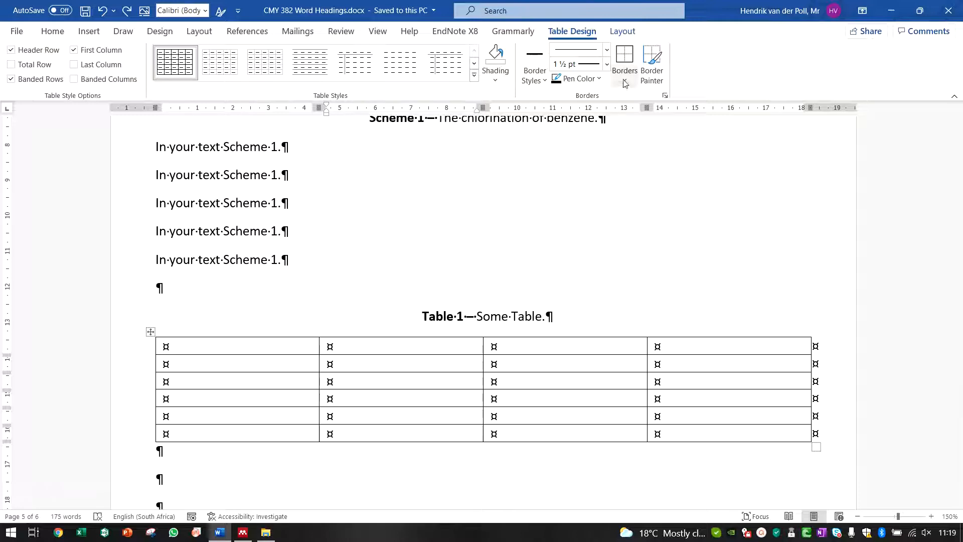
pyautogui.click(631, 56)
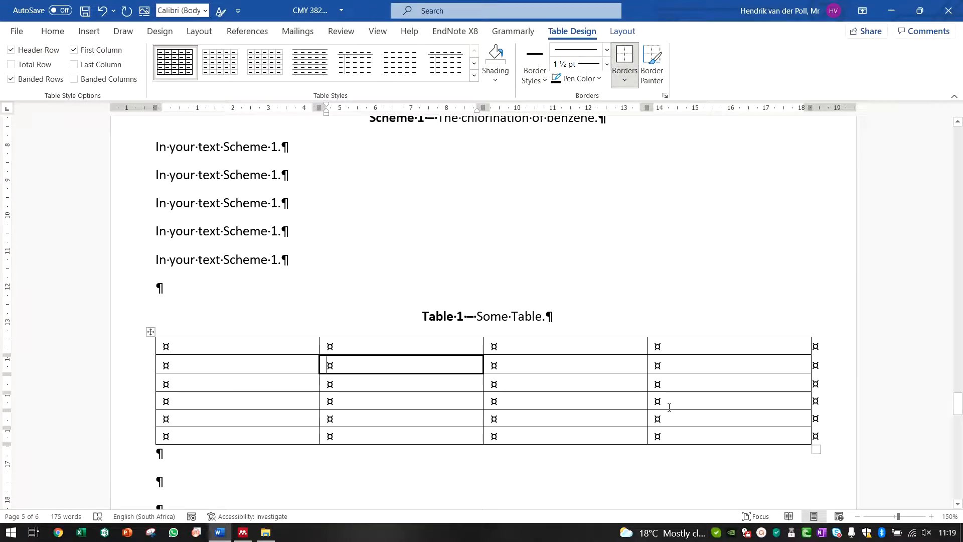
pyautogui.click(666, 402)
pyautogui.click(622, 61)
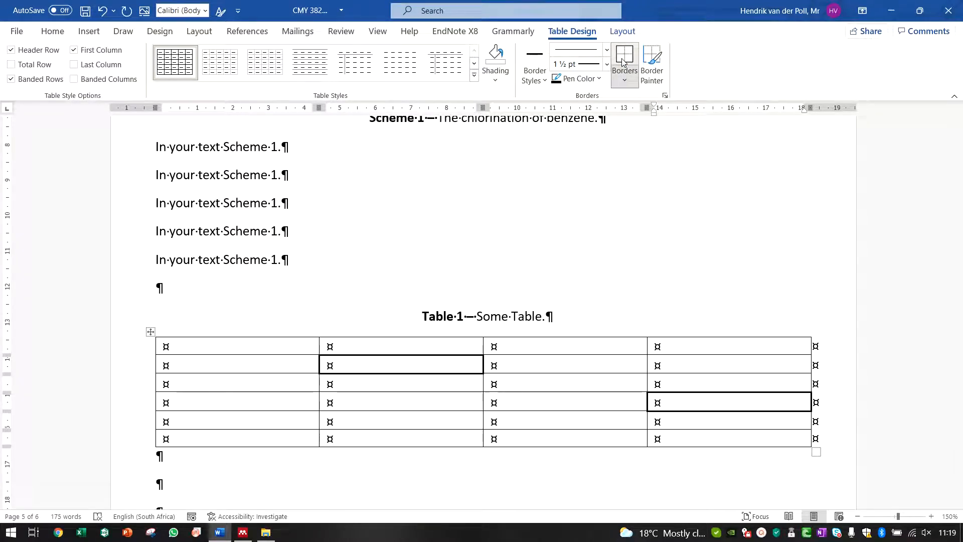
pyautogui.click(228, 347)
pyautogui.click(102, 10)
pyautogui.click(102, 11)
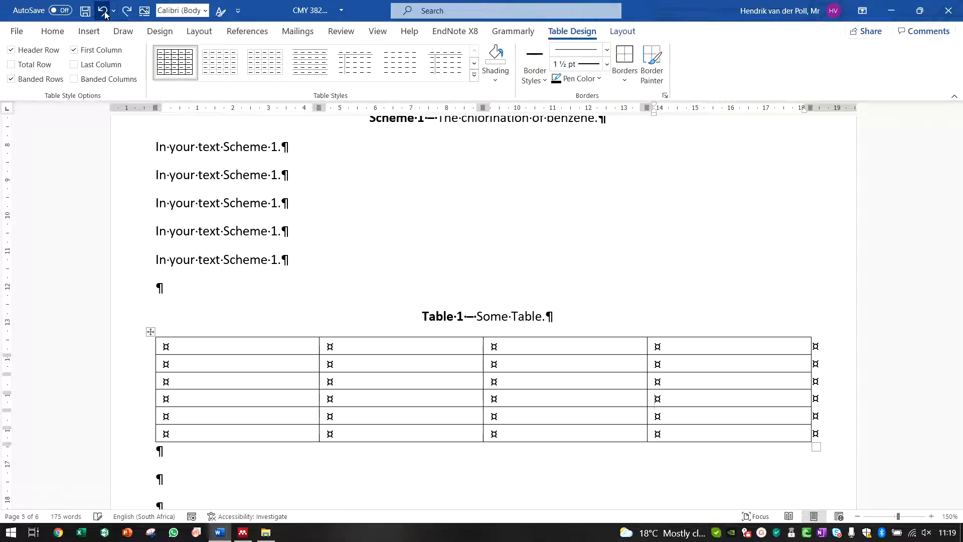
# Step: Preview shading colours on Table 1's second row without applying any
pyautogui.moveTo(221, 362); pyautogui.dragTo(669, 358)
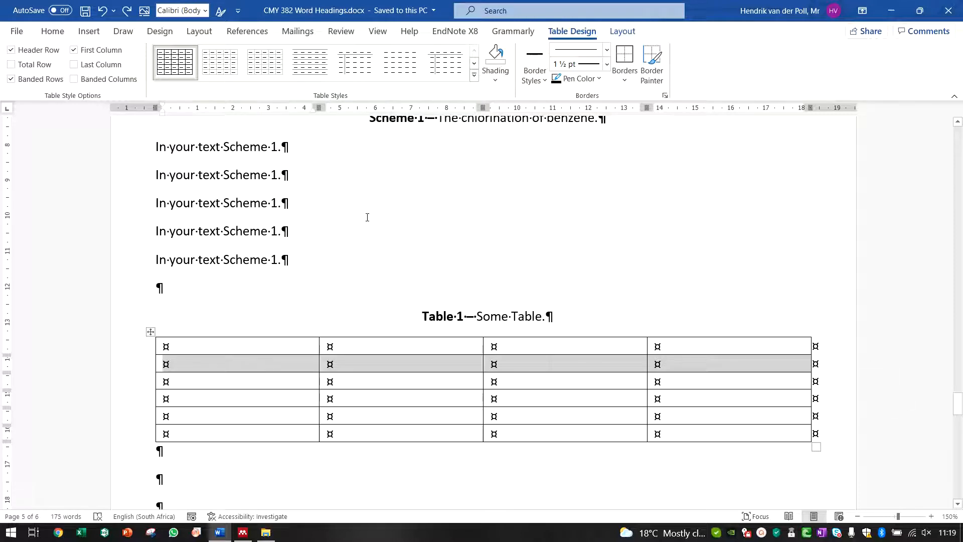
pyautogui.click(495, 80)
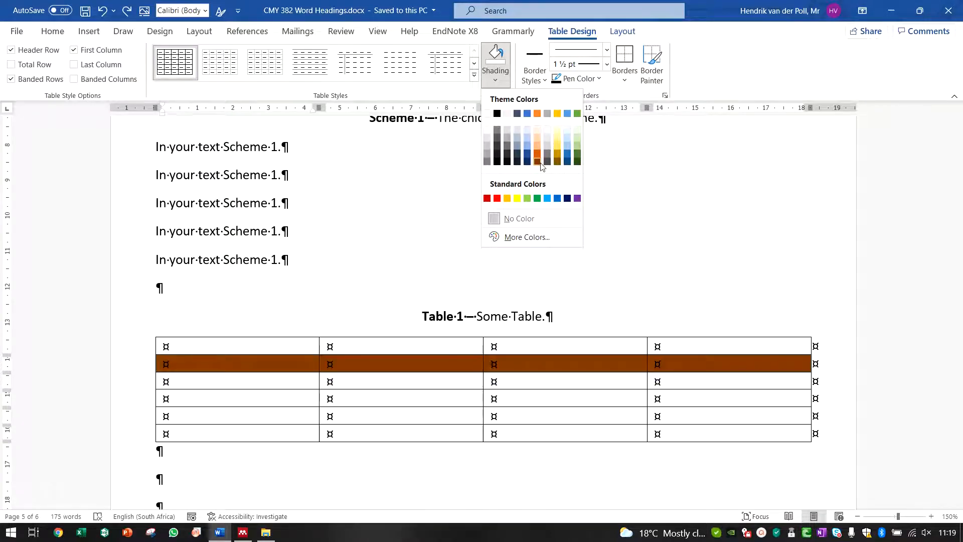
pyautogui.click(351, 383)
pyautogui.click(357, 383)
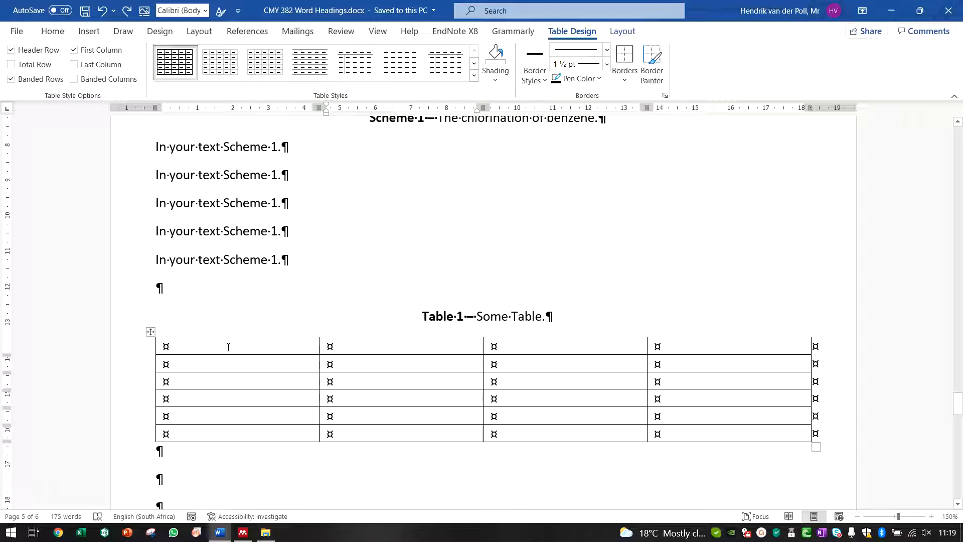
# Step: Merge Table 1's top row into one center-aligned cell and enter the heading Someting
pyautogui.moveTo(228, 347); pyautogui.dragTo(670, 346)
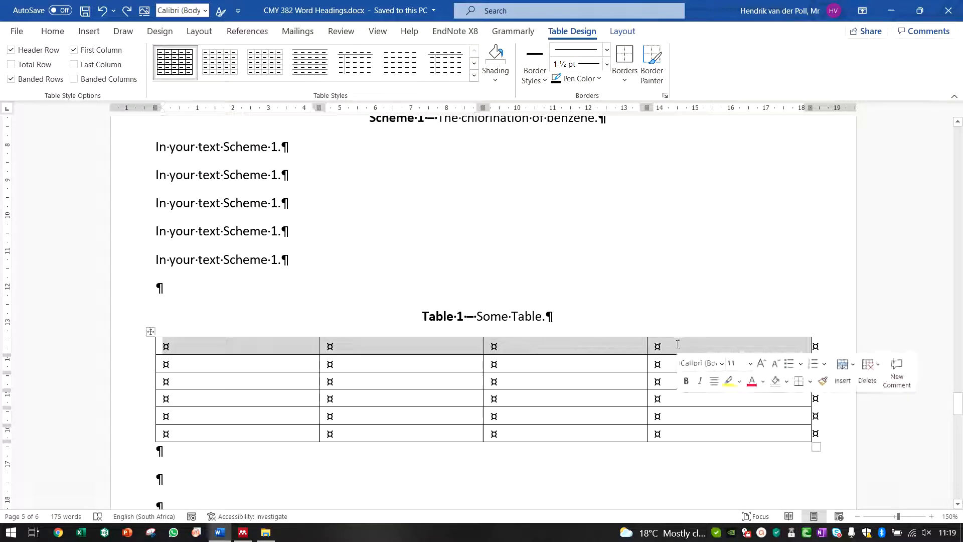
pyautogui.click(622, 32)
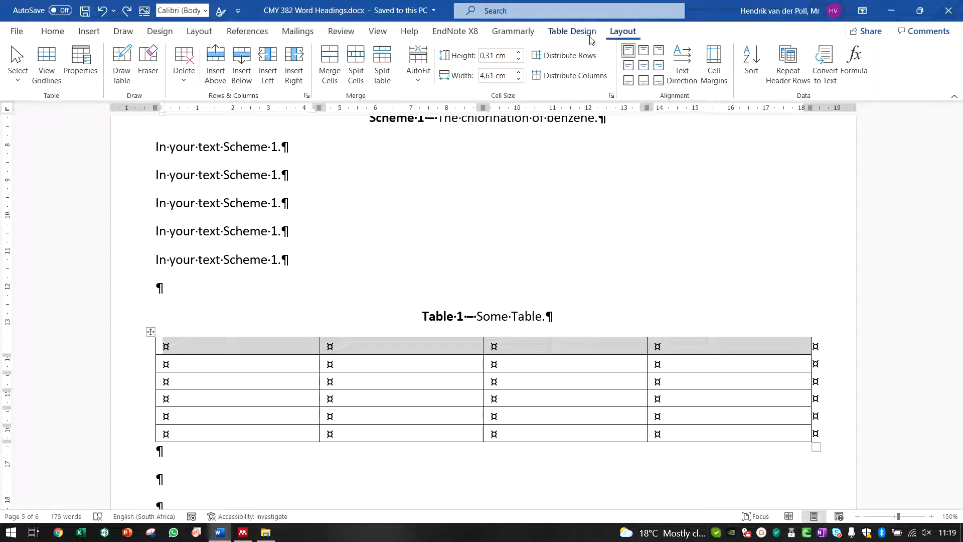
pyautogui.click(341, 71)
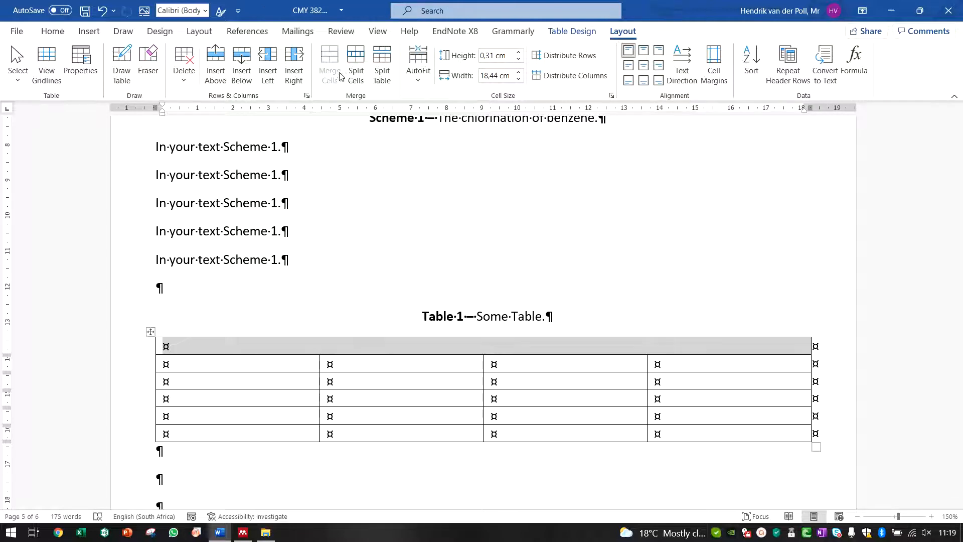
pyautogui.click(644, 65)
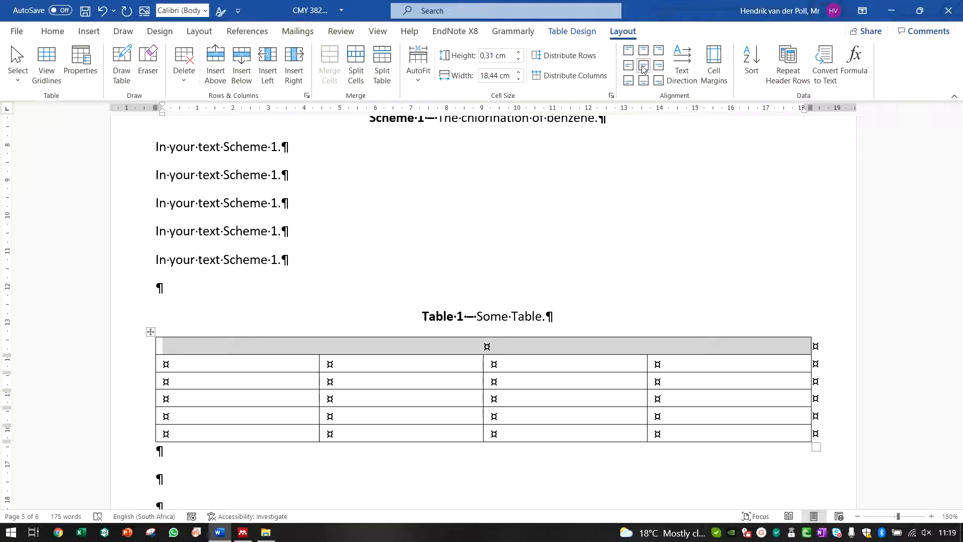
pyautogui.write('So')
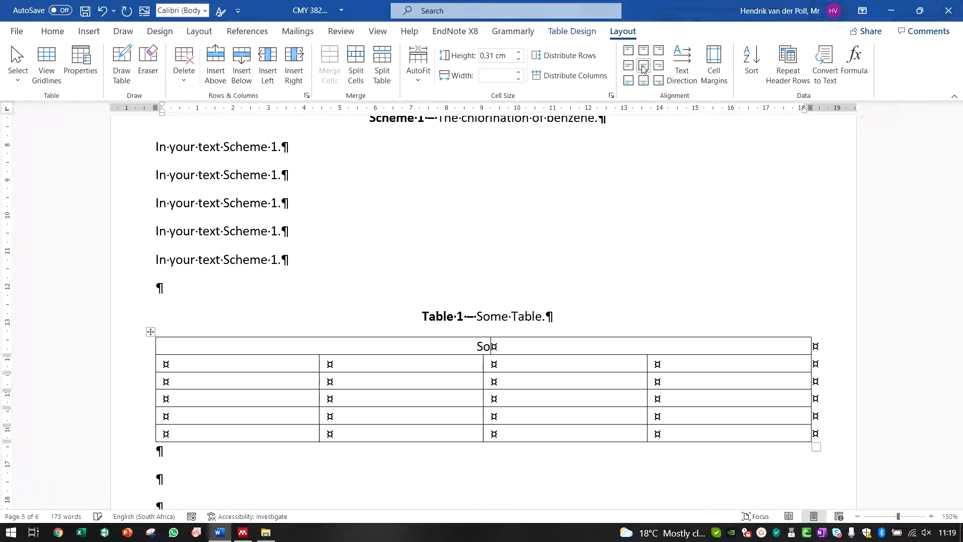
pyautogui.write('meting')
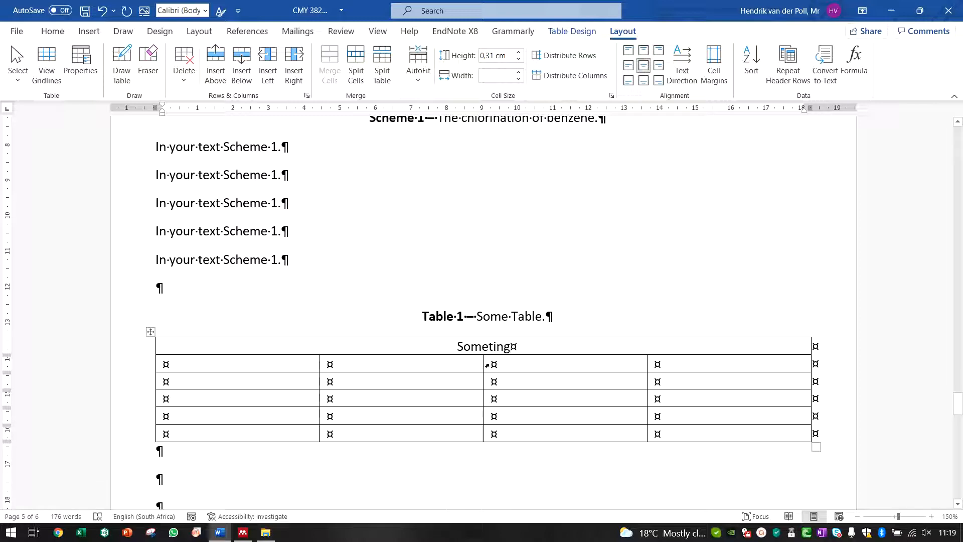
# Step: Correct the top-row heading's spelling to Something
pyautogui.click(445, 364)
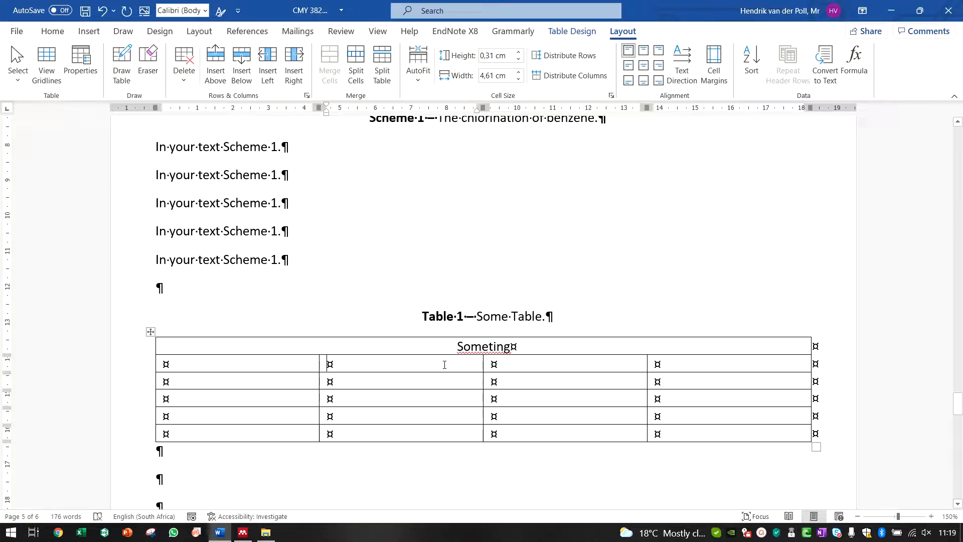
pyautogui.rightClick(490, 354)
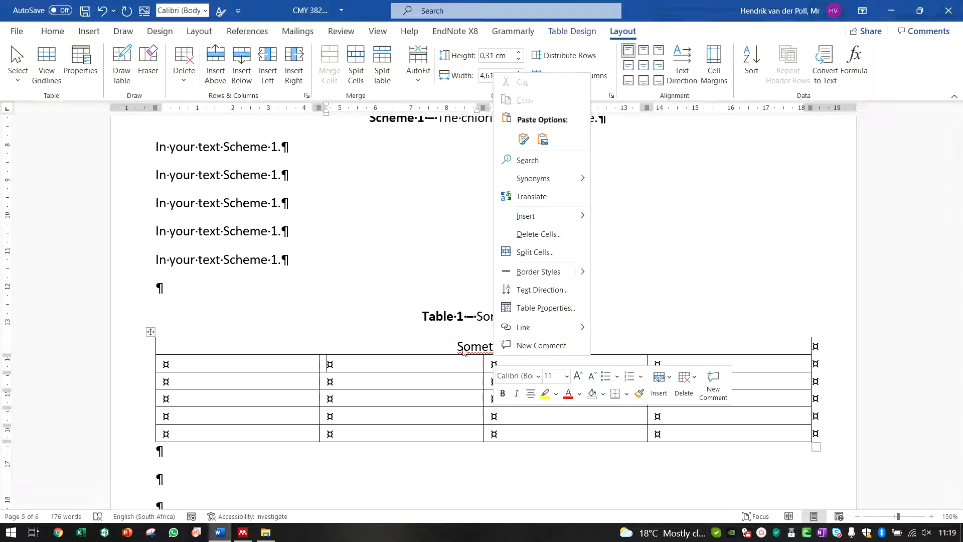
pyautogui.press('Escape')
pyautogui.press('Right')
pyautogui.write('h')
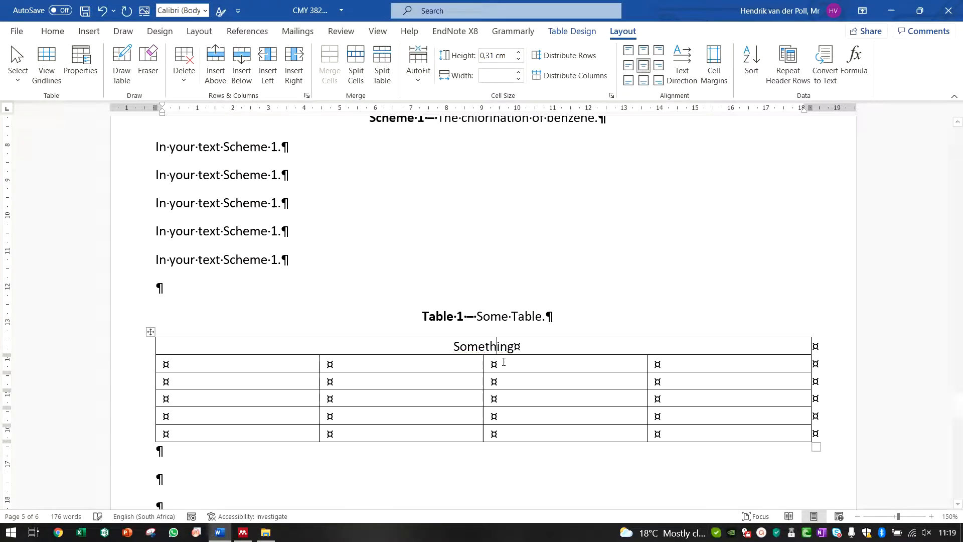
# Step: Label the last three cells of Table 1's second row a, b and c
pyautogui.click(460, 359)
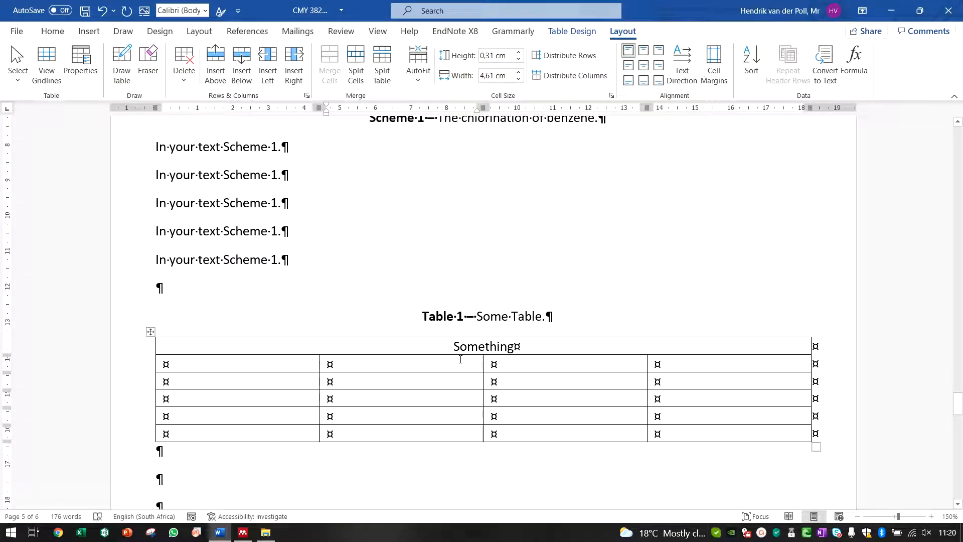
pyautogui.write('a')
pyautogui.press('Tab')
pyautogui.write('b')
pyautogui.press('Tab')
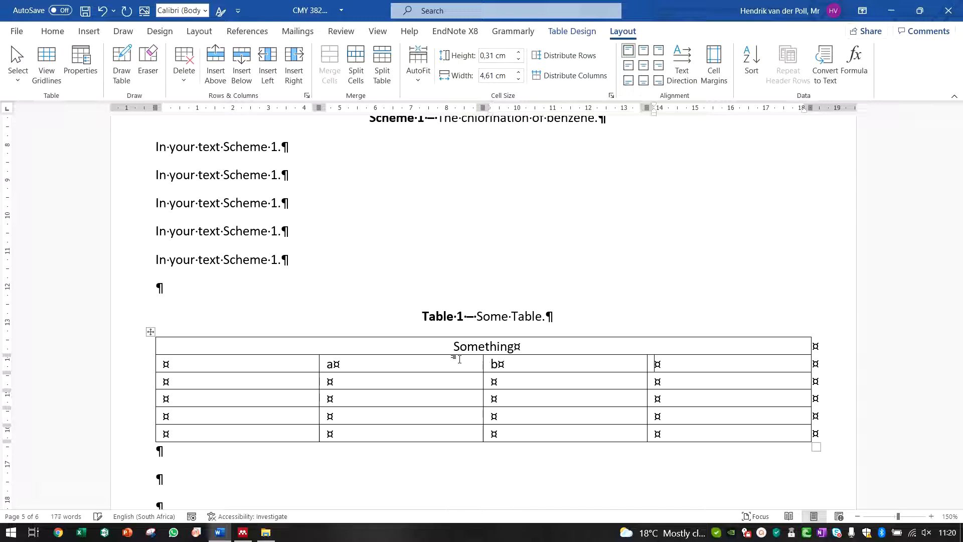
pyautogui.write('c')
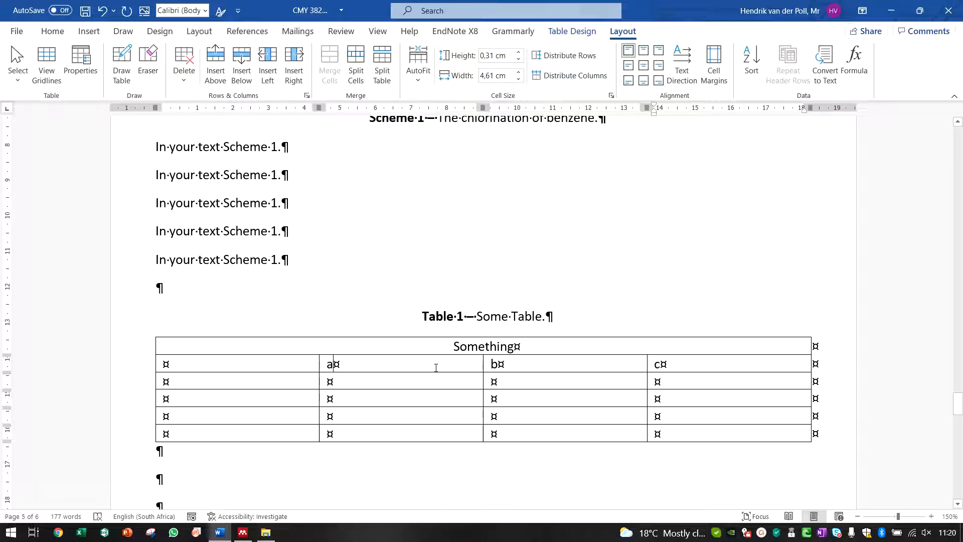
# Step: Center-align the a, b, c labels and all the data cells beneath them
pyautogui.moveTo(436, 365); pyautogui.dragTo(668, 365)
pyautogui.click(643, 65)
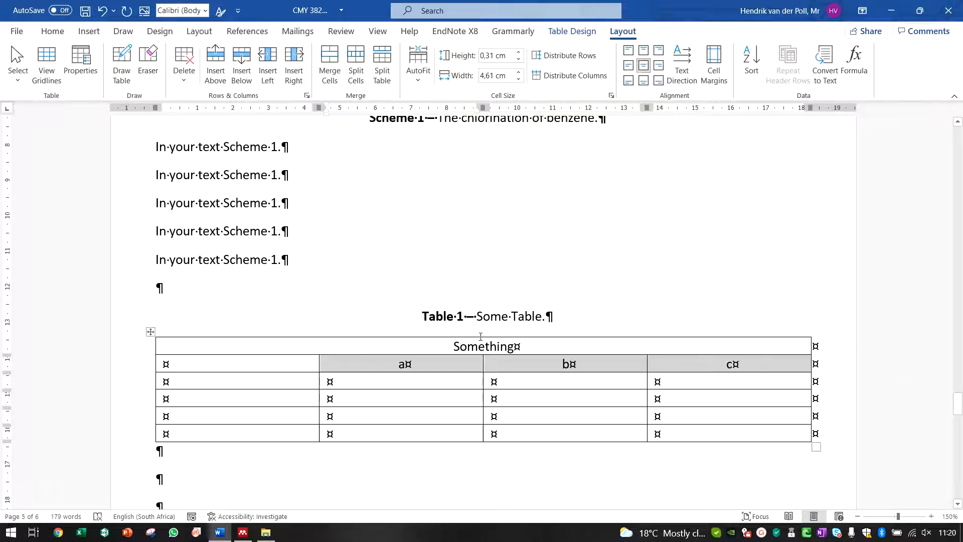
pyautogui.moveTo(448, 381); pyautogui.dragTo(715, 431)
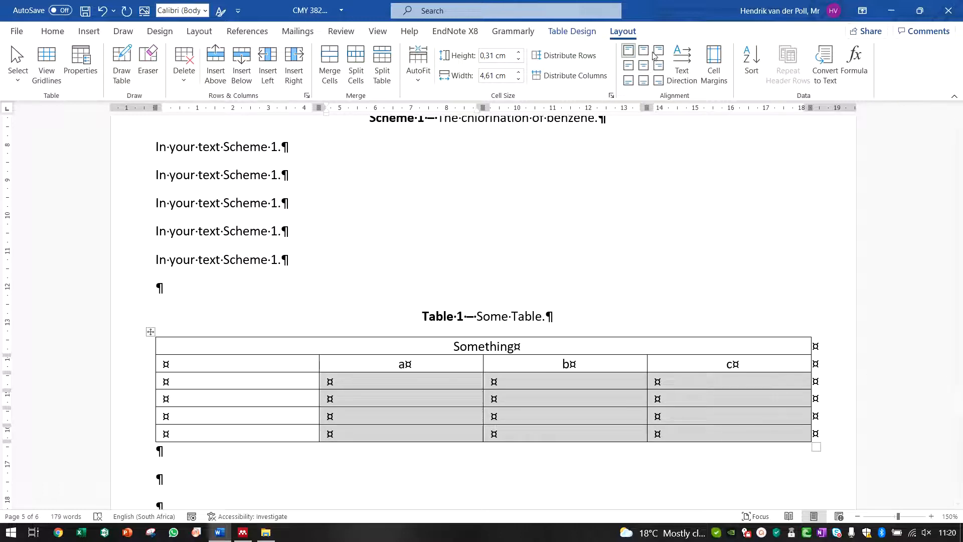
pyautogui.click(644, 67)
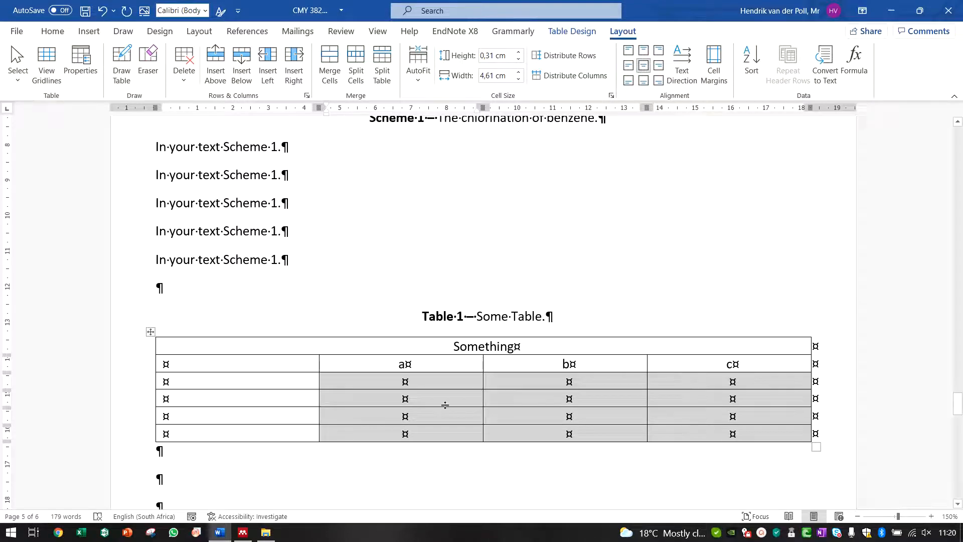
# Step: Merge the first column's cells below the heading row into a single cell
pyautogui.click(222, 367)
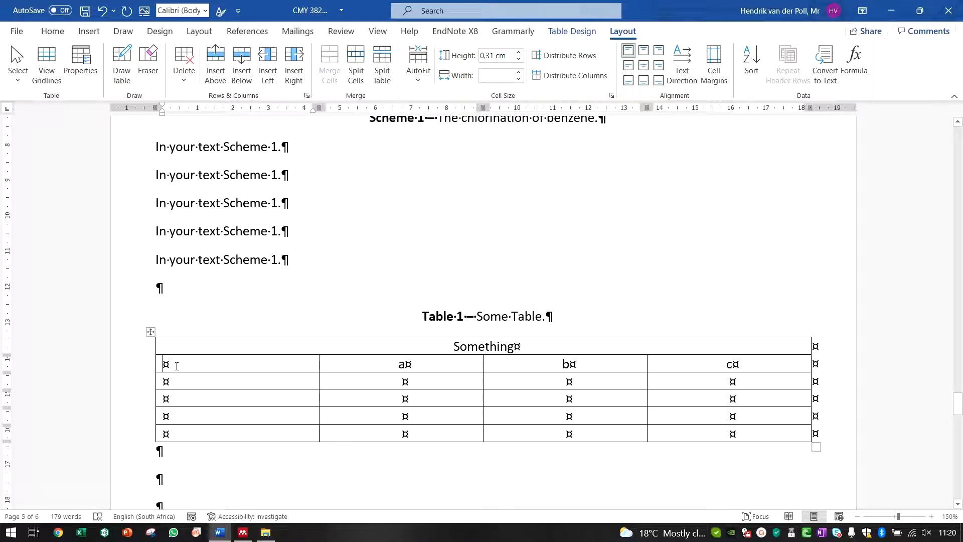
pyautogui.moveTo(180, 361); pyautogui.dragTo(182, 433)
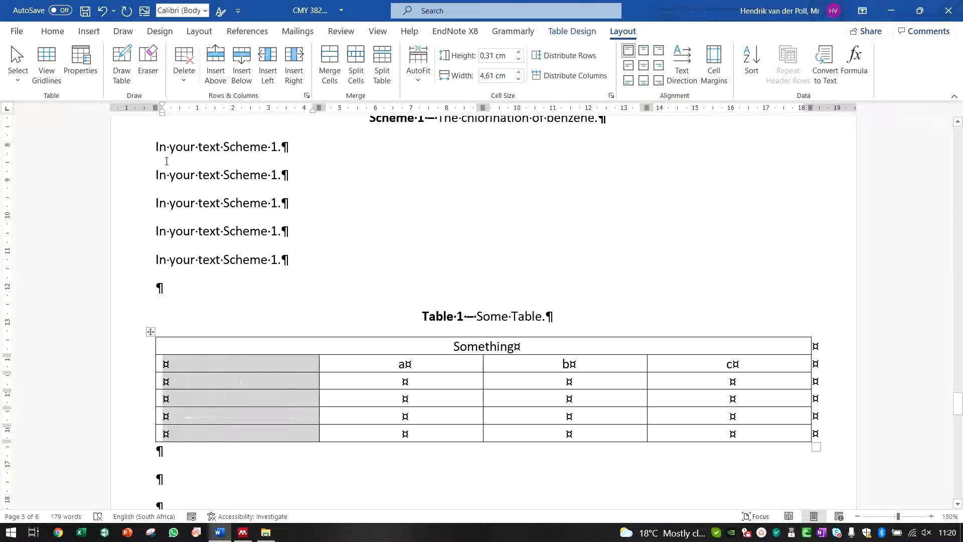
pyautogui.click(330, 74)
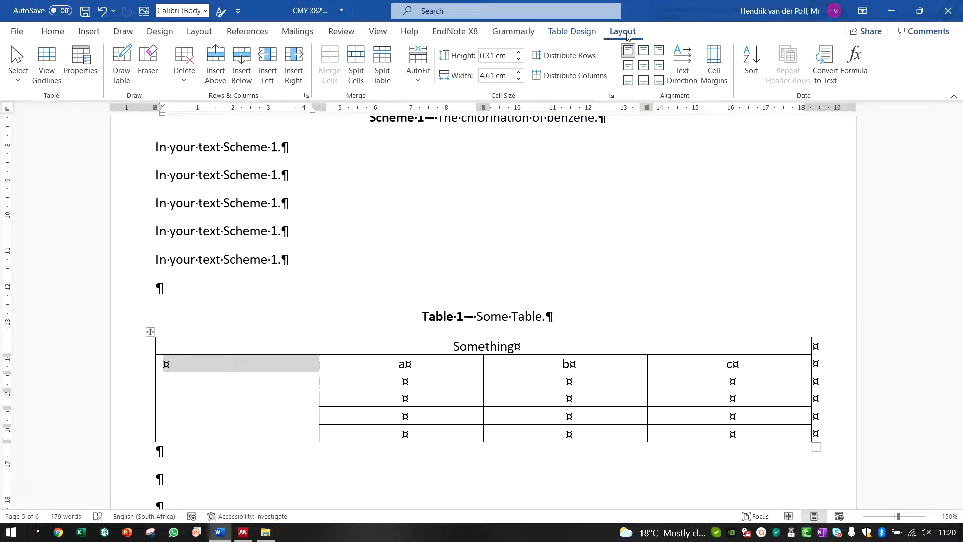
# Step: Turn the merged first-column cell's text vertical, center it, and enter Something in it
pyautogui.click(691, 82)
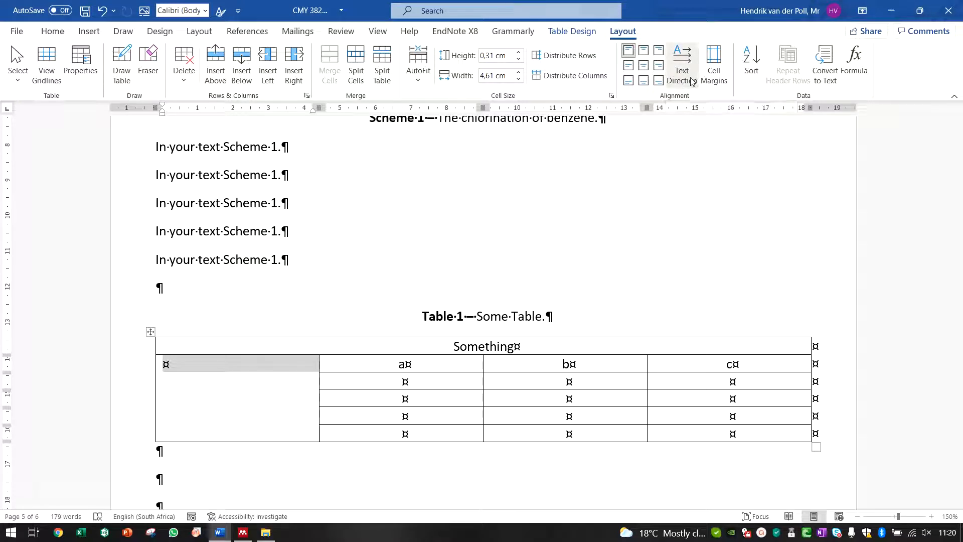
pyautogui.click(642, 65)
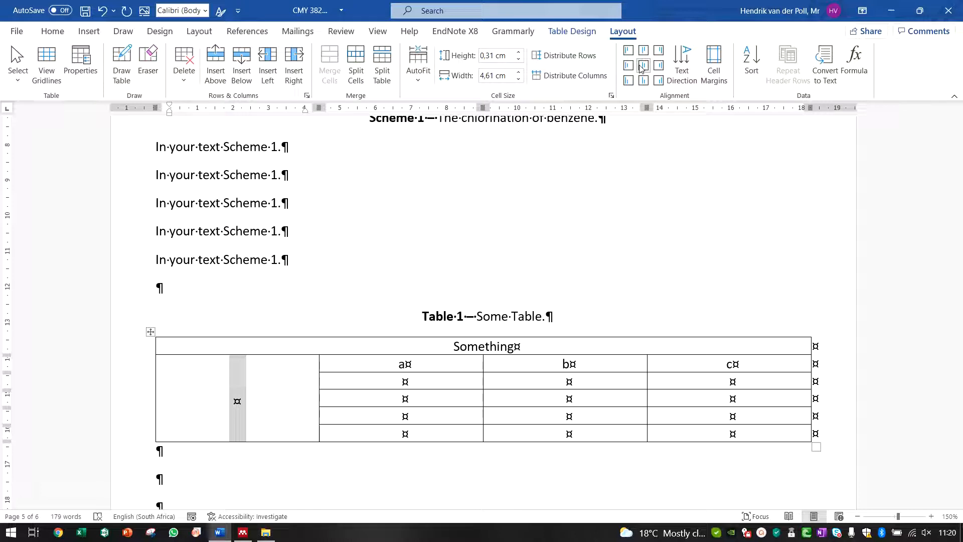
pyautogui.write('Some')
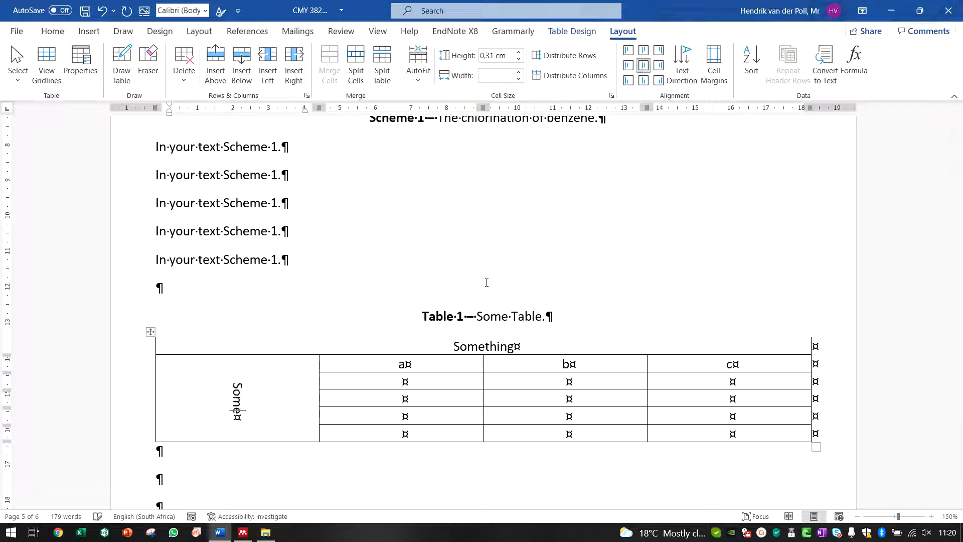
pyautogui.write('thing')
# Step: Apply 1½ pt outside borders around the a–c data block, the heading row and the whole of Table 1
pyautogui.click(430, 383)
pyautogui.click(709, 379)
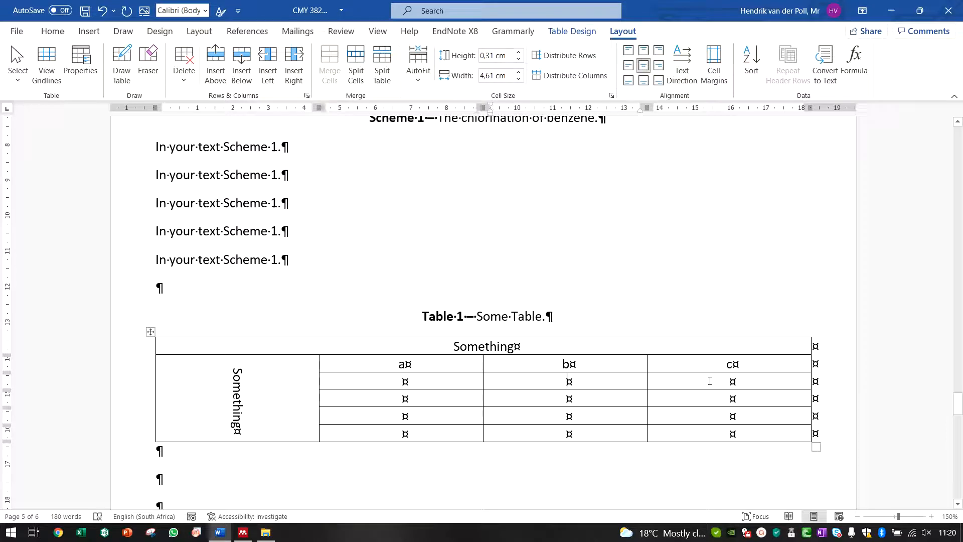
pyautogui.moveTo(346, 364); pyautogui.dragTo(720, 429)
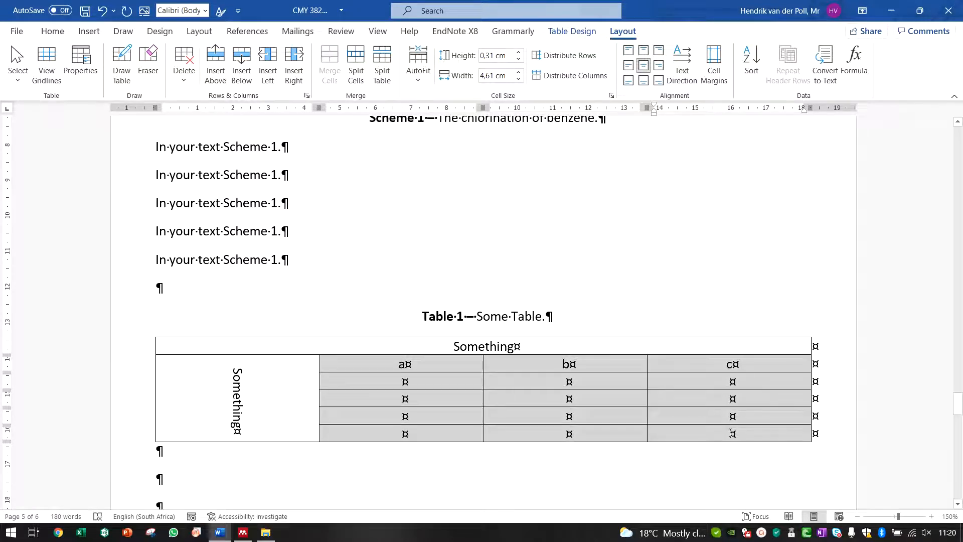
pyautogui.click(569, 32)
pyautogui.click(625, 56)
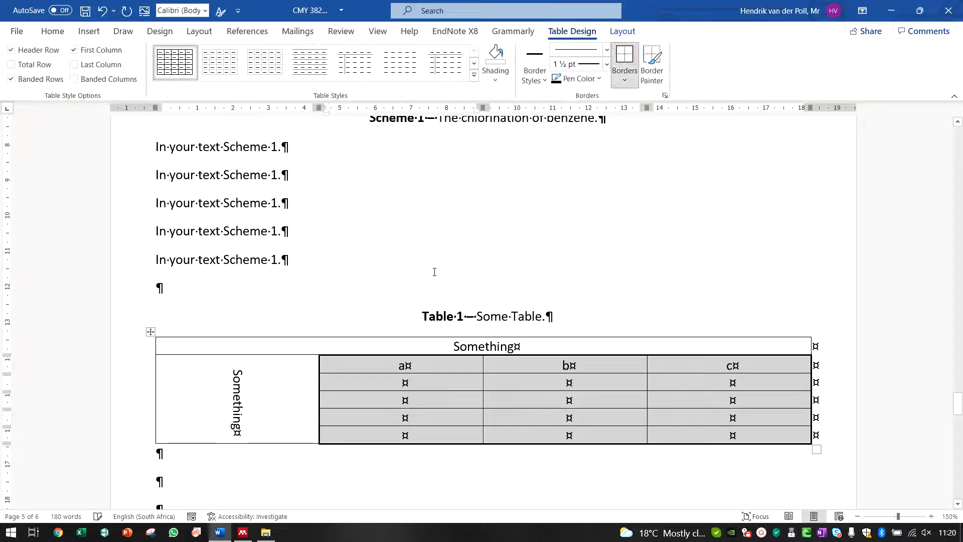
pyautogui.click(302, 344)
pyautogui.click(624, 56)
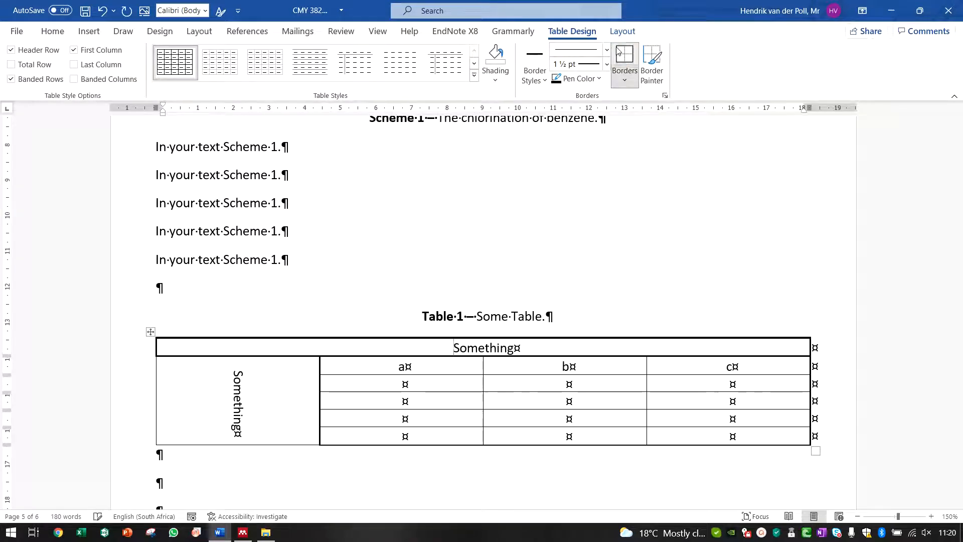
pyautogui.click(624, 56)
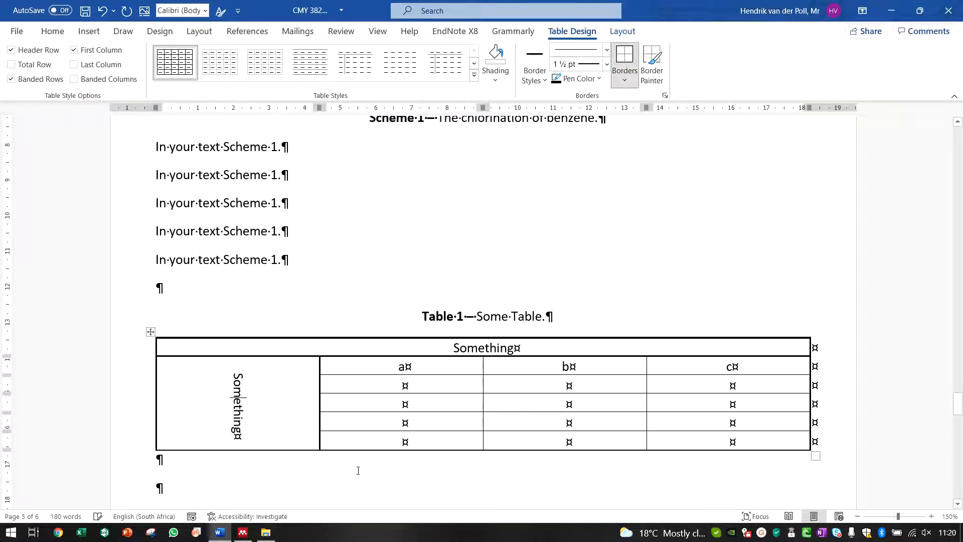
# Step: Add two blank paragraphs below Table 1 and insert a 4×4 table there
pyautogui.click(386, 458)
pyautogui.click(429, 55)
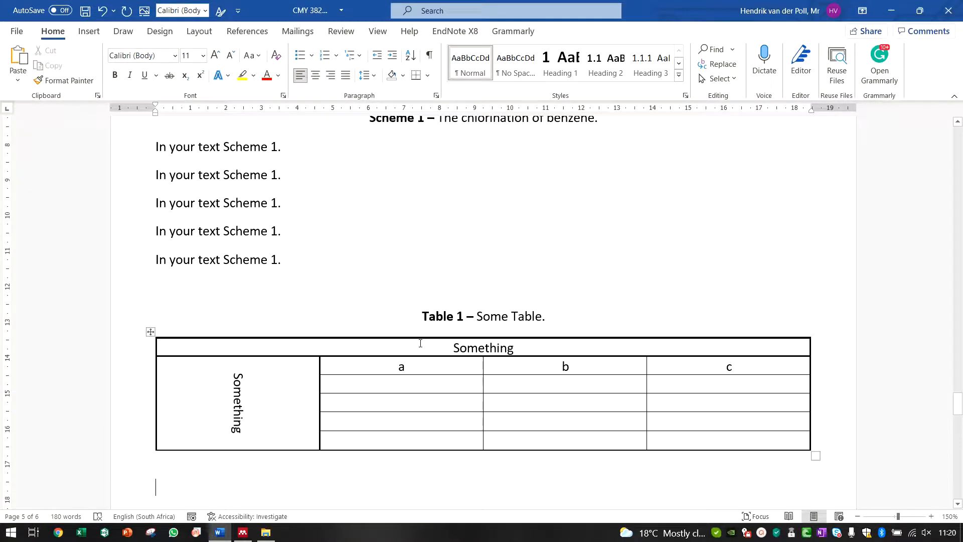
pyautogui.click(428, 55)
pyautogui.scroll(-4, 408, 254)
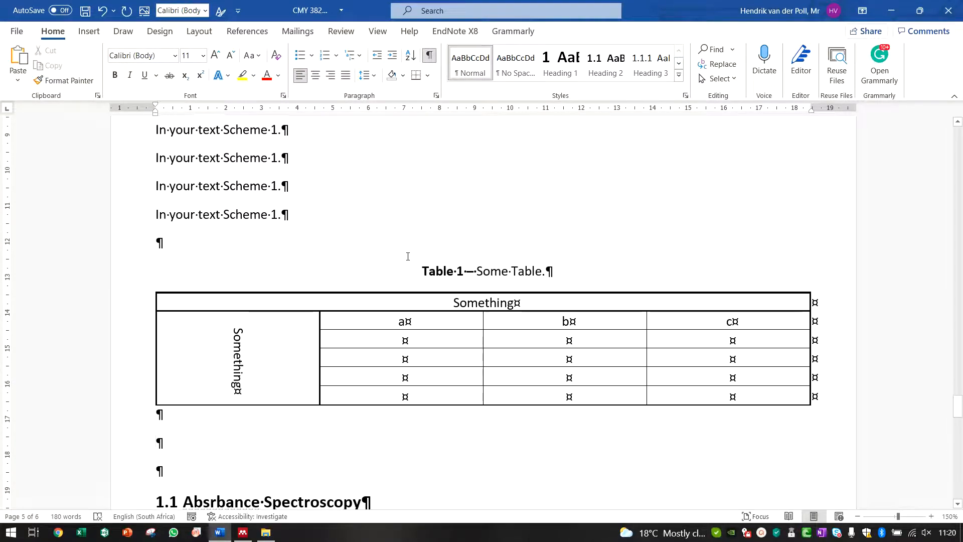
pyautogui.press('Return')
pyautogui.press('Return')
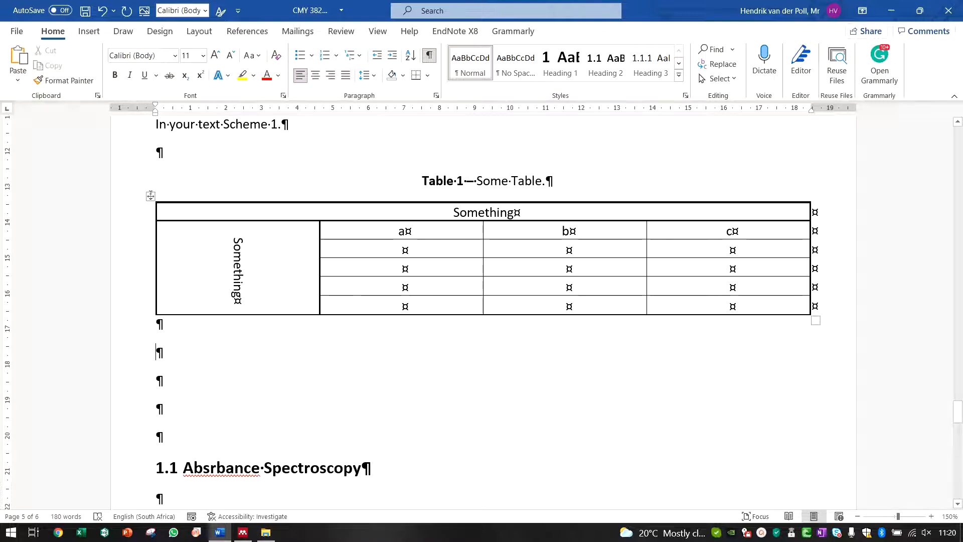
pyautogui.click(89, 31)
pyautogui.click(89, 76)
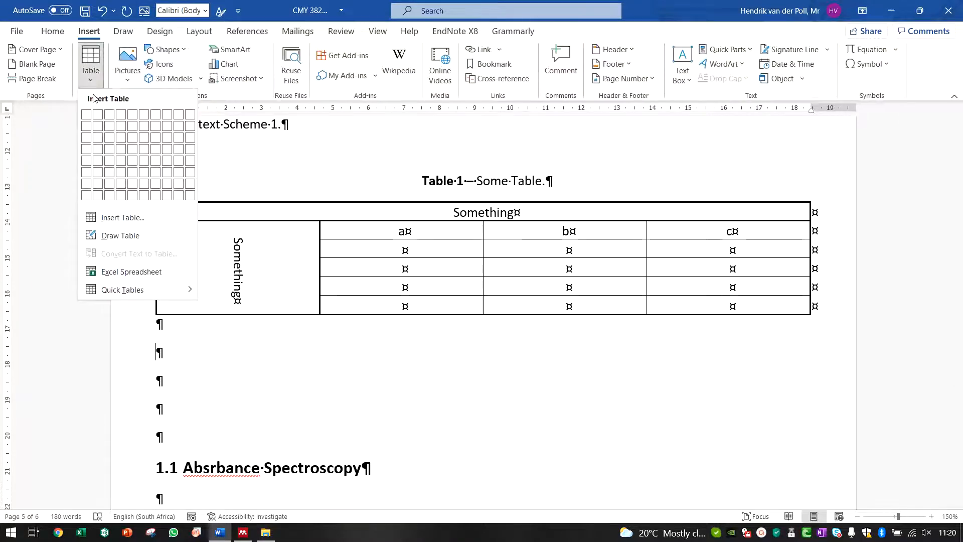
pyautogui.click(121, 148)
# Step: Remove all borders from the new table
pyautogui.click(149, 339)
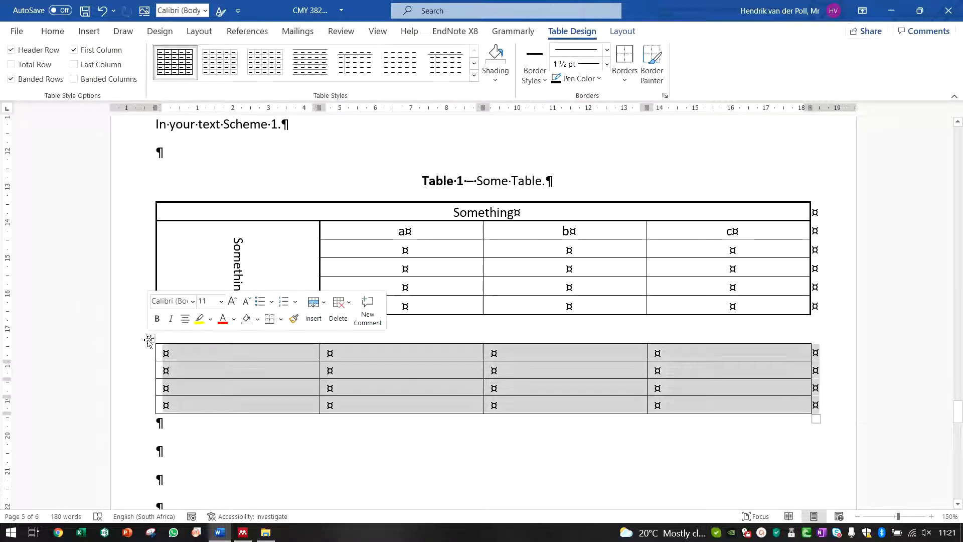
pyautogui.click(624, 75)
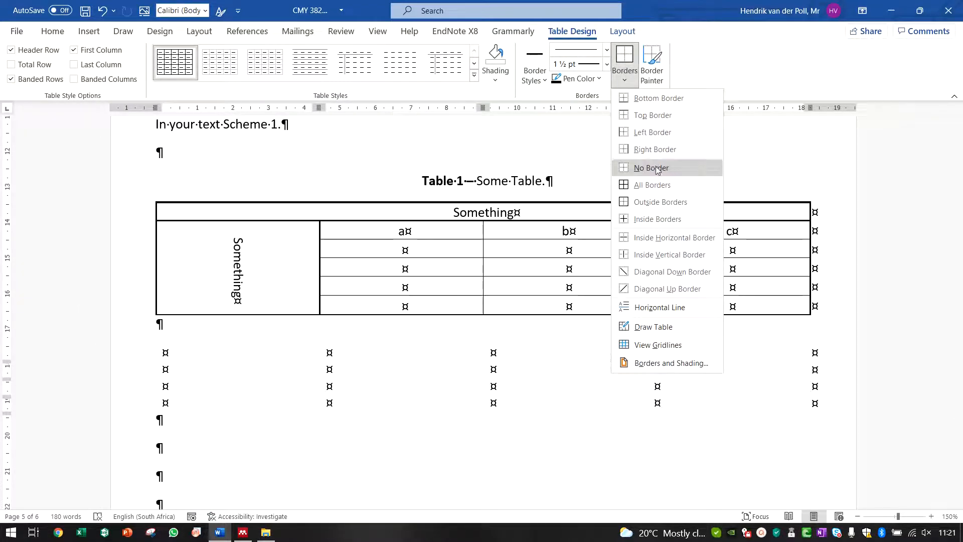
pyautogui.click(658, 170)
# Step: Add bottom and top borders to the new table's first row
pyautogui.click(235, 348)
pyautogui.moveTo(260, 351); pyautogui.dragTo(746, 355)
pyautogui.moveTo(814, 350); pyautogui.dragTo(815, 352)
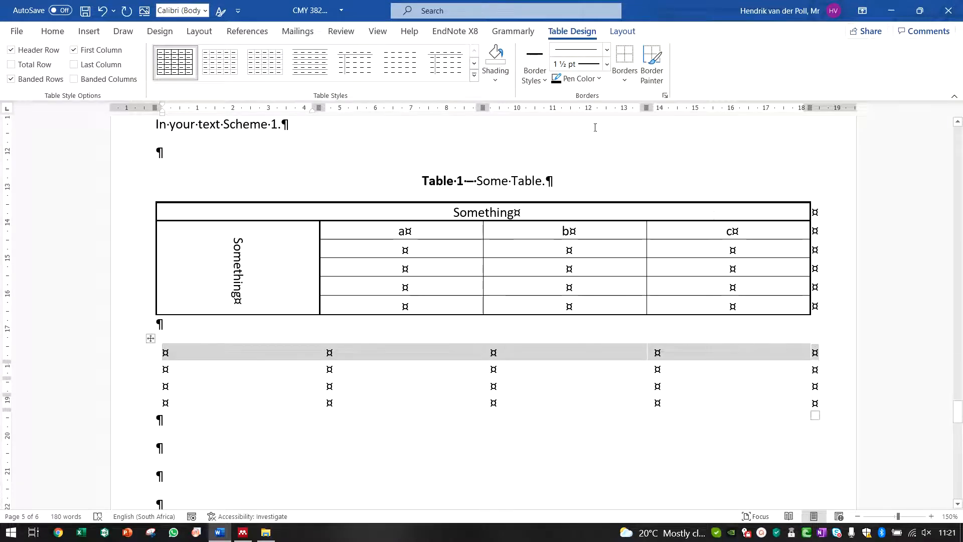
pyautogui.click(626, 81)
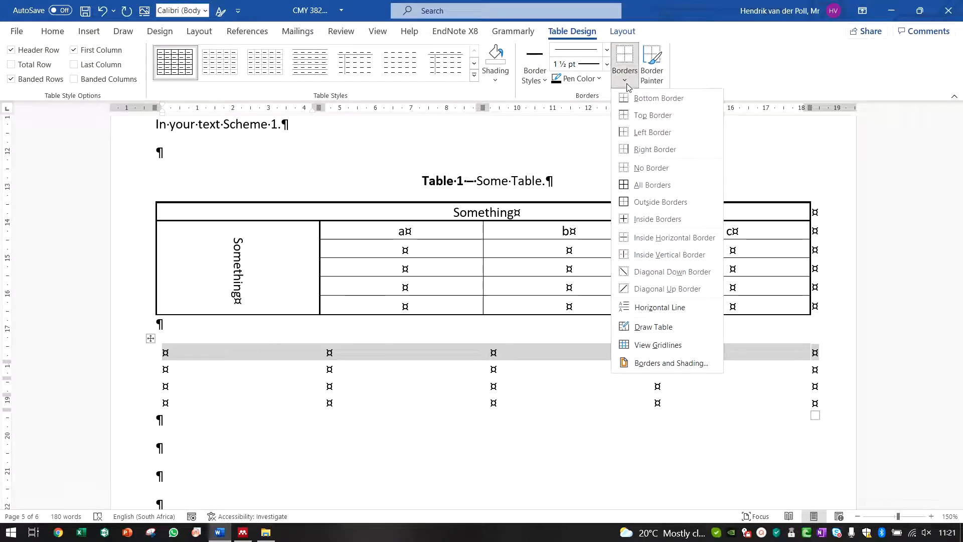
pyautogui.click(647, 97)
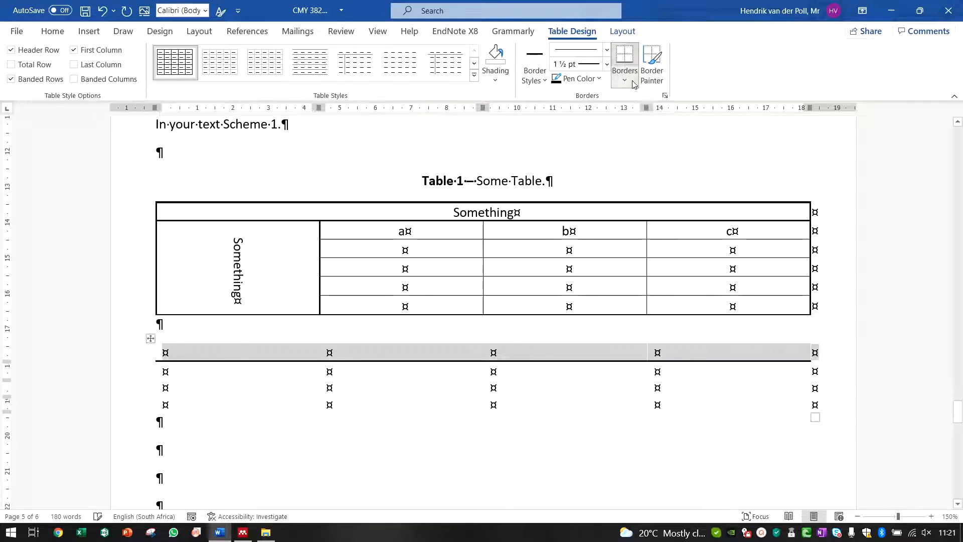
pyautogui.click(625, 81)
pyautogui.click(646, 115)
# Step: Add a bottom border to the new table's last row
pyautogui.moveTo(250, 404); pyautogui.dragTo(817, 414)
pyautogui.click(625, 81)
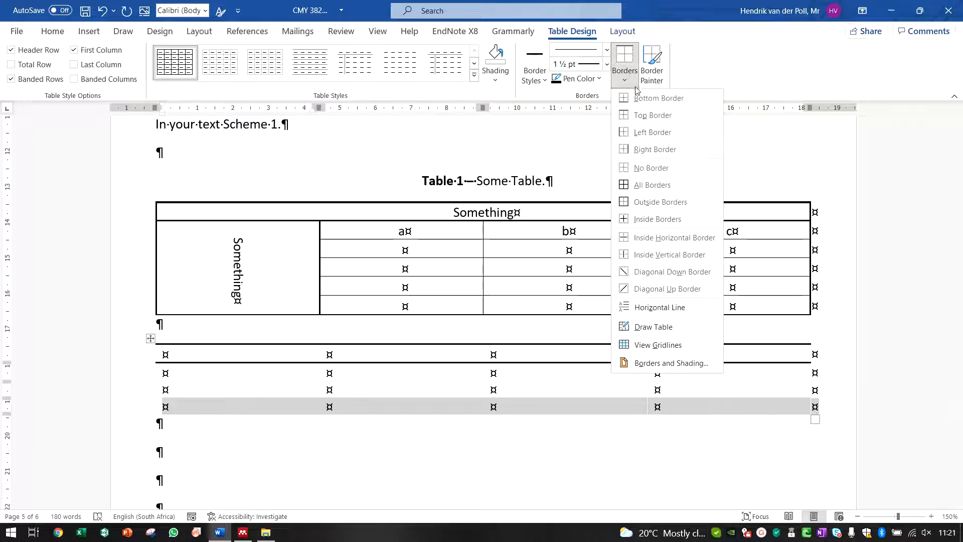
pyautogui.click(646, 96)
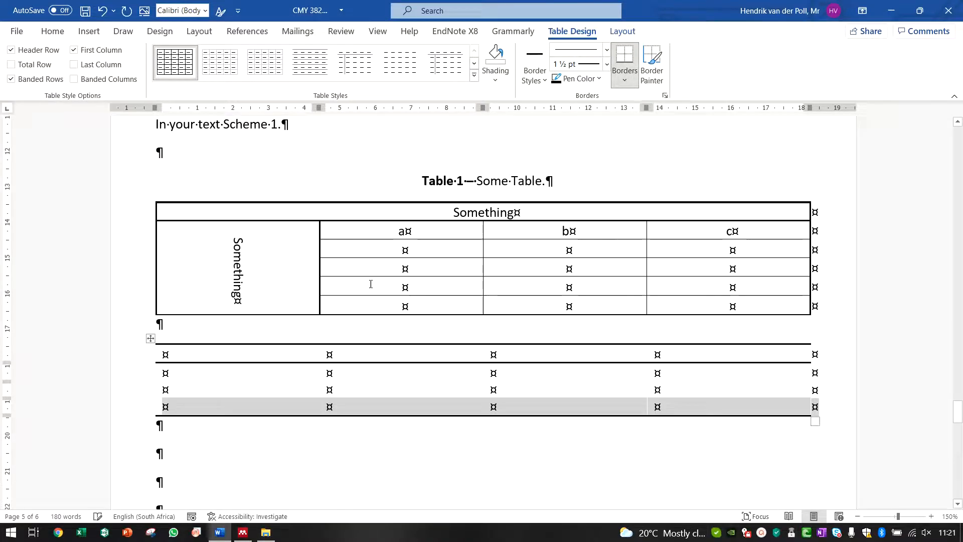
# Step: Label the new table's first-row cells a, b, c and d
pyautogui.click(184, 436)
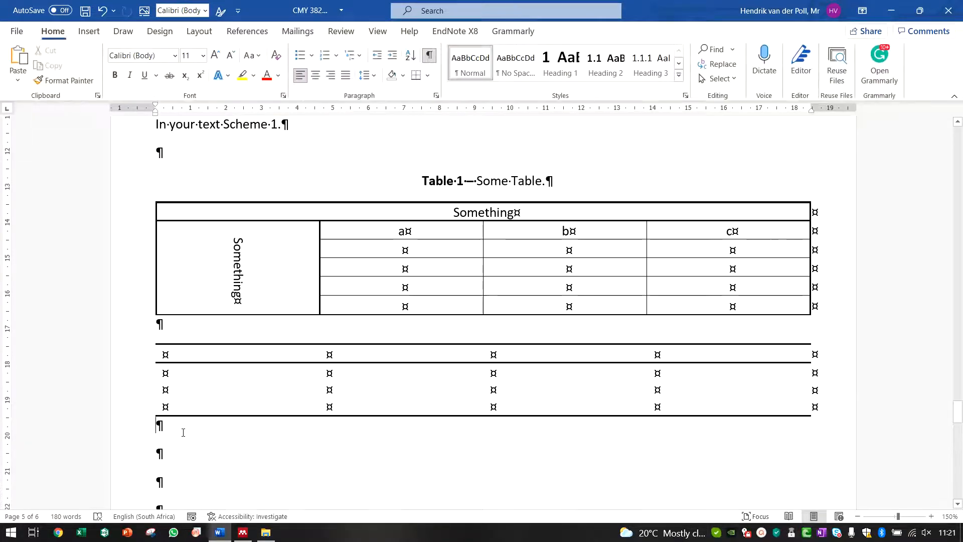
pyautogui.click(429, 55)
pyautogui.click(429, 55)
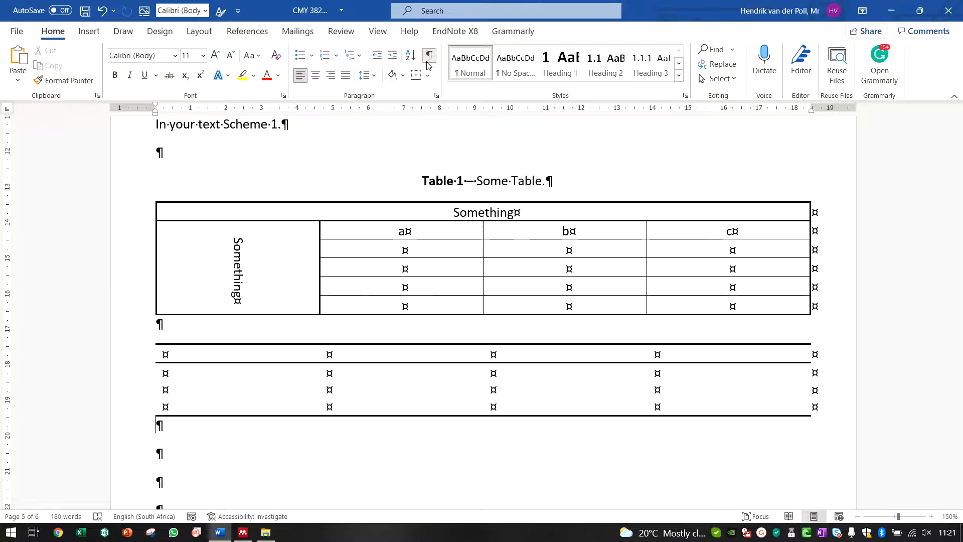
pyautogui.click(190, 349)
pyautogui.write('a')
pyautogui.press('Tab')
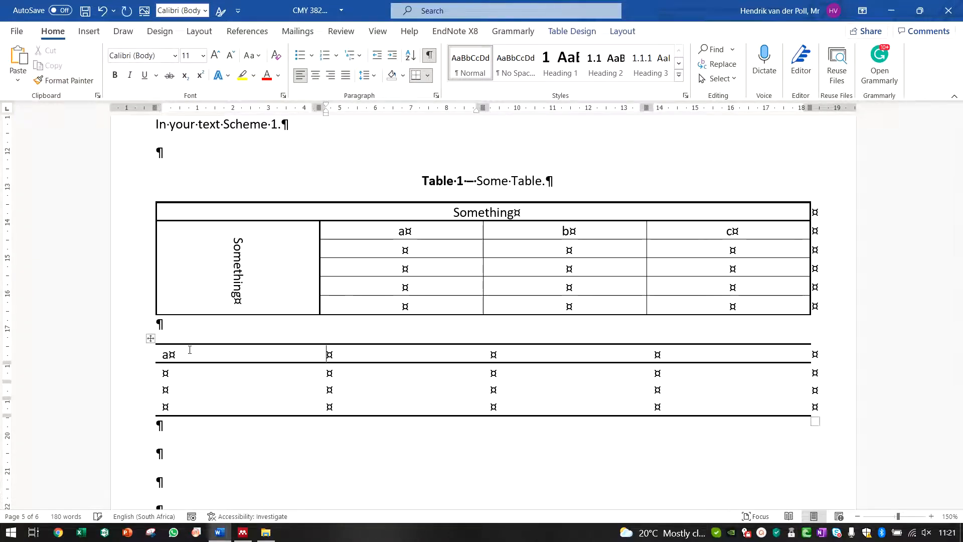
pyautogui.write('b')
pyautogui.press('Tab')
pyautogui.write('c')
pyautogui.press('Tab')
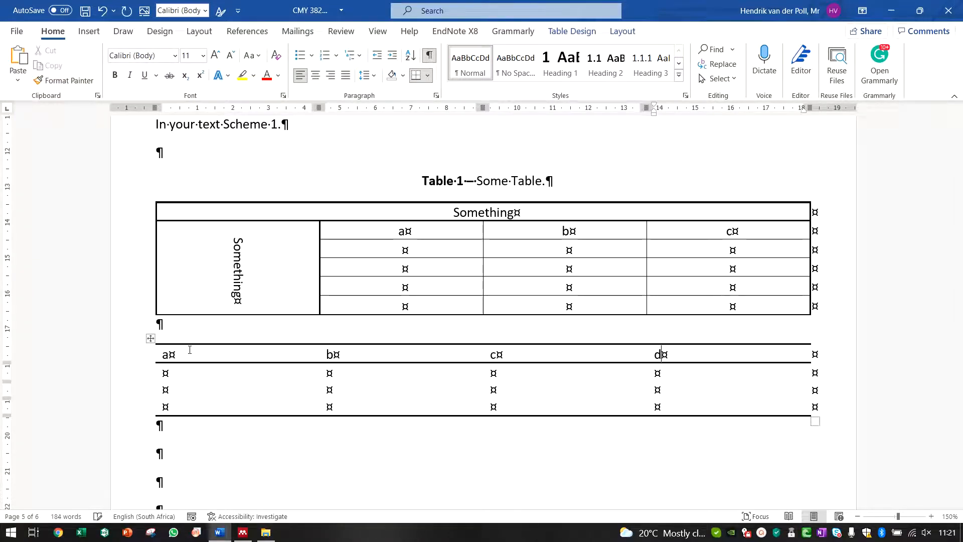
pyautogui.write('d')
pyautogui.press('Down')
pyautogui.hotkey('ctrl', 'z')
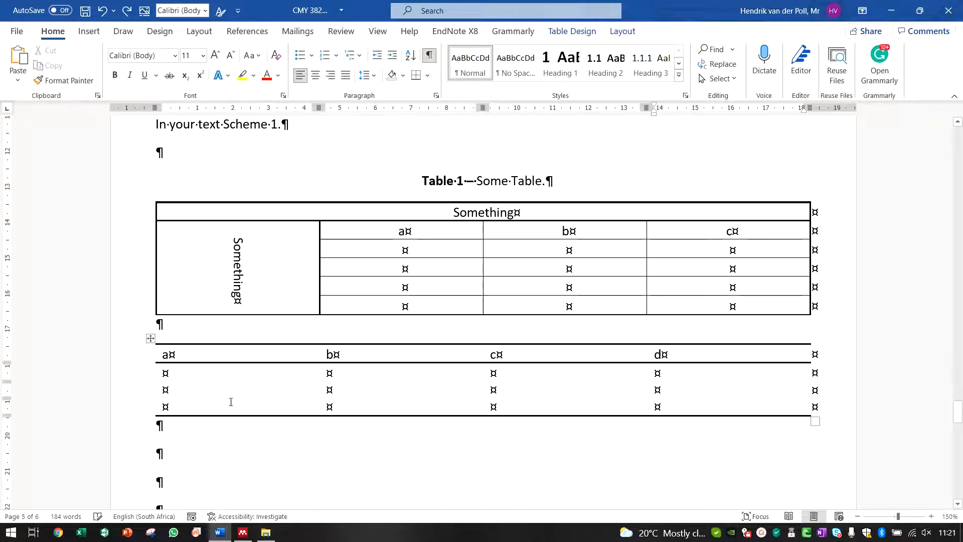
# Step: Enter 0.2, 0.3 and 0.4 in the first column beneath the a label
pyautogui.click(206, 374)
pyautogui.write('0.2')
pyautogui.press('Down')
pyautogui.write('0.')
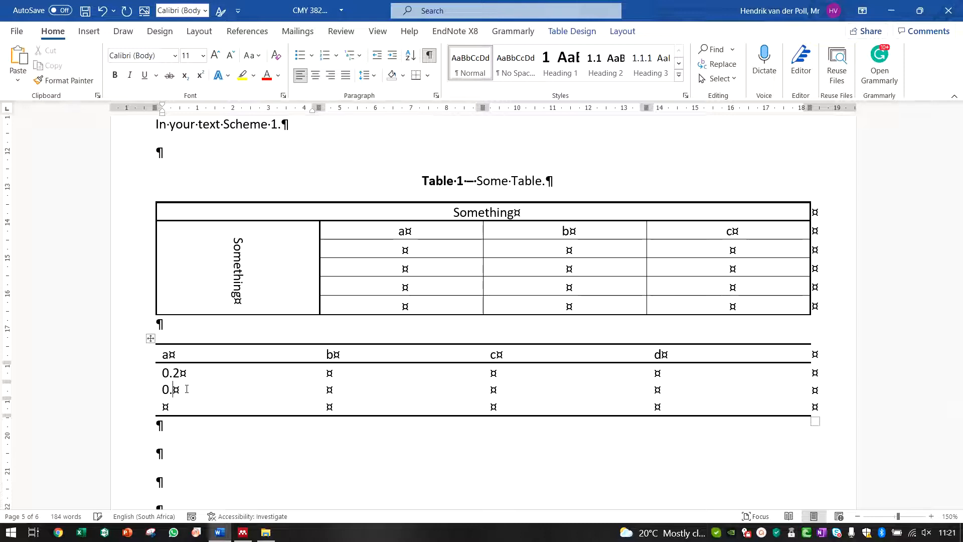
pyautogui.write('3')
pyautogui.press('Down')
pyautogui.write('0.4')
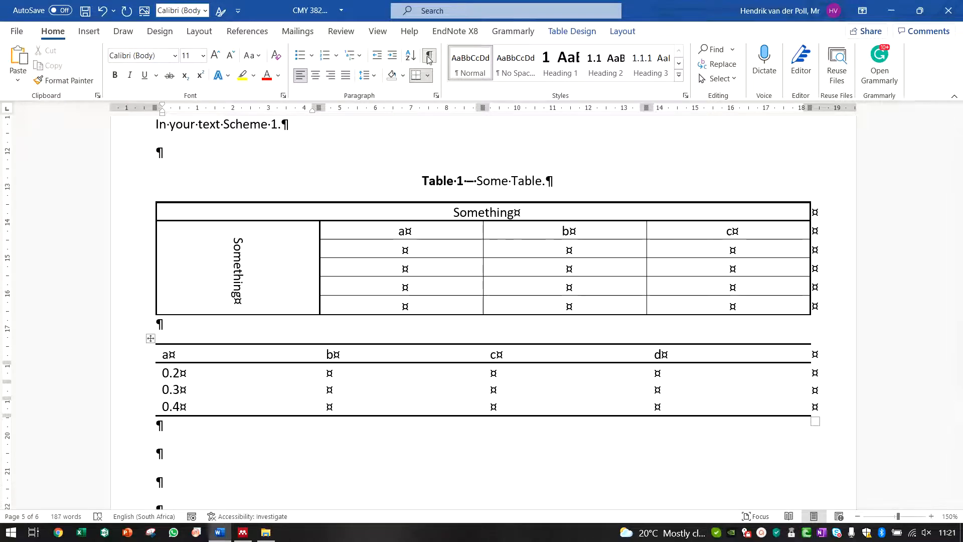
# Step: Select the whole new table and center-align all its cells
pyautogui.click(428, 58)
pyautogui.click(150, 338)
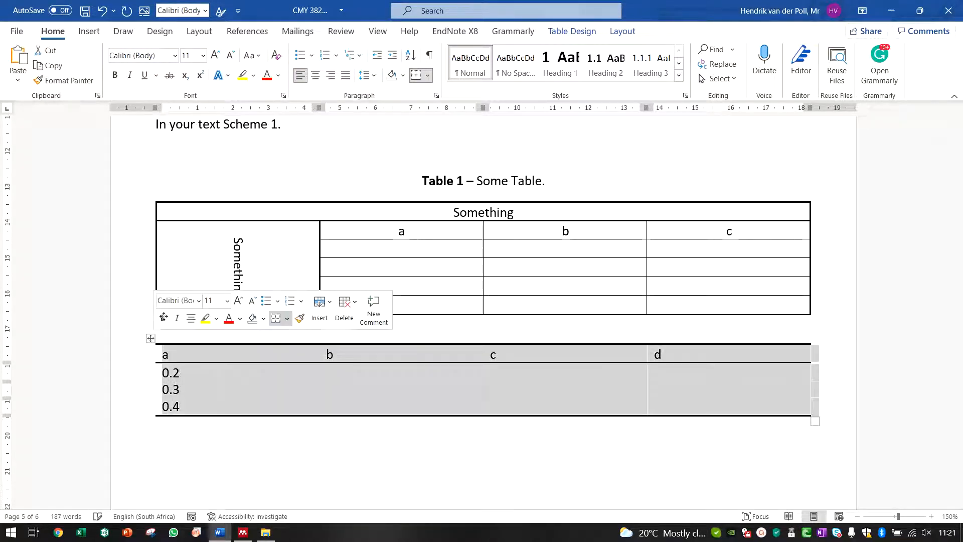
pyautogui.click(571, 31)
pyautogui.click(623, 31)
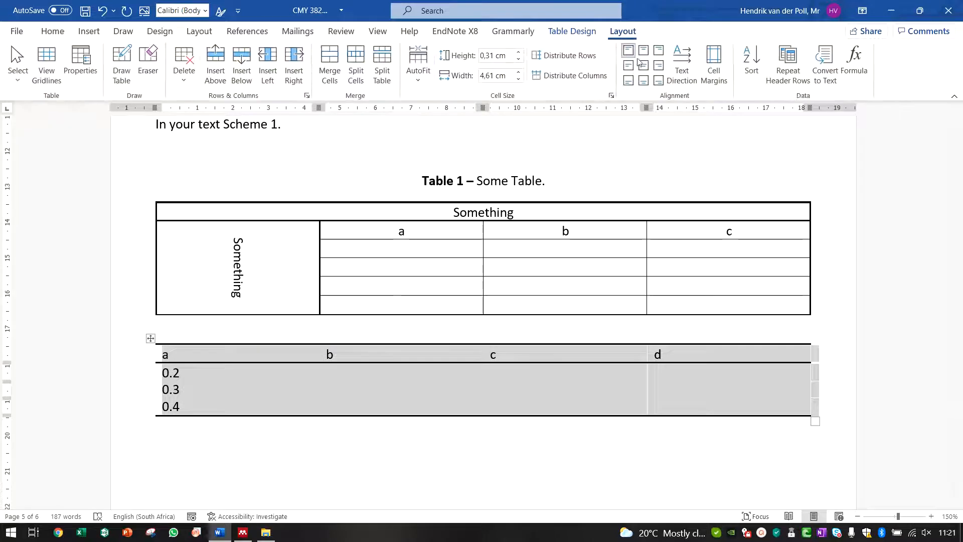
pyautogui.click(642, 65)
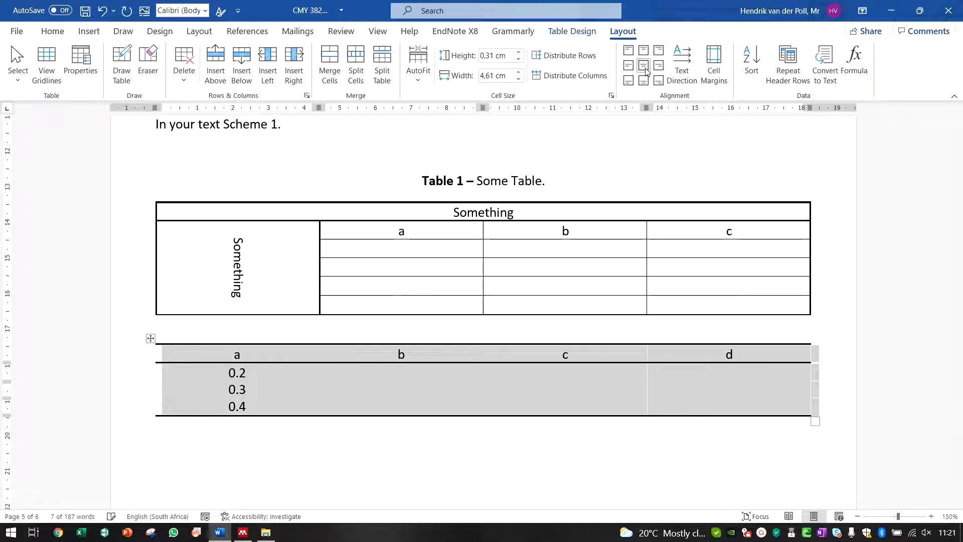
# Step: Increase the new table's row height to 0.7 cm
pyautogui.click(518, 52)
pyautogui.click(519, 52)
pyautogui.click(519, 52)
pyautogui.click(519, 53)
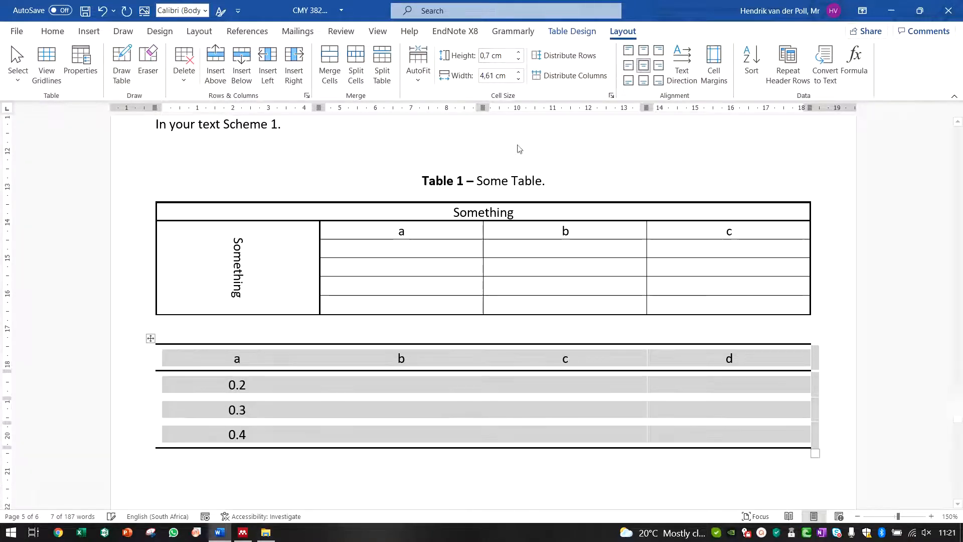
pyautogui.click(458, 469)
# Step: Left-align the text in the new table's first column
pyautogui.moveTo(249, 357); pyautogui.dragTo(251, 432)
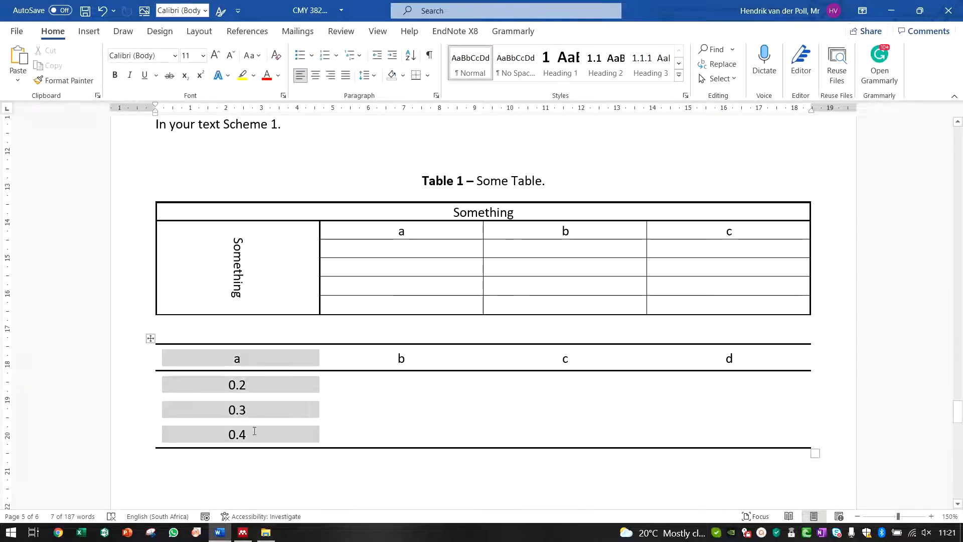
pyautogui.hotkey('ctrl', 'l')
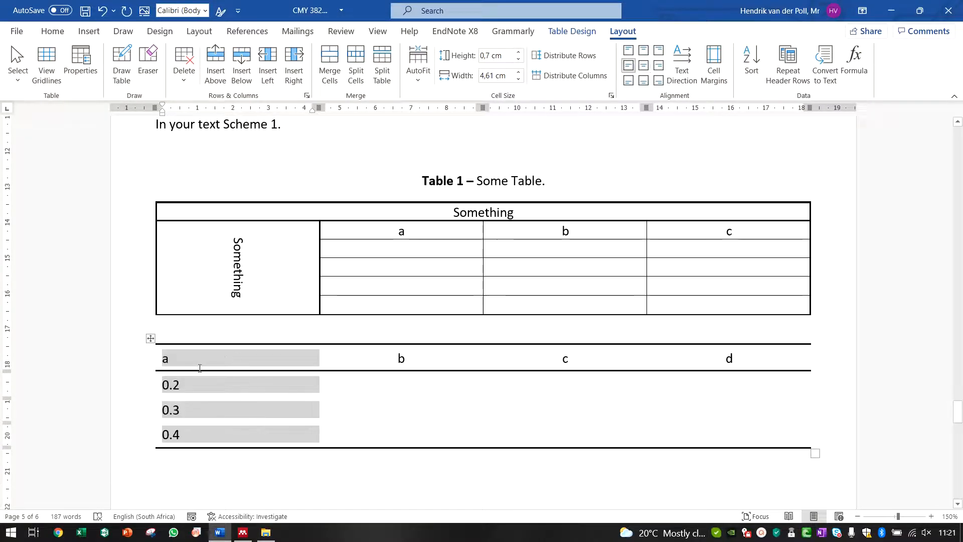
pyautogui.moveTo(345, 358); pyautogui.dragTo(727, 434)
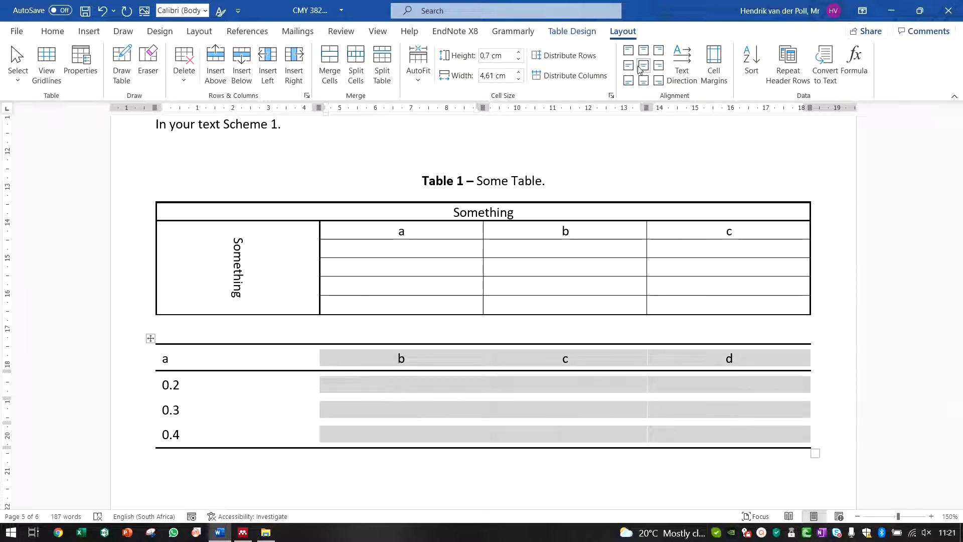
pyautogui.click(299, 403)
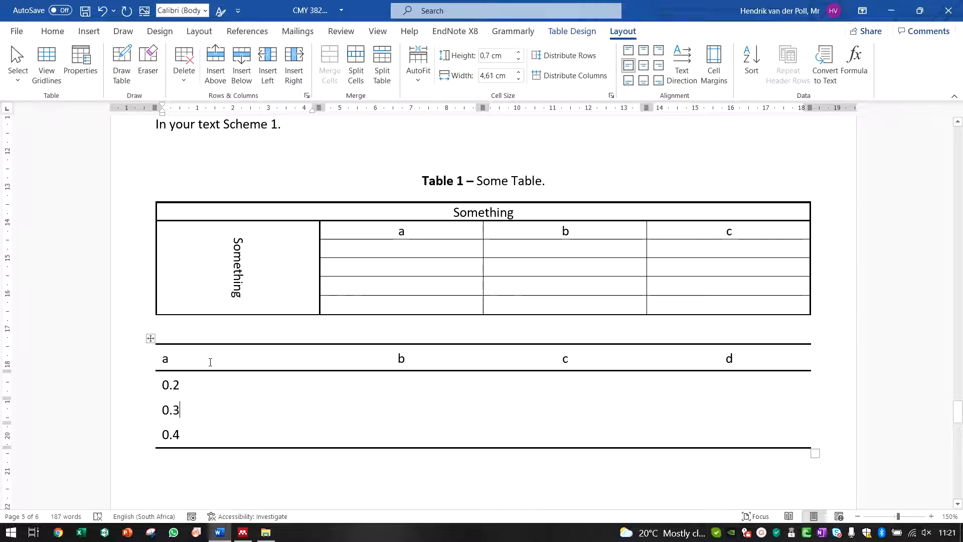
pyautogui.moveTo(210, 362); pyautogui.dragTo(214, 425)
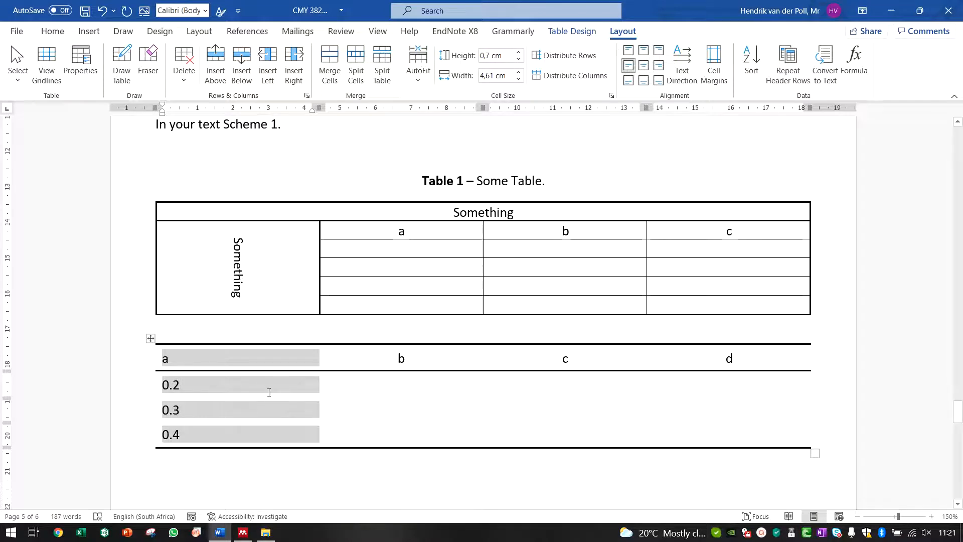
# Step: Select the new table's header row and apply a light gray shading
pyautogui.moveTo(186, 357); pyautogui.dragTo(795, 357)
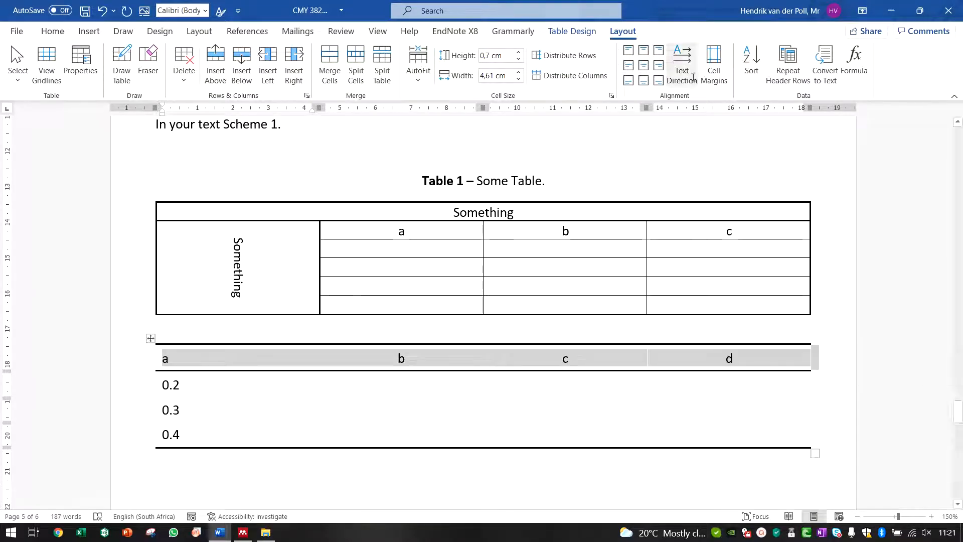
pyautogui.click(571, 31)
pyautogui.click(504, 83)
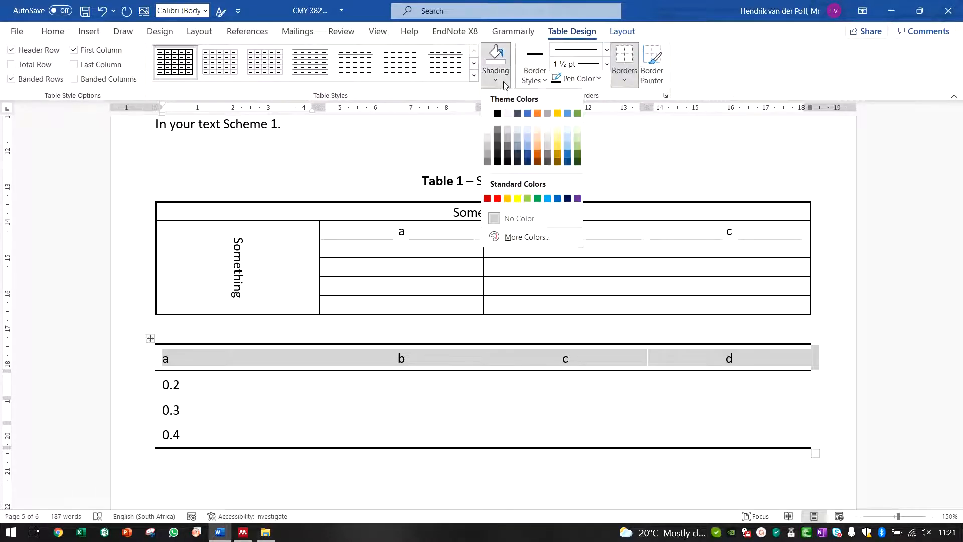
pyautogui.click(487, 130)
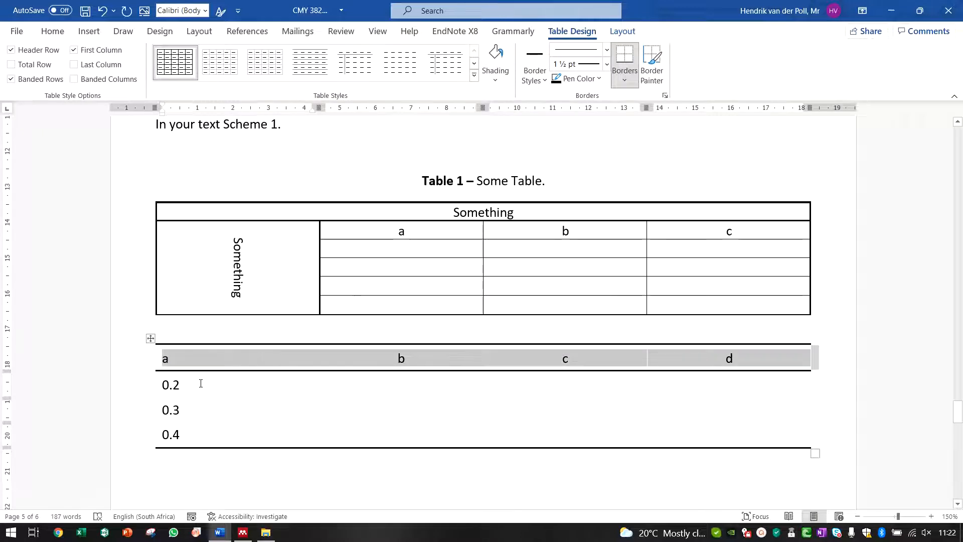
# Step: Shade the 0.2, 0.3 and 0.4 cells in the first column with a light blue fill
pyautogui.moveTo(200, 383)
pyautogui.mouseDown()
pyautogui.moveTo(193, 456)
pyautogui.moveTo(193, 436)
pyautogui.mouseUp()
pyautogui.click(493, 80)
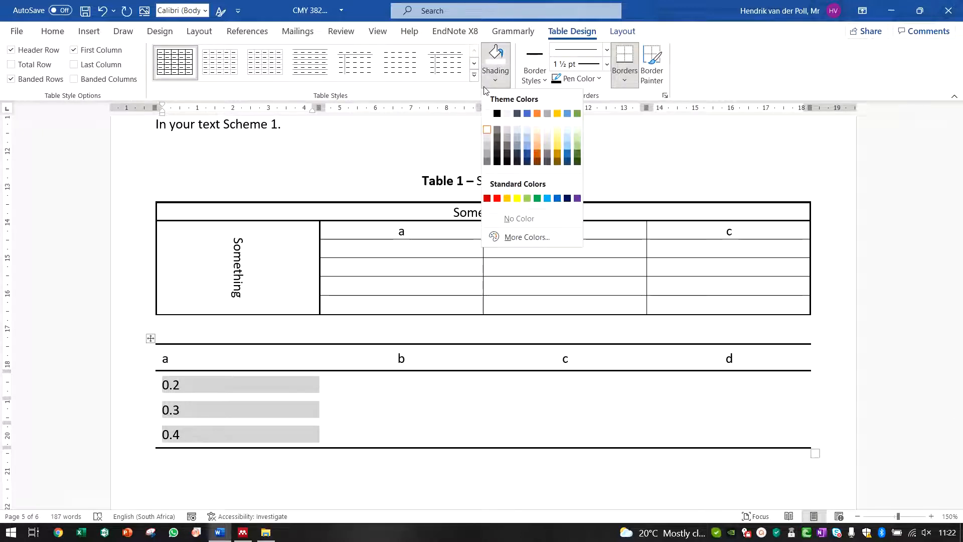
pyautogui.click(527, 130)
pyautogui.click(469, 406)
pyautogui.click(425, 383)
pyautogui.click(485, 404)
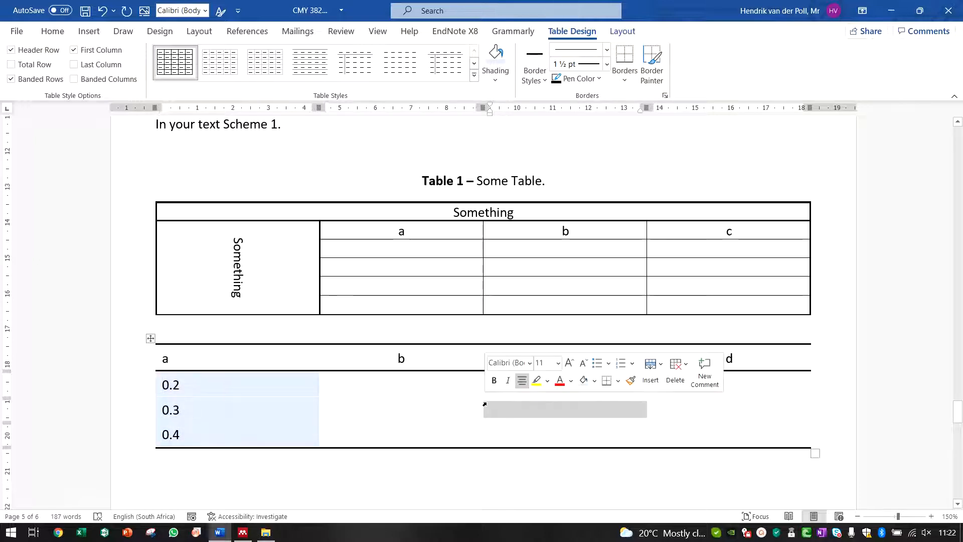
pyautogui.click(584, 434)
pyautogui.click(722, 436)
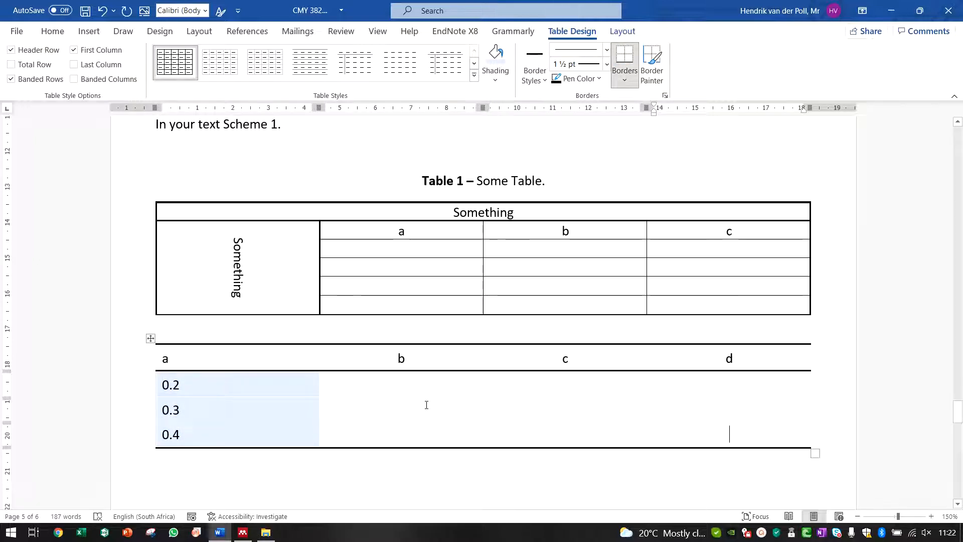
pyautogui.click(273, 326)
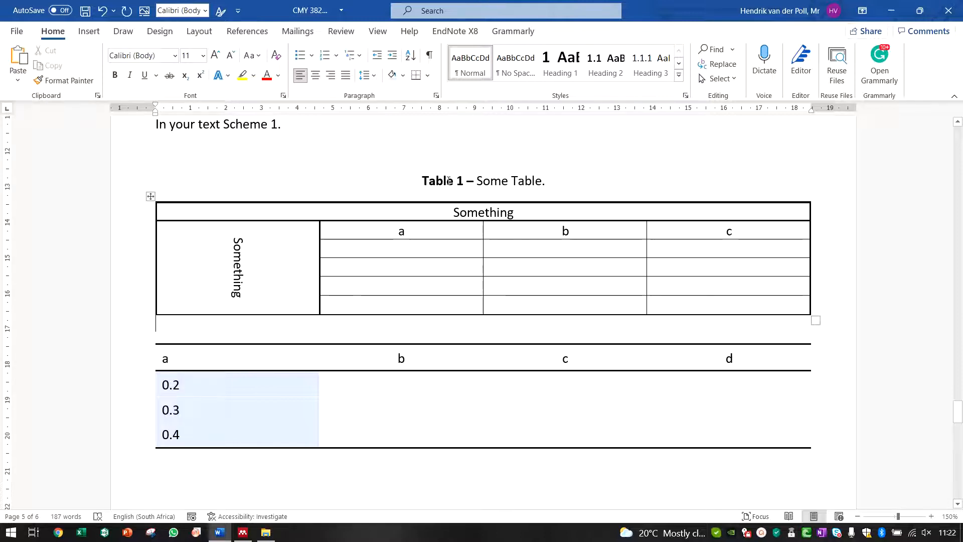
pyautogui.click(427, 215)
pyautogui.click(301, 267)
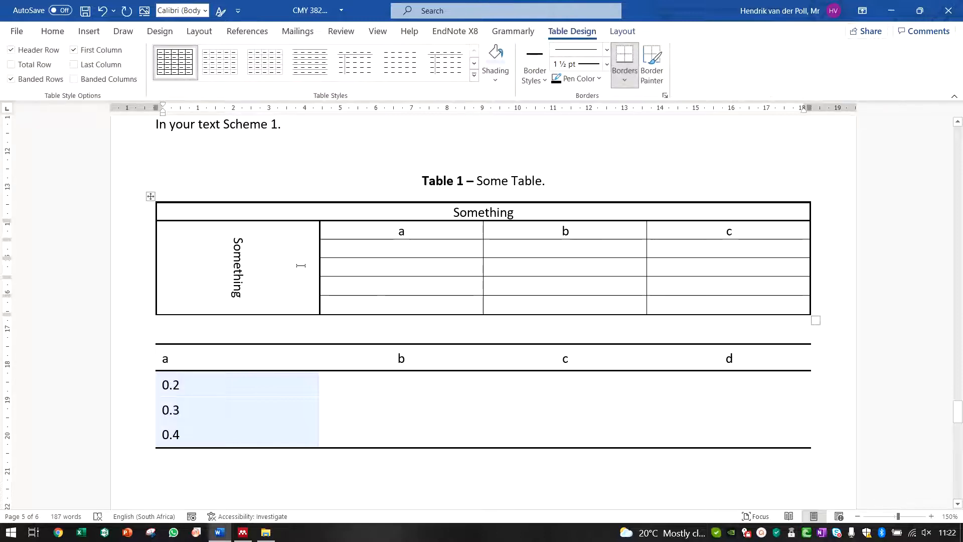
pyautogui.click(414, 267)
pyautogui.click(540, 268)
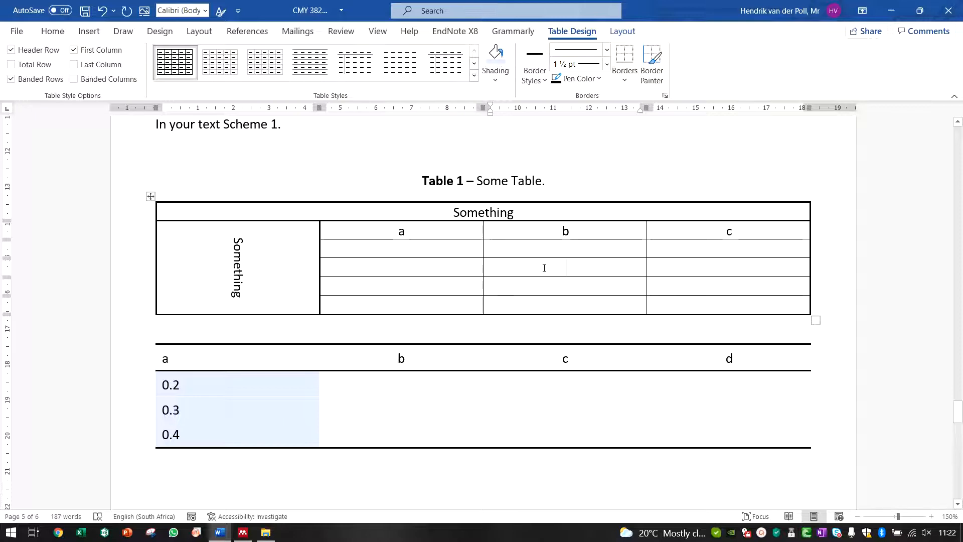